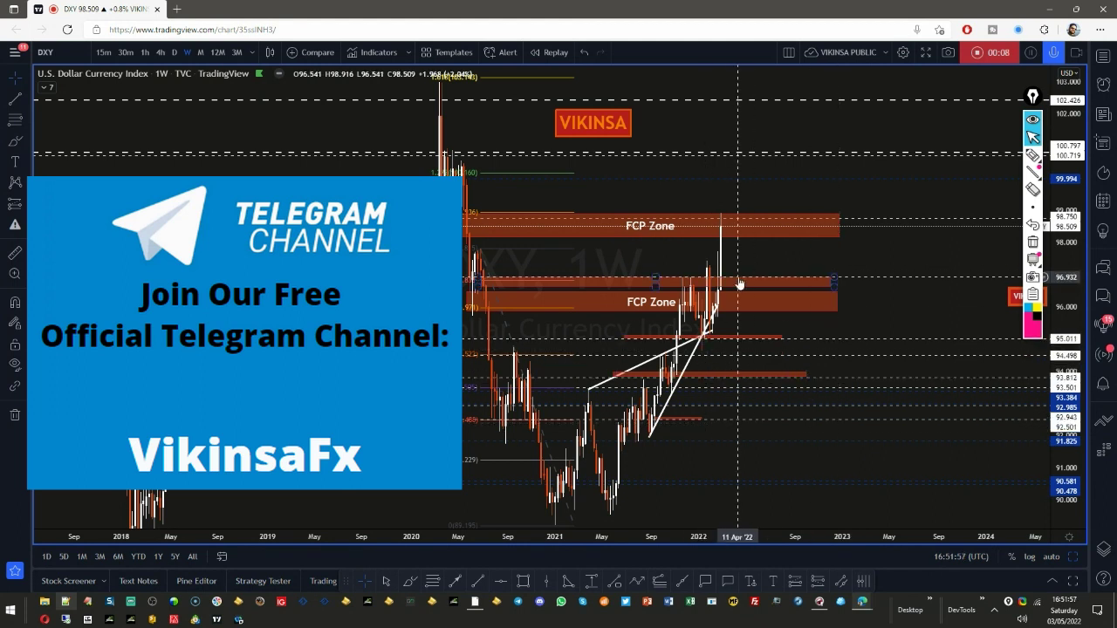
# Switch from the weekly DXY chart to the 3-month DXY chart and enlarge it to fill the layout
pyautogui.click(723, 225)
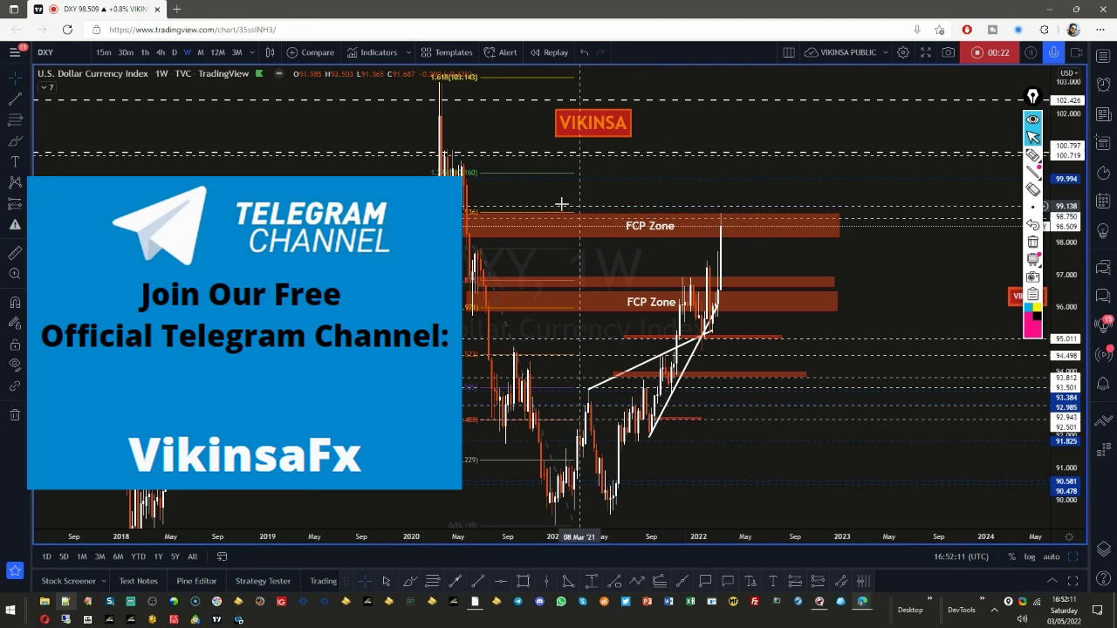
pyautogui.moveTo(908, 254); pyautogui.dragTo(857, 265)
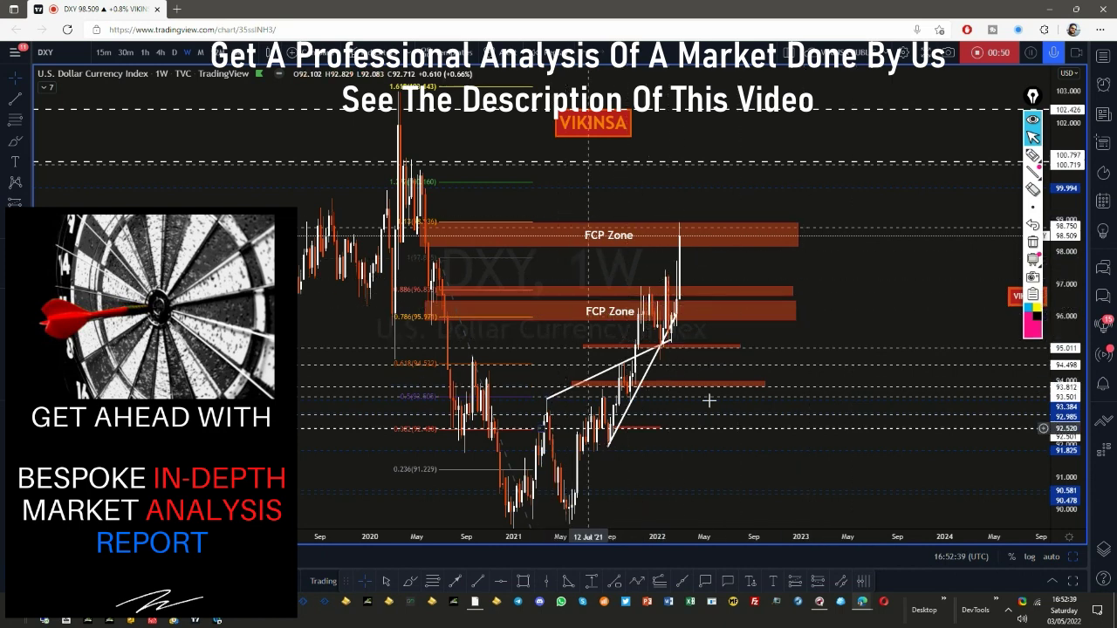
pyautogui.click(1075, 563)
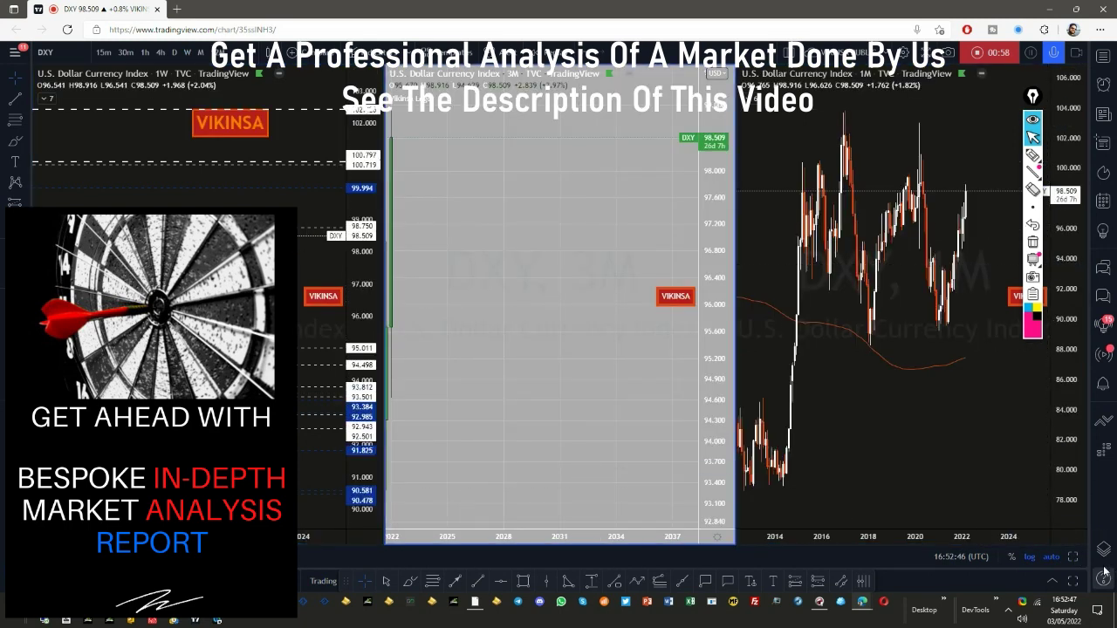
pyautogui.click(1073, 557)
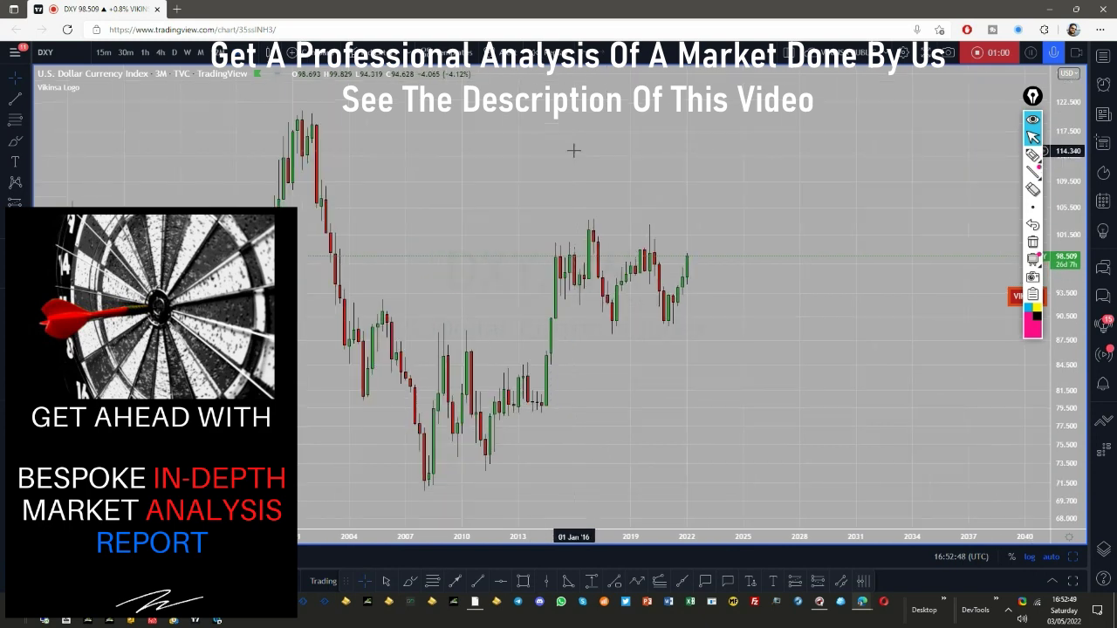
pyautogui.scroll(-1, 782, 282)
pyautogui.scroll(2, 717, 177)
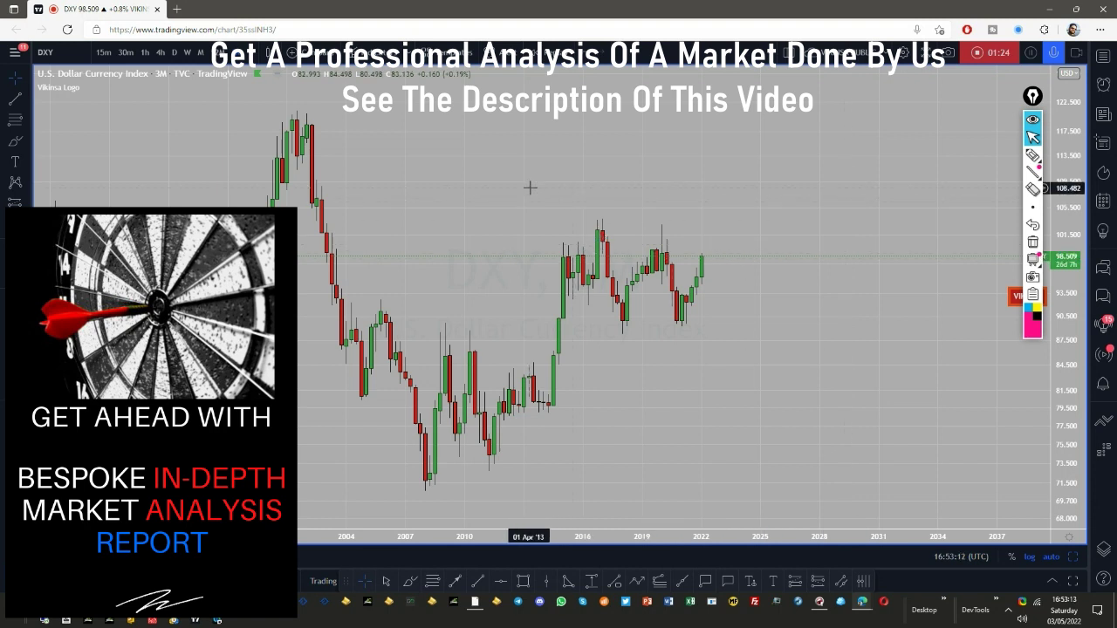
pyautogui.moveTo(536, 185); pyautogui.dragTo(543, 184)
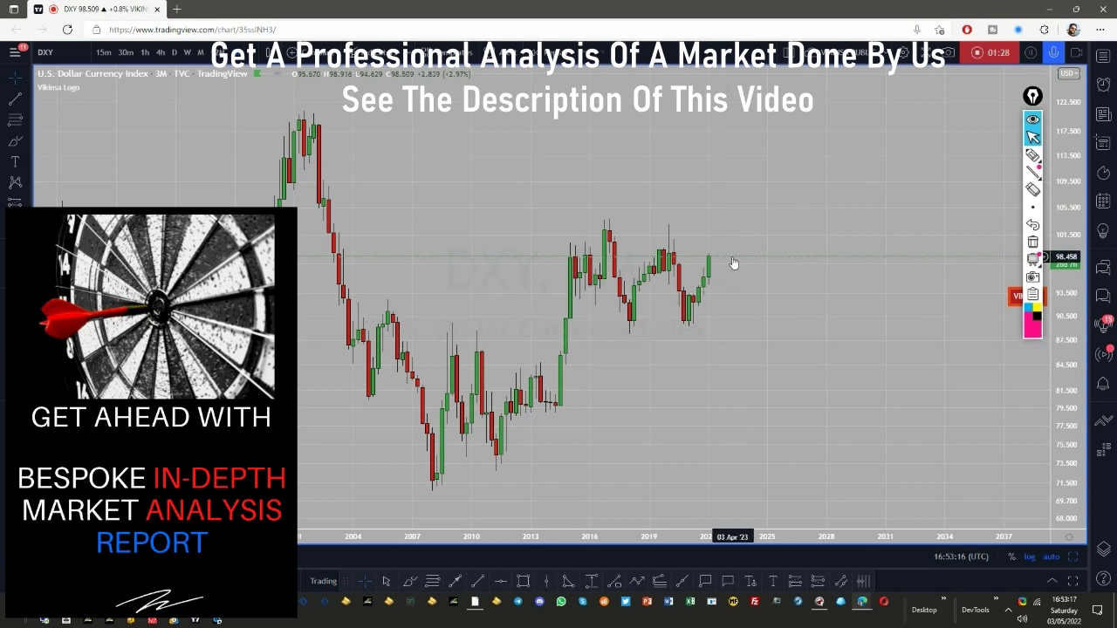
# Trace the DXY swings freehand from the 2002 high through the 2008 and 2011 lows to the 2016 high, and mark a level near 109
pyautogui.click(1032, 156)
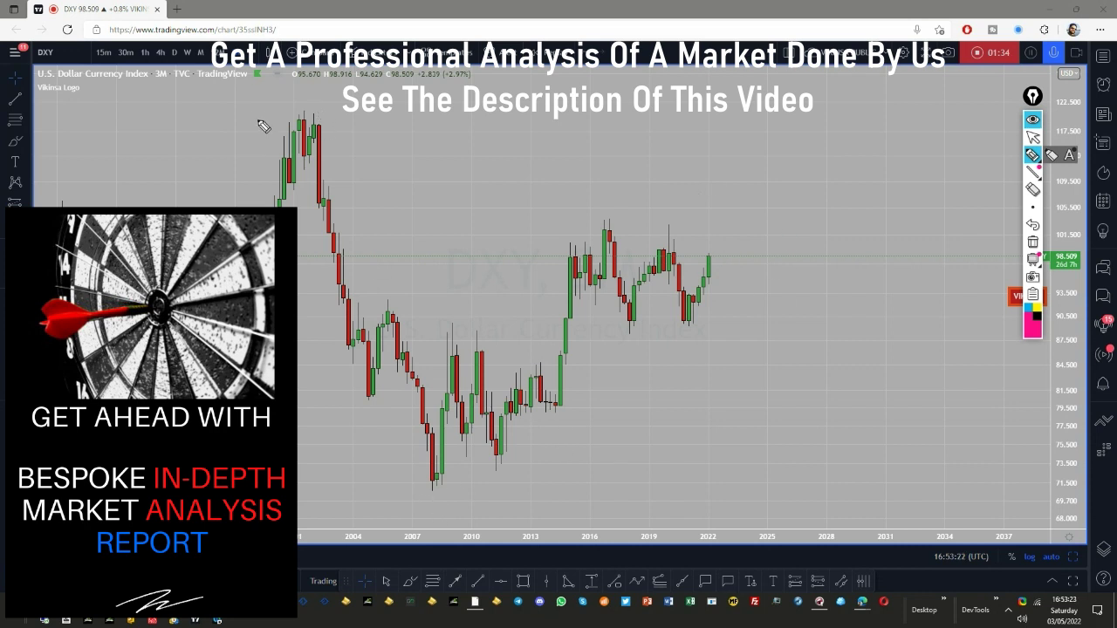
pyautogui.moveTo(312, 125)
pyautogui.mouseDown()
pyautogui.moveTo(380, 385)
pyautogui.moveTo(424, 505)
pyautogui.moveTo(457, 317)
pyautogui.moveTo(487, 452)
pyautogui.moveTo(557, 365)
pyautogui.moveTo(601, 233)
pyautogui.mouseUp()
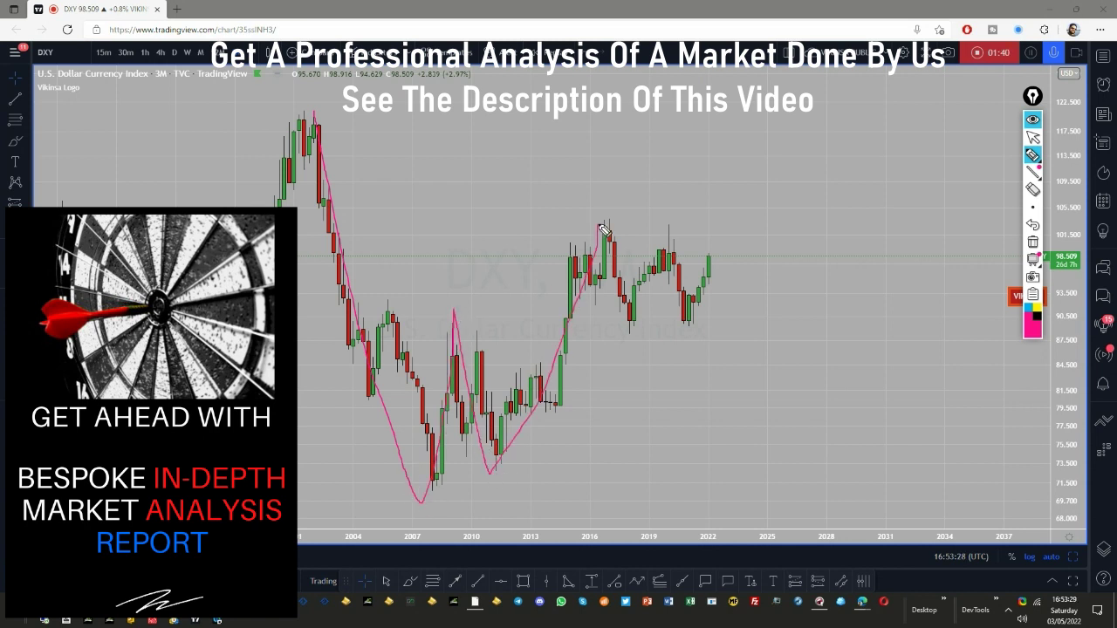
pyautogui.moveTo(589, 185); pyautogui.dragTo(668, 184)
pyautogui.click(1032, 137)
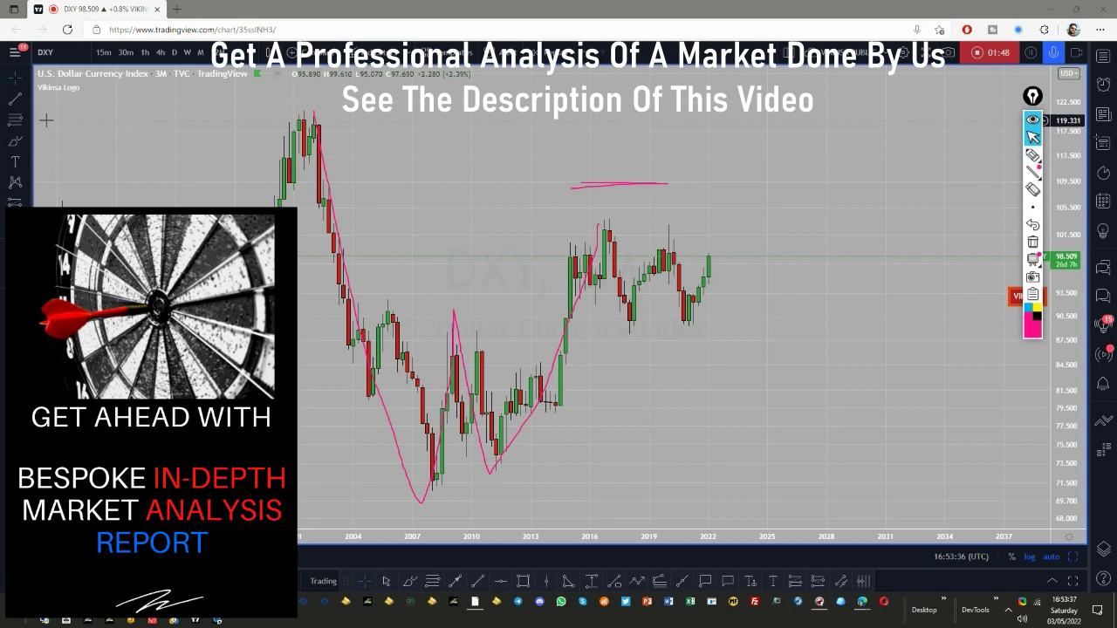
# Draw a Fibonacci retracement from the 2001 high at 121.010 to the 2008 low at 70.761
pyautogui.click(313, 113)
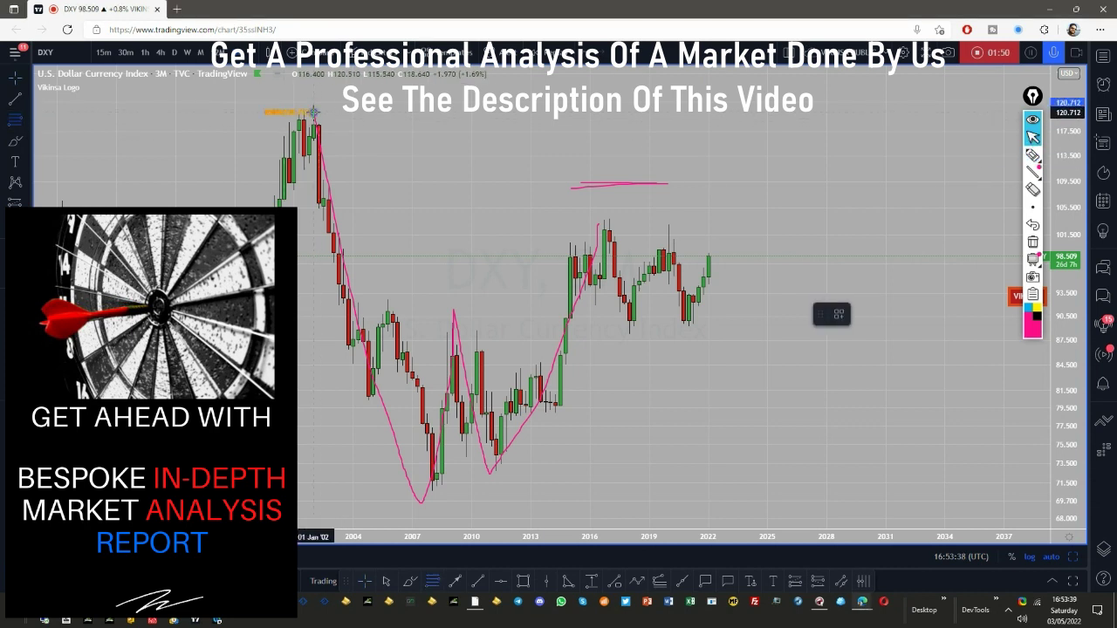
pyautogui.click(568, 491)
pyautogui.moveTo(316, 115); pyautogui.dragTo(295, 111)
pyautogui.click(738, 349)
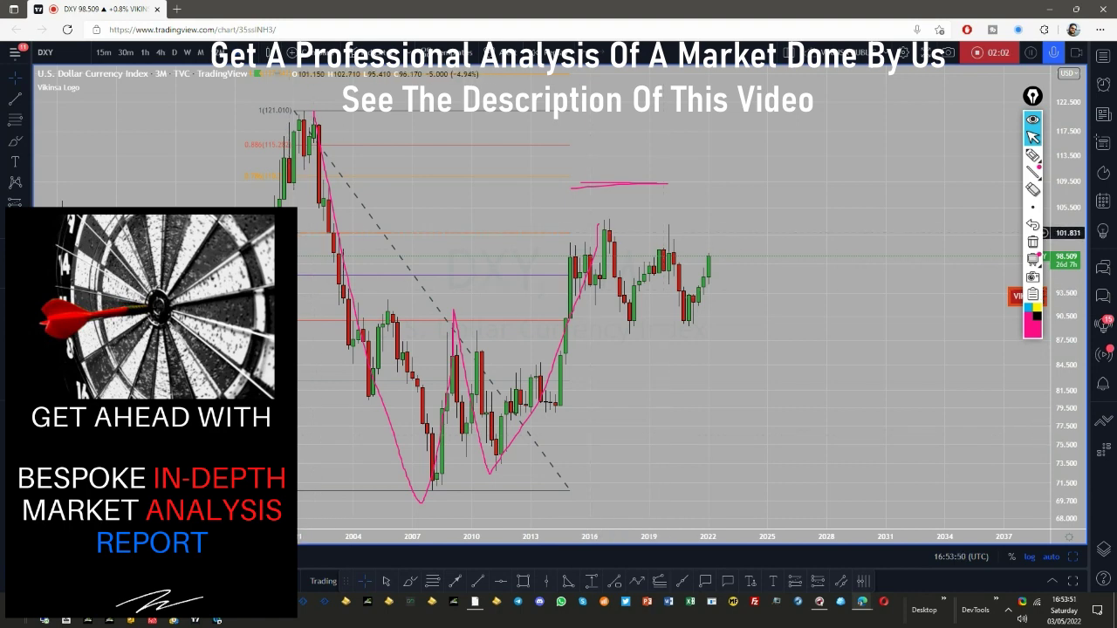
# Circle the peak near the 0.618 retracement level and trace the following swings down and up to the latest candle freehand
pyautogui.click(1033, 155)
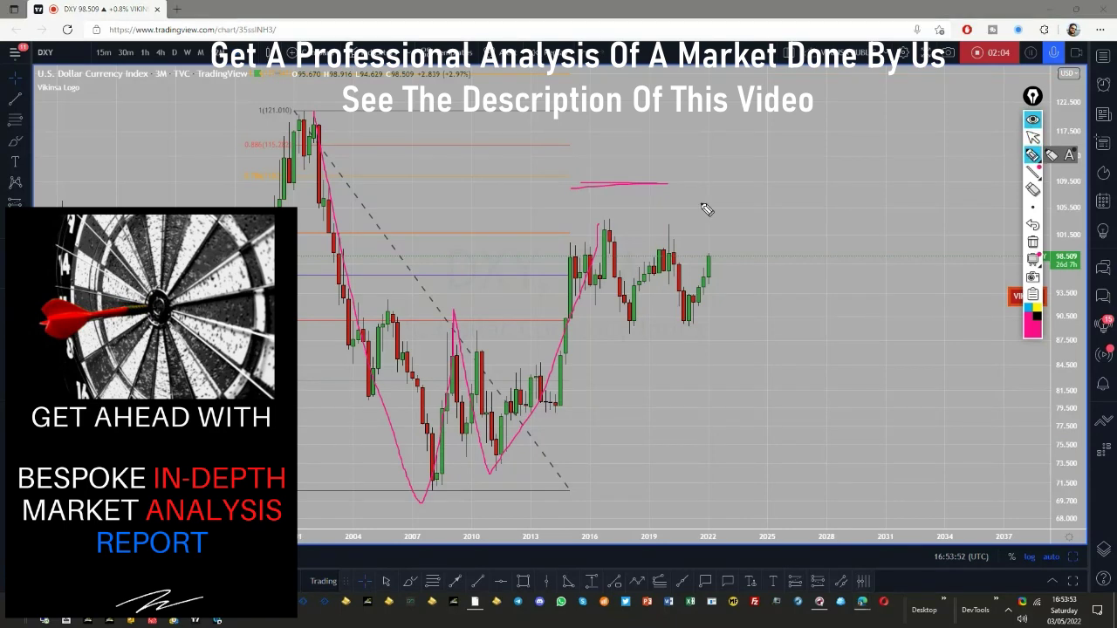
pyautogui.moveTo(598, 223)
pyautogui.mouseDown()
pyautogui.moveTo(618, 228)
pyautogui.moveTo(611, 240)
pyautogui.moveTo(592, 228)
pyautogui.mouseUp()
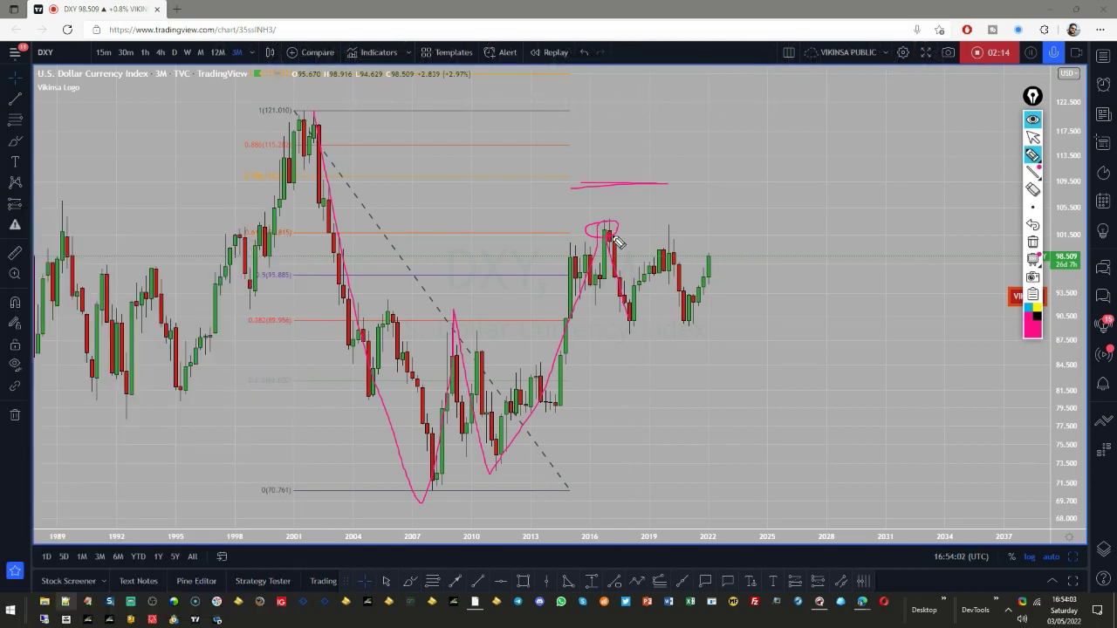
pyautogui.moveTo(631, 323)
pyautogui.mouseDown()
pyautogui.moveTo(669, 232)
pyautogui.moveTo(665, 281)
pyautogui.moveTo(679, 243)
pyautogui.moveTo(671, 225)
pyautogui.moveTo(685, 321)
pyautogui.moveTo(714, 248)
pyautogui.mouseUp()
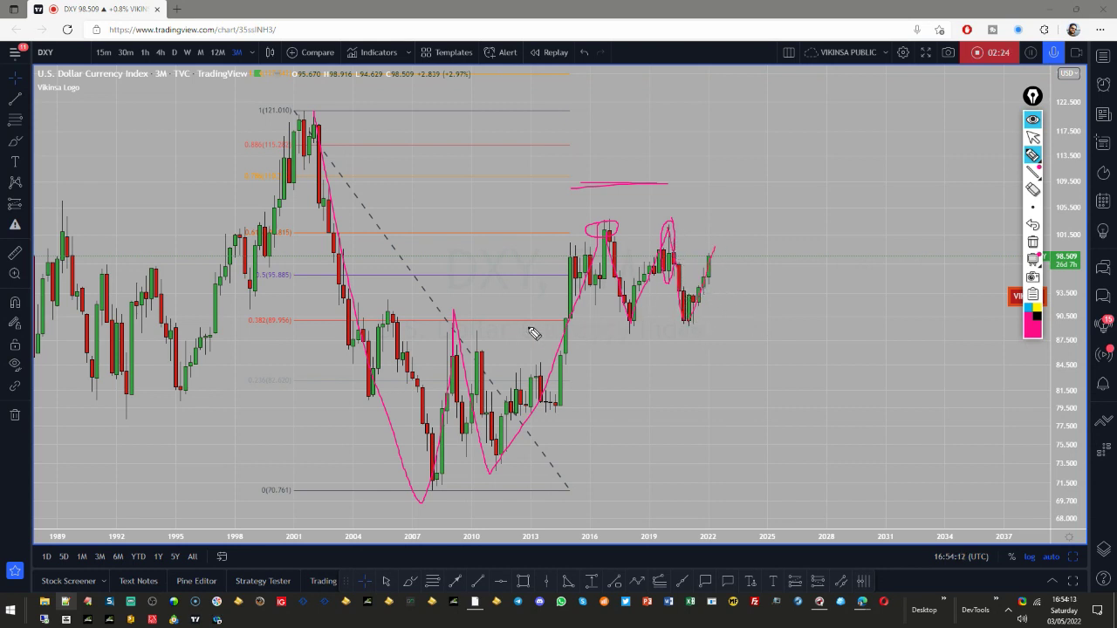
# Mark the range with two support lines near 90 and a resistance line near 102, and trace the price swings between them
pyautogui.moveTo(450, 325); pyautogui.dragTo(716, 316)
pyautogui.moveTo(469, 331); pyautogui.dragTo(718, 322)
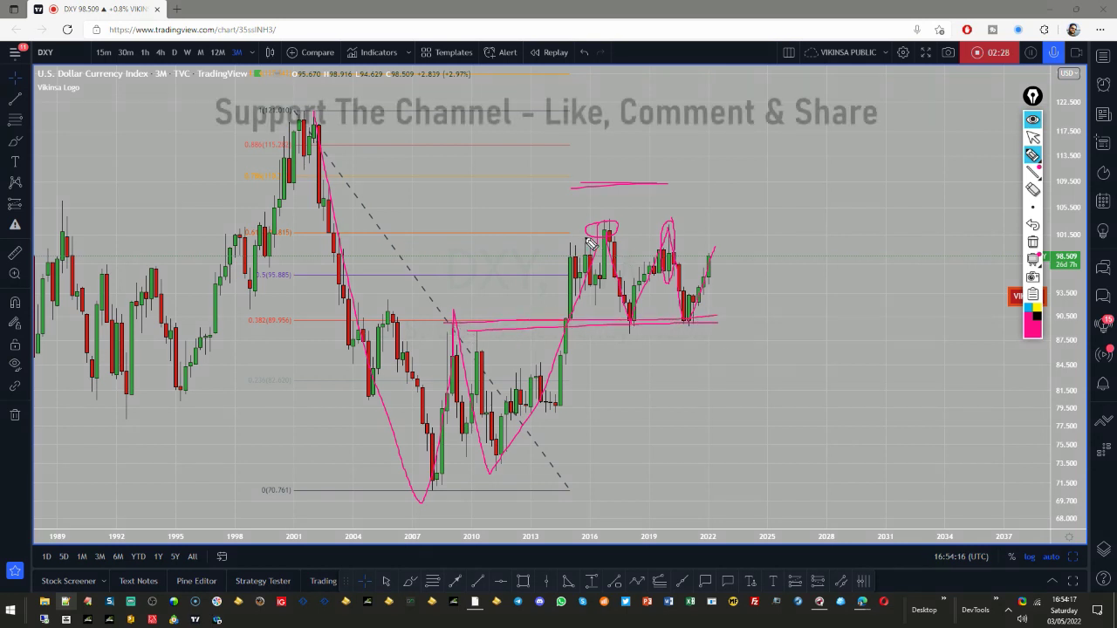
pyautogui.moveTo(573, 234); pyautogui.dragTo(760, 225)
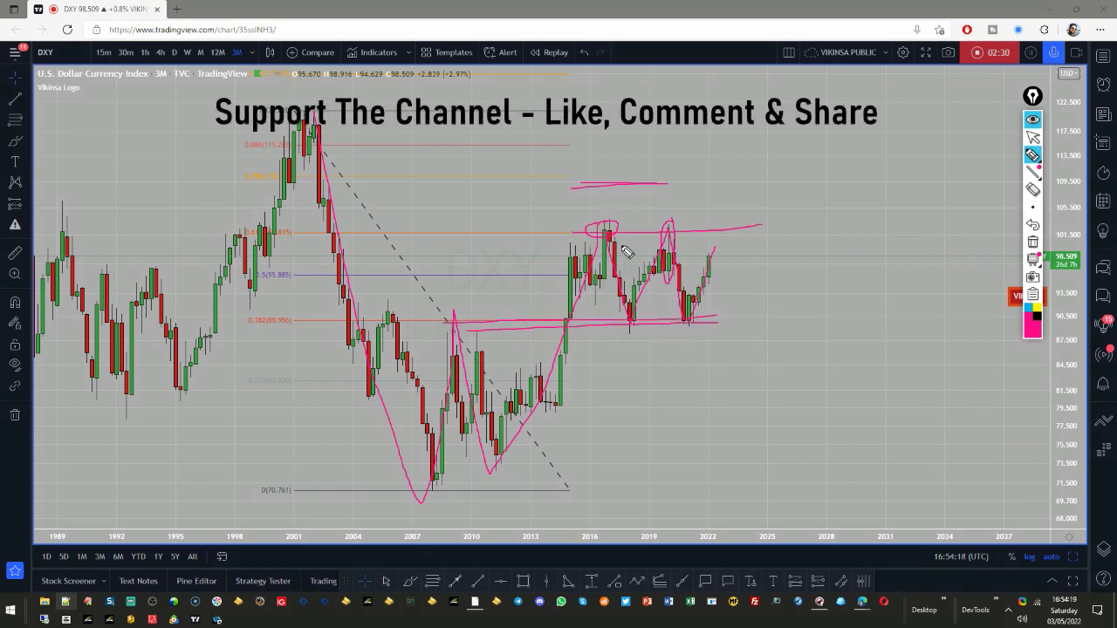
pyautogui.moveTo(608, 237)
pyautogui.mouseDown()
pyautogui.moveTo(623, 324)
pyautogui.moveTo(674, 241)
pyautogui.moveTo(665, 244)
pyautogui.mouseUp()
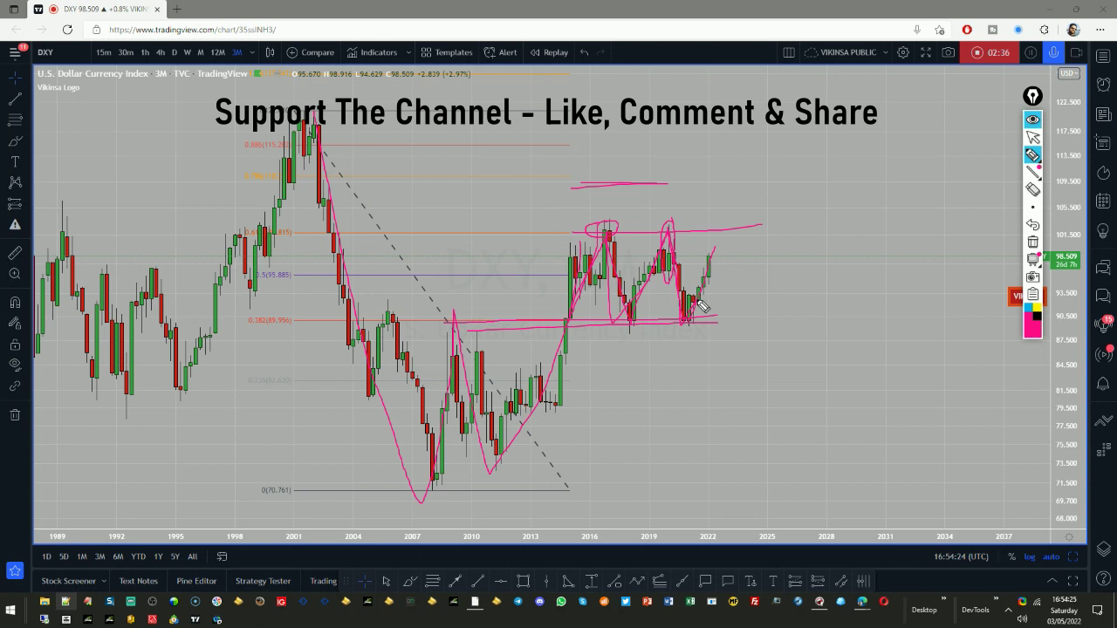
pyautogui.moveTo(703, 319)
pyautogui.mouseDown()
pyautogui.moveTo(686, 317)
pyautogui.moveTo(703, 327)
pyautogui.moveTo(695, 317)
pyautogui.moveTo(726, 229)
pyautogui.mouseUp()
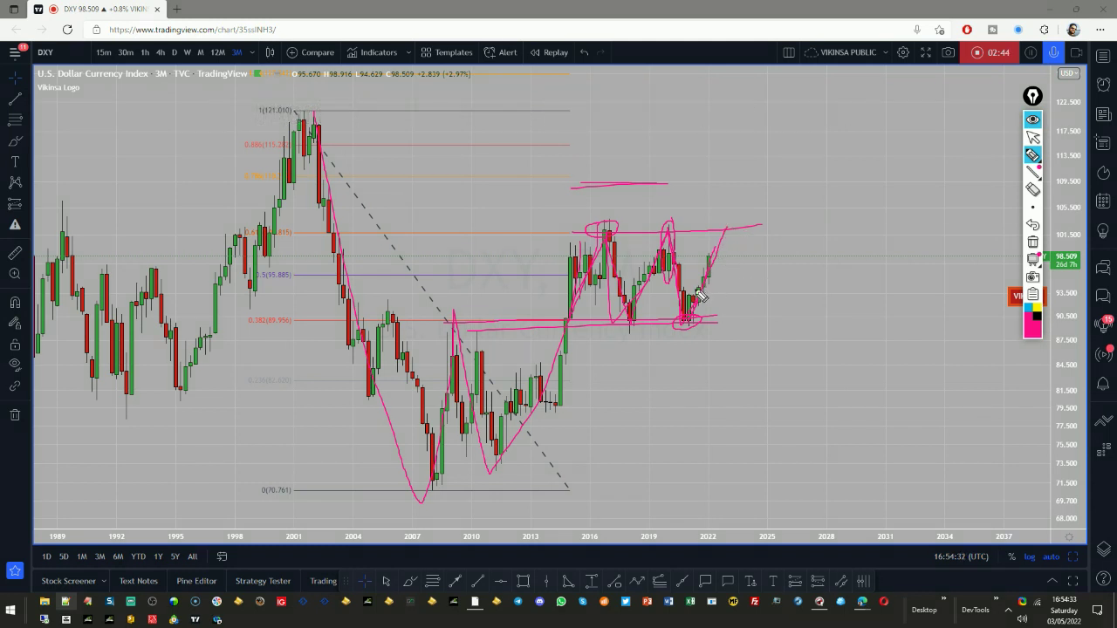
# Mark a mid-range level near the 0.5 retracement and sketch a zigzag path from the latest candles up to the resistance line
pyautogui.moveTo(641, 282); pyautogui.dragTo(743, 274)
pyautogui.moveTo(713, 281); pyautogui.dragTo(720, 298)
pyautogui.moveTo(734, 253)
pyautogui.mouseDown()
pyautogui.moveTo(710, 274)
pyautogui.moveTo(720, 283)
pyautogui.moveTo(702, 279)
pyautogui.mouseUp()
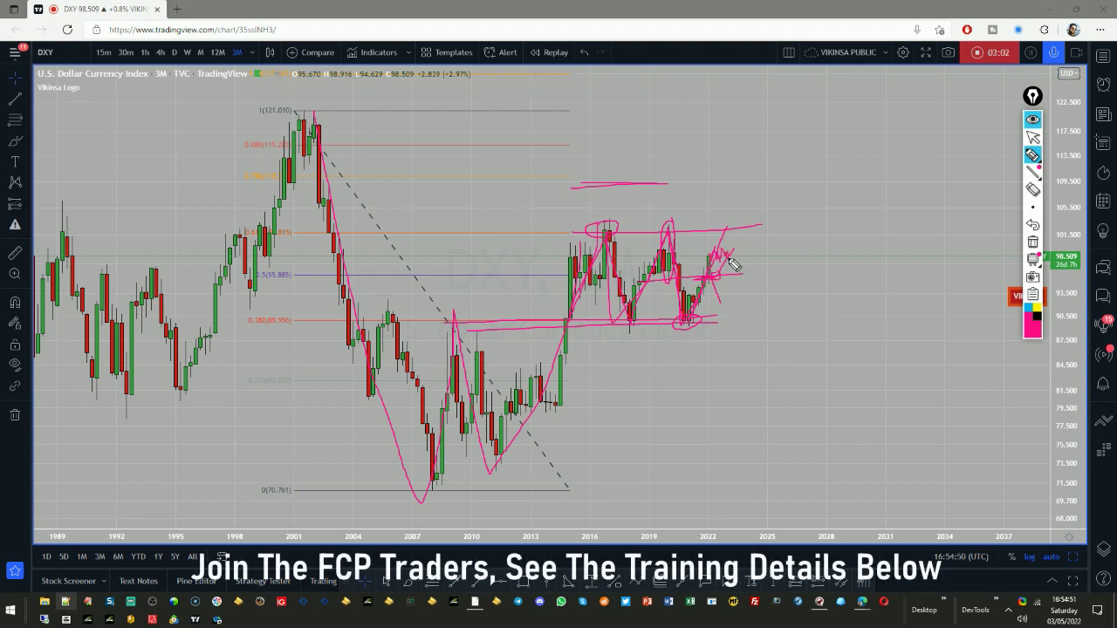
pyautogui.moveTo(736, 263); pyautogui.dragTo(740, 239)
# Mark the 0.786 retracement zone, retrace the decline and recovery up toward it, and clear all freehand annotations
pyautogui.moveTo(310, 178); pyautogui.dragTo(666, 180)
pyautogui.moveTo(349, 288)
pyautogui.mouseDown()
pyautogui.moveTo(406, 471)
pyautogui.moveTo(462, 359)
pyautogui.moveTo(496, 452)
pyautogui.mouseUp()
pyautogui.moveTo(605, 234); pyautogui.dragTo(616, 176)
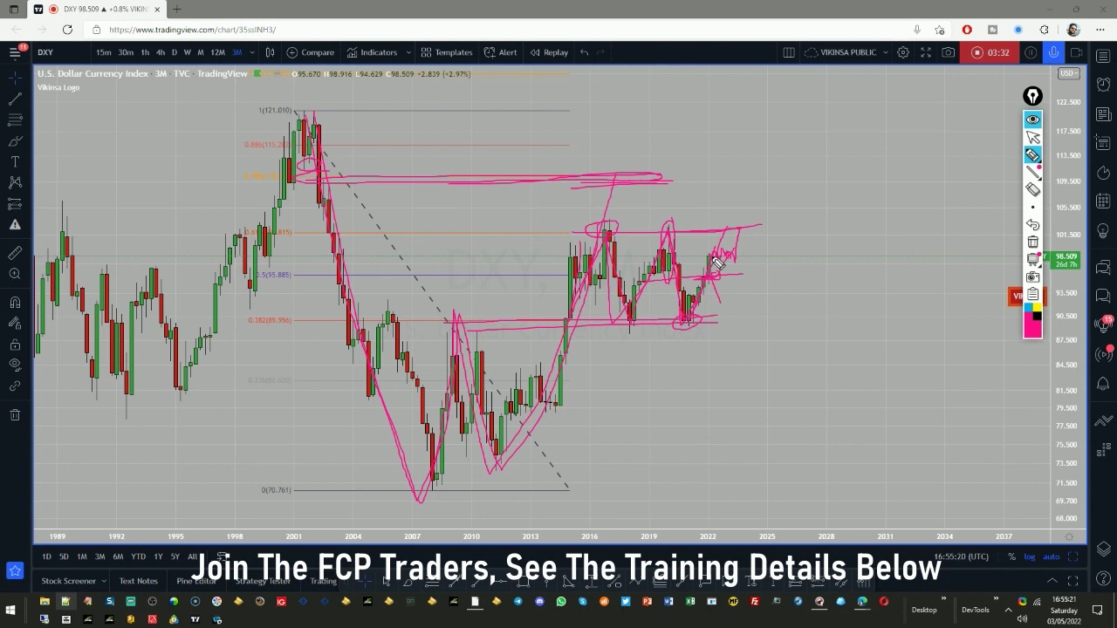
pyautogui.moveTo(718, 251)
pyautogui.mouseDown()
pyautogui.moveTo(709, 265)
pyautogui.moveTo(718, 245)
pyautogui.moveTo(732, 257)
pyautogui.moveTo(759, 237)
pyautogui.mouseUp()
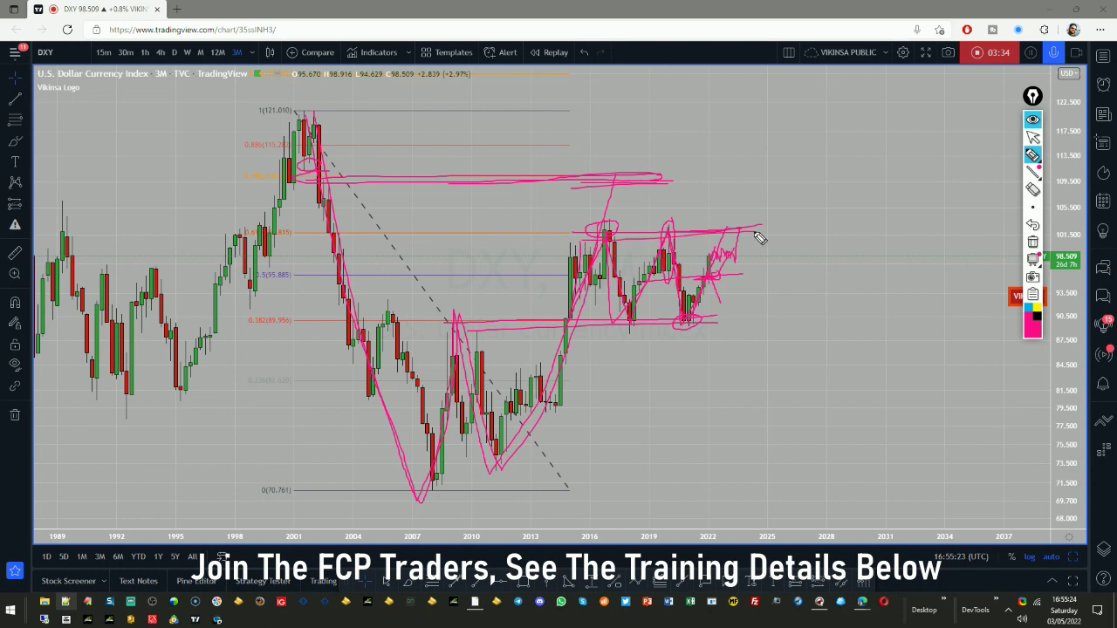
pyautogui.click(1032, 242)
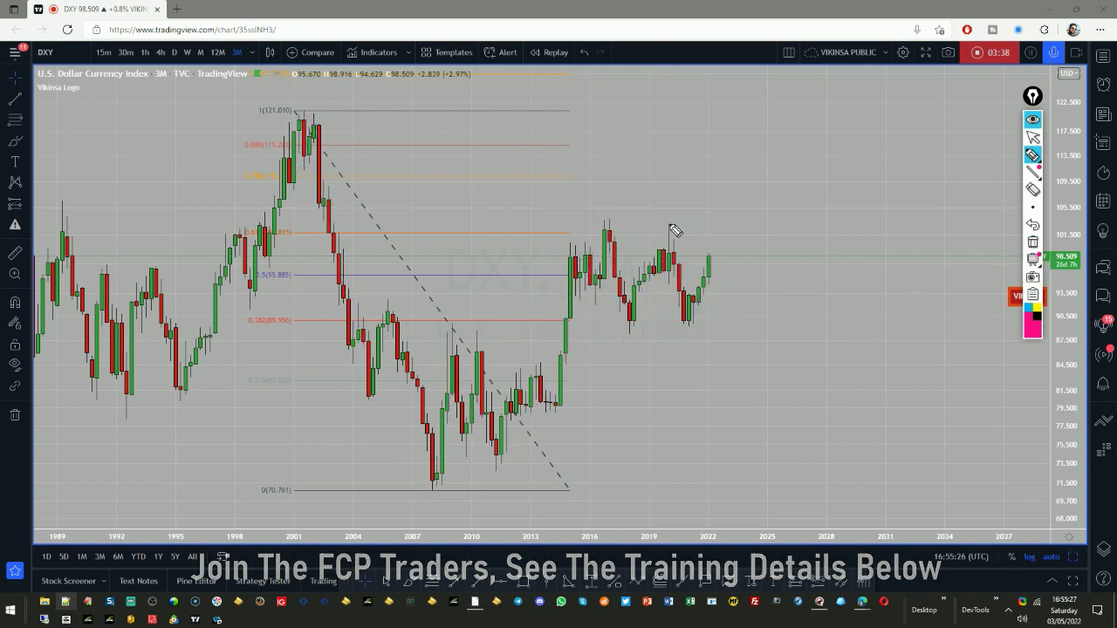
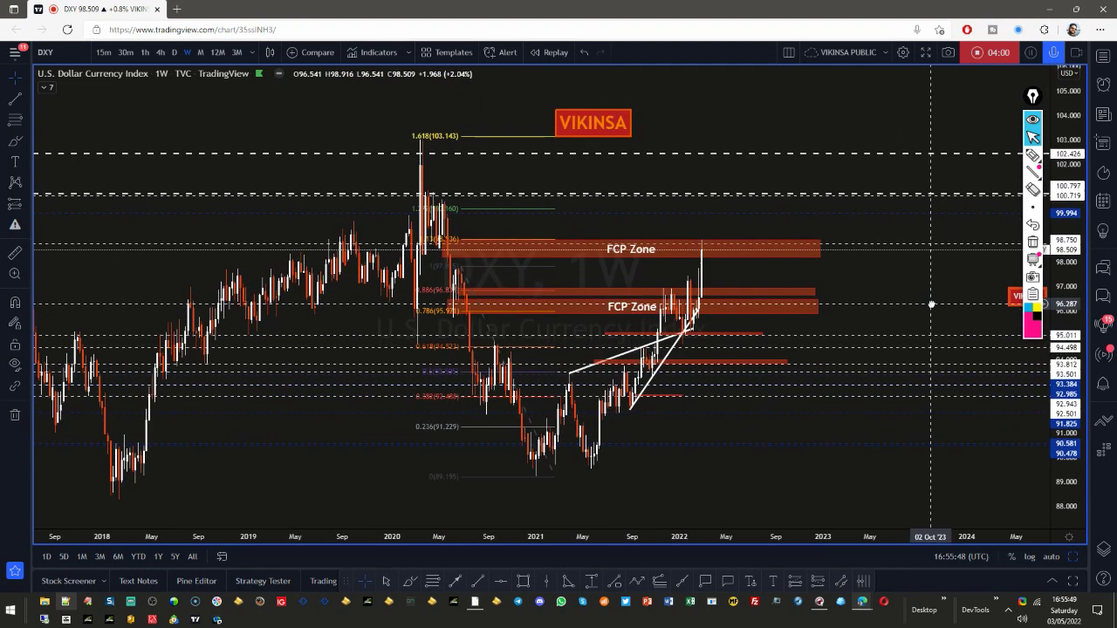
# On the weekly chart, trace the swings from the 2020 high to the upper FCP Zone, and clear the freehand annotations
pyautogui.moveTo(427, 144)
pyautogui.mouseDown()
pyautogui.moveTo(471, 340)
pyautogui.moveTo(528, 473)
pyautogui.moveTo(567, 375)
pyautogui.moveTo(613, 433)
pyautogui.moveTo(678, 268)
pyautogui.moveTo(709, 245)
pyautogui.mouseUp()
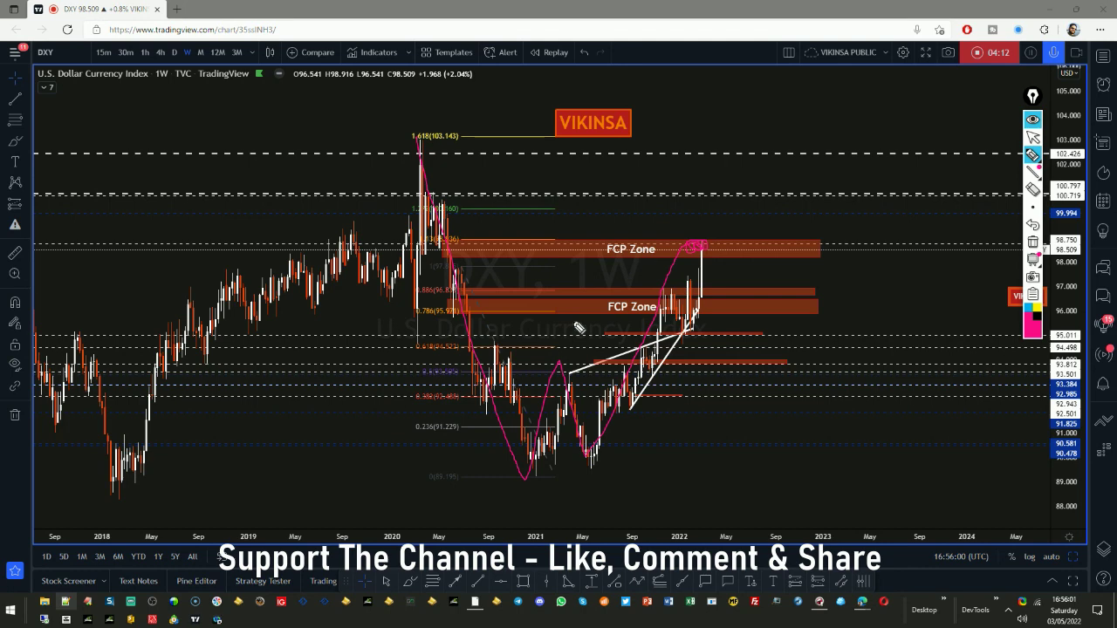
pyautogui.click(1032, 242)
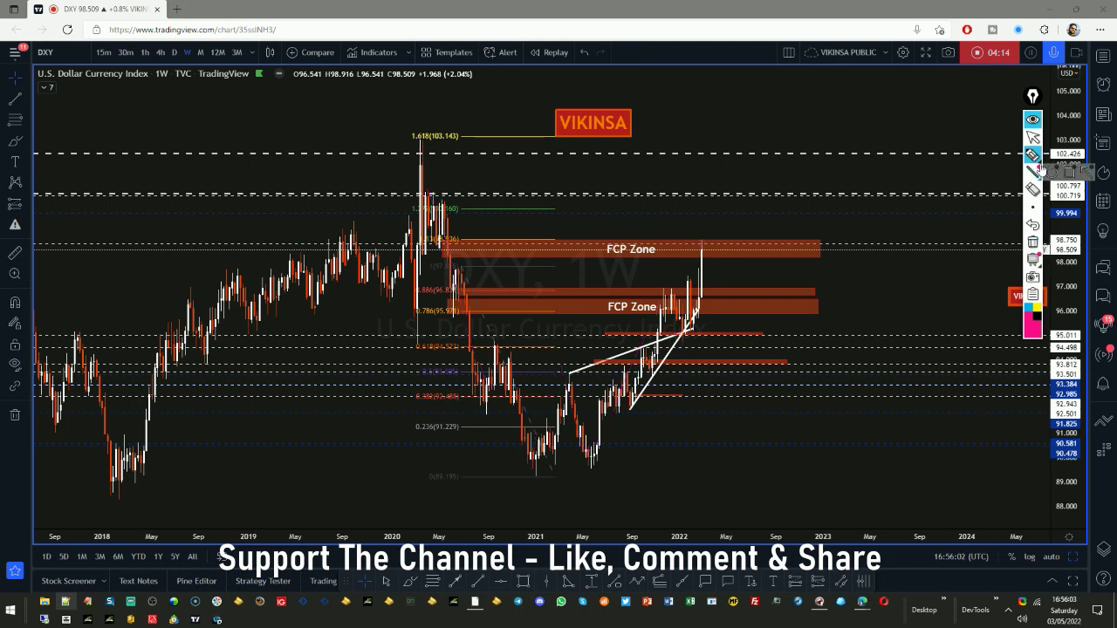
pyautogui.click(1032, 139)
# Highlight the late-2021 highs inside the two lower FCP Zones and trace the rejection down toward the 95.011 level
pyautogui.moveTo(1030, 406)
pyautogui.mouseDown()
pyautogui.moveTo(829, 301)
pyautogui.moveTo(744, 321)
pyautogui.mouseUp()
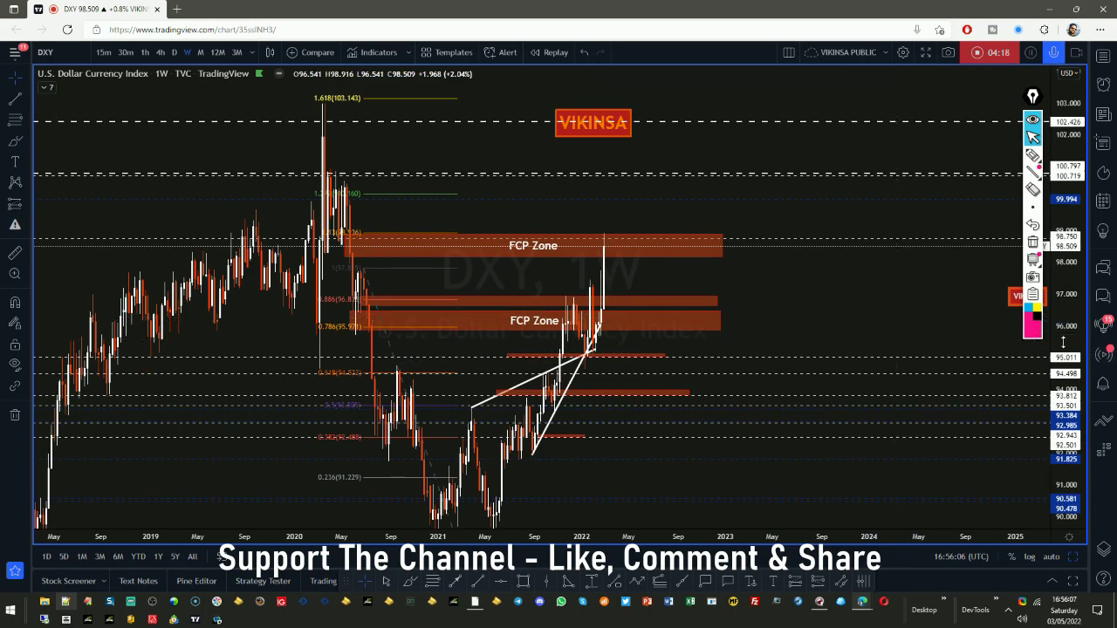
pyautogui.moveTo(1061, 342); pyautogui.dragTo(1035, 401)
pyautogui.moveTo(679, 447); pyautogui.dragTo(685, 444)
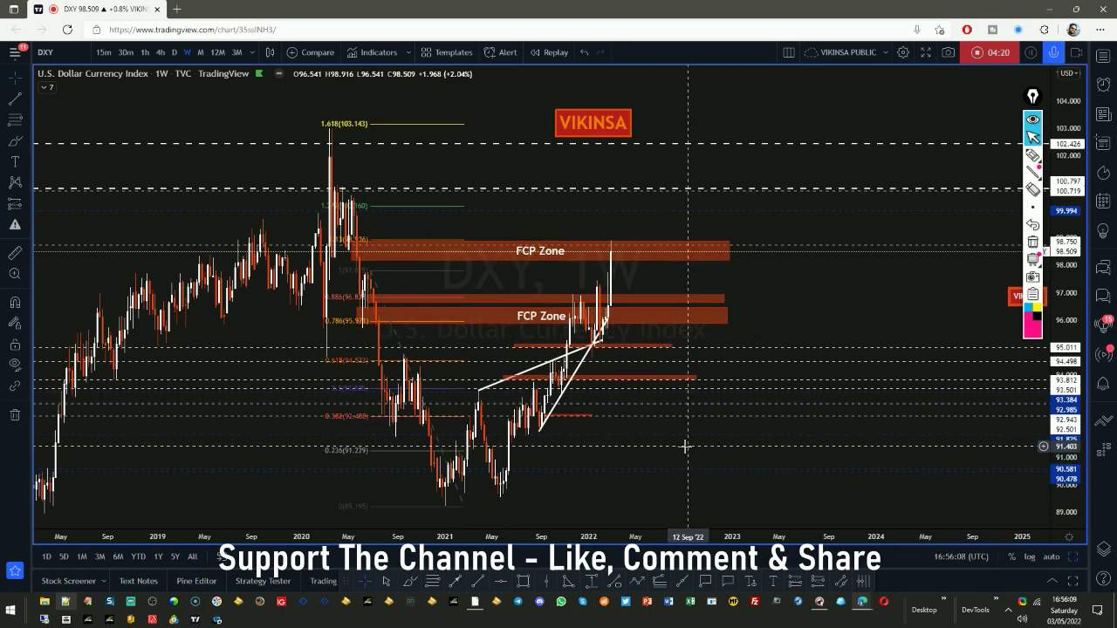
pyautogui.scroll(3, 693, 453)
pyautogui.moveTo(1060, 388); pyautogui.dragTo(1061, 332)
pyautogui.moveTo(705, 326); pyautogui.dragTo(952, 250)
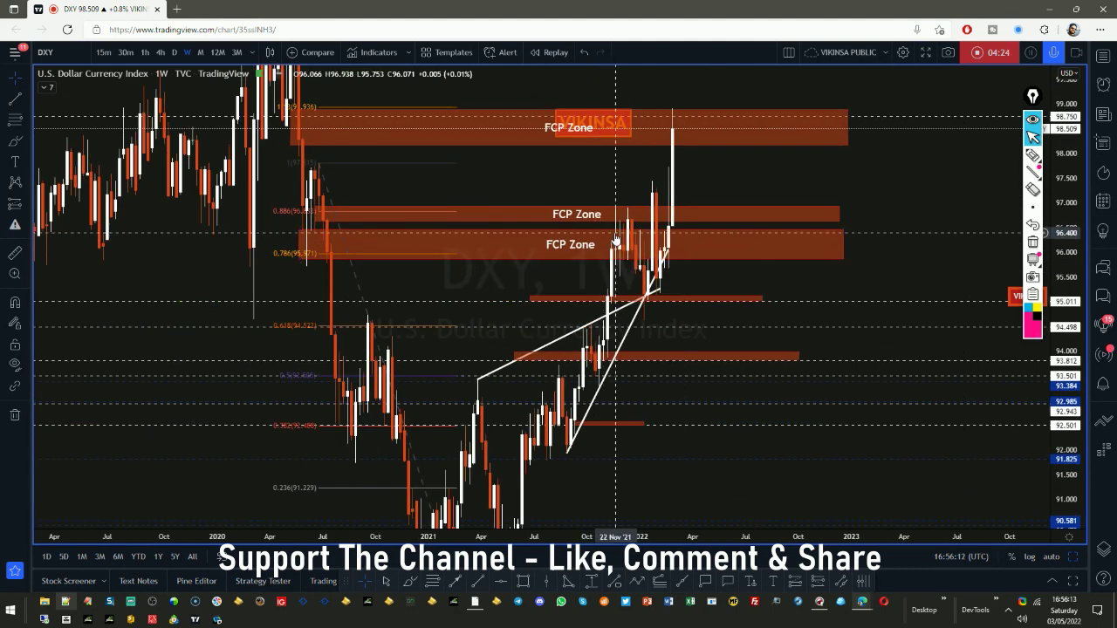
pyautogui.click(1033, 154)
pyautogui.moveTo(613, 234)
pyautogui.mouseDown()
pyautogui.moveTo(601, 254)
pyautogui.moveTo(605, 242)
pyautogui.moveTo(649, 294)
pyautogui.mouseUp()
pyautogui.moveTo(627, 225); pyautogui.dragTo(641, 259)
# Draw freehand lines across the two lower FCP Zones and retrace the drop to the zone near 95.011
pyautogui.moveTo(211, 230); pyautogui.dragTo(838, 216)
pyautogui.moveTo(262, 254)
pyautogui.mouseDown()
pyautogui.moveTo(655, 257)
pyautogui.moveTo(832, 239)
pyautogui.mouseUp()
pyautogui.moveTo(634, 234); pyautogui.dragTo(648, 297)
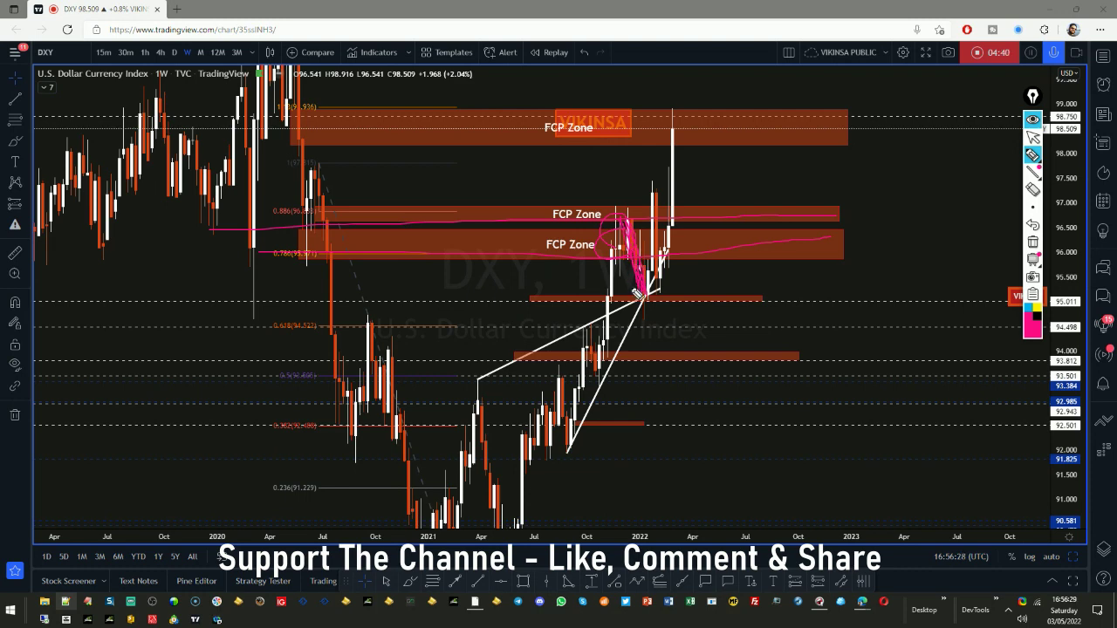
# Trace the early-2022 bounce and circle the reaction area at the 95.011 support zone, and clear the annotations
pyautogui.moveTo(646, 300)
pyautogui.mouseDown()
pyautogui.moveTo(649, 187)
pyautogui.moveTo(663, 295)
pyautogui.mouseUp()
pyautogui.moveTo(674, 294)
pyautogui.mouseDown()
pyautogui.moveTo(686, 300)
pyautogui.moveTo(672, 305)
pyautogui.moveTo(665, 294)
pyautogui.mouseUp()
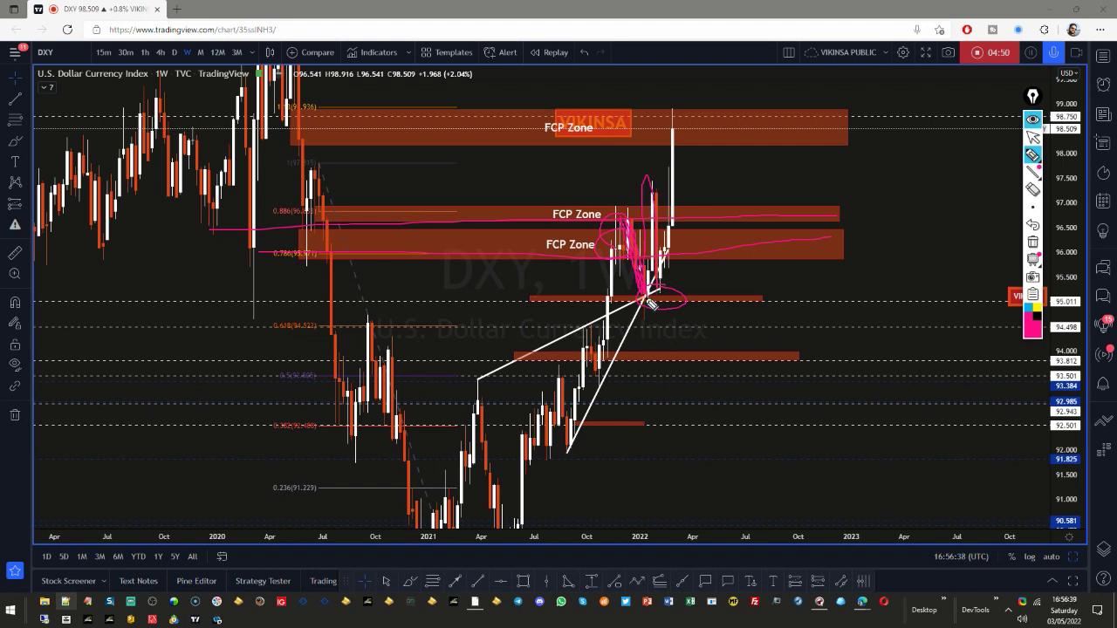
pyautogui.click(1032, 242)
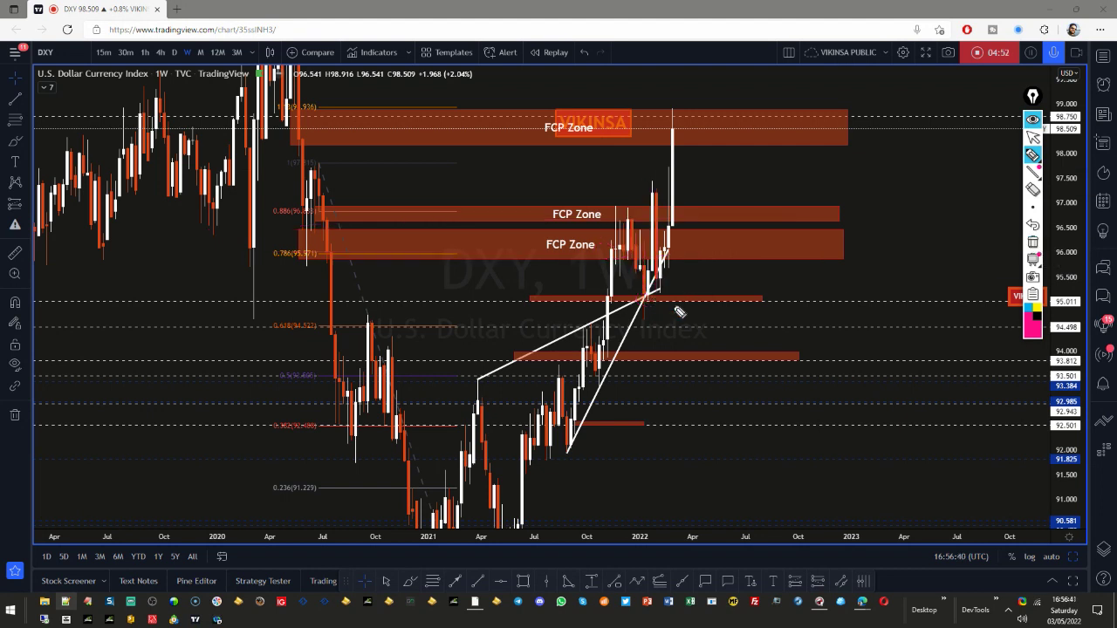
# Outline the support area near 95.011, trace the rally up to the top FCP Zone, and clear the freehand annotations
pyautogui.moveTo(648, 295)
pyautogui.mouseDown()
pyautogui.moveTo(716, 295)
pyautogui.moveTo(637, 312)
pyautogui.moveTo(635, 297)
pyautogui.moveTo(650, 307)
pyautogui.mouseUp()
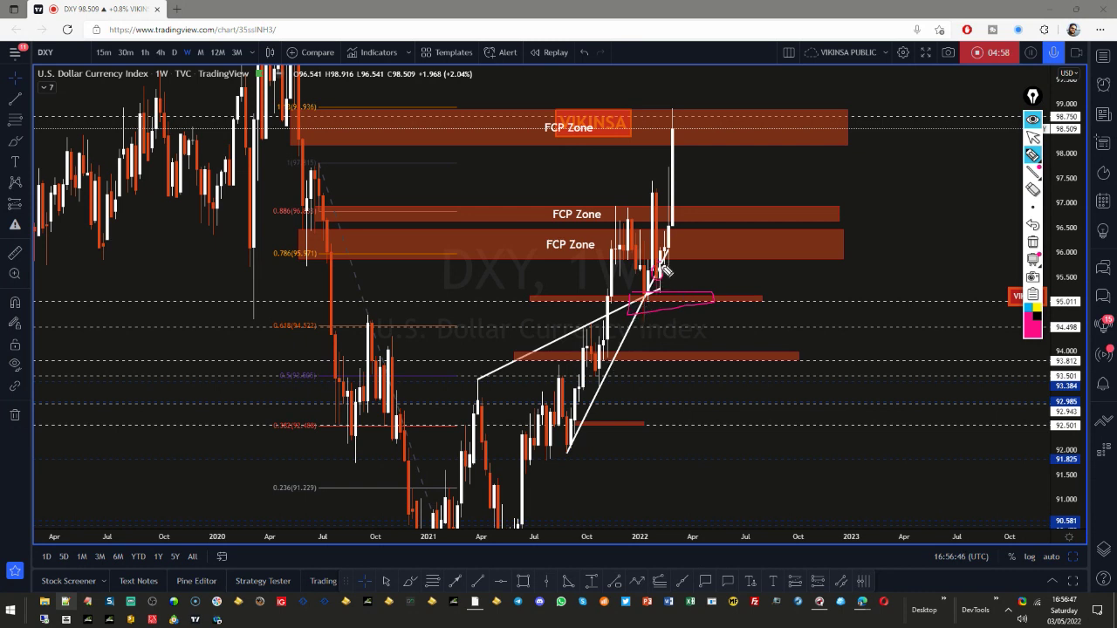
pyautogui.moveTo(665, 278); pyautogui.dragTo(676, 132)
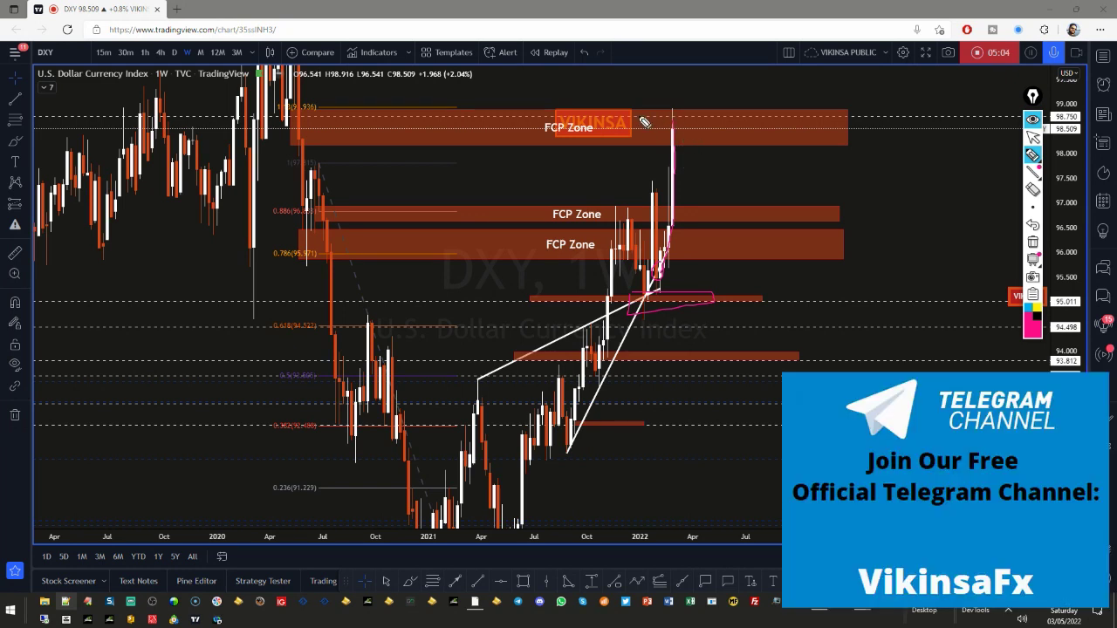
pyautogui.click(1032, 242)
pyautogui.click(1032, 137)
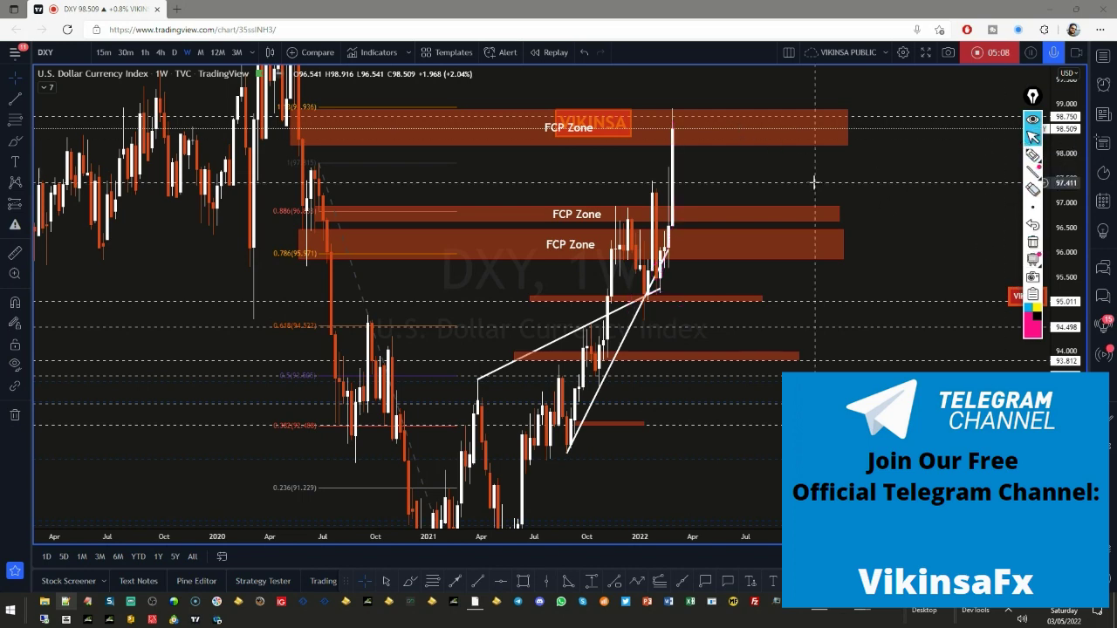
pyautogui.moveTo(868, 201); pyautogui.dragTo(858, 222)
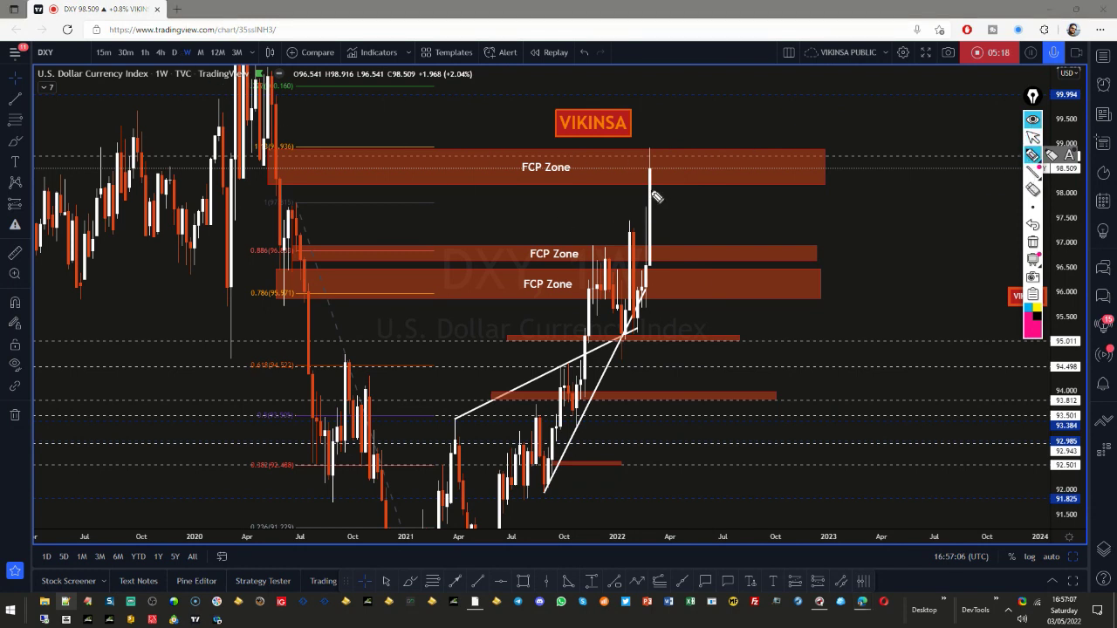
# Outline the latest weekly rally into the top FCP Zone, mark the 98.936 Fibonacci level, and clear the freehand annotations
pyautogui.moveTo(659, 158)
pyautogui.mouseDown()
pyautogui.moveTo(648, 165)
pyautogui.moveTo(661, 266)
pyautogui.moveTo(667, 171)
pyautogui.mouseUp()
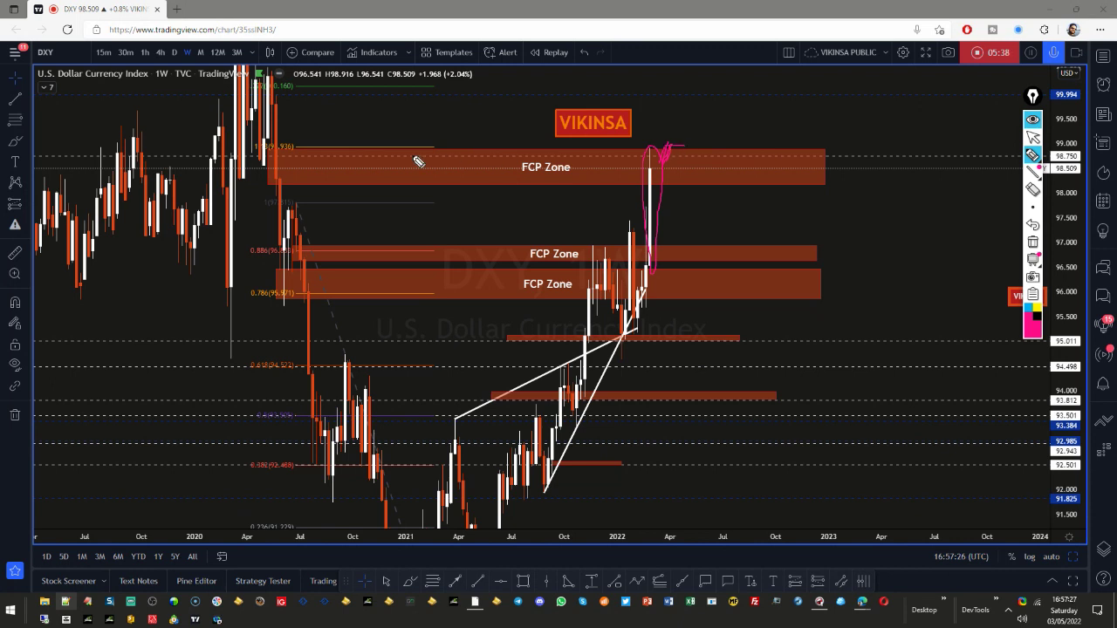
pyautogui.moveTo(426, 149)
pyautogui.mouseDown()
pyautogui.moveTo(306, 148)
pyautogui.moveTo(456, 142)
pyautogui.moveTo(346, 152)
pyautogui.mouseUp()
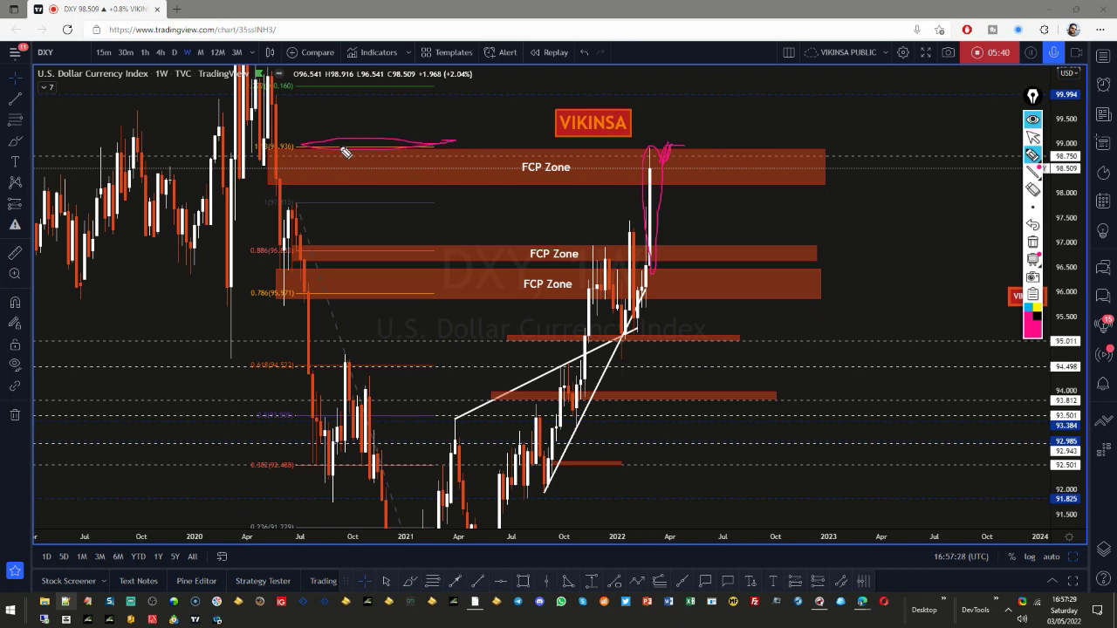
pyautogui.moveTo(260, 153)
pyautogui.mouseDown()
pyautogui.moveTo(240, 157)
pyautogui.moveTo(288, 148)
pyautogui.mouseUp()
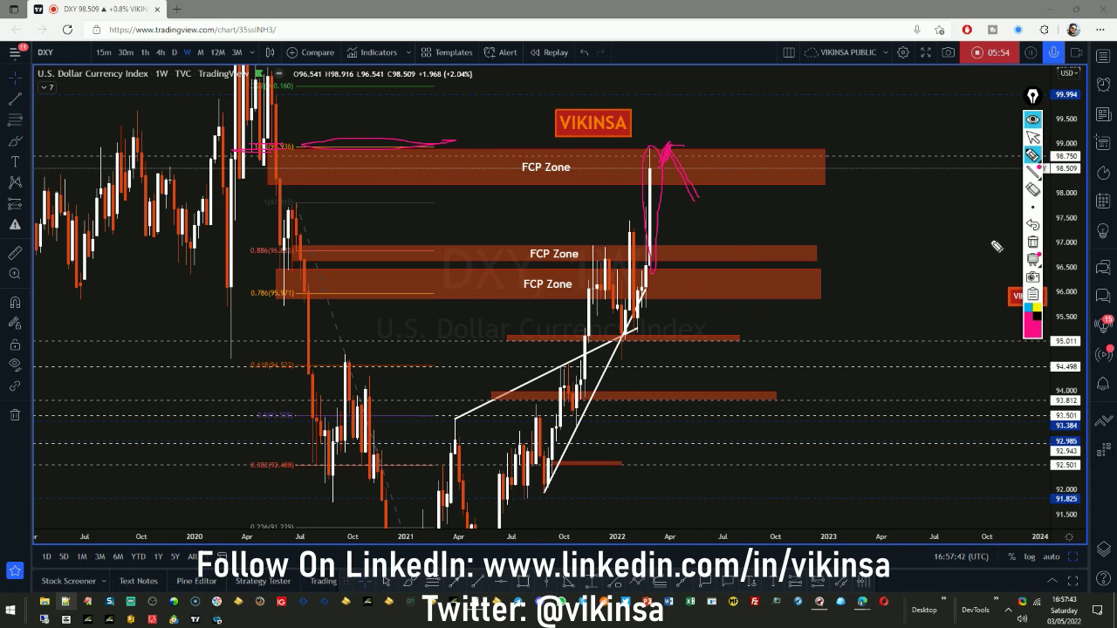
pyautogui.click(1031, 244)
pyautogui.click(1032, 137)
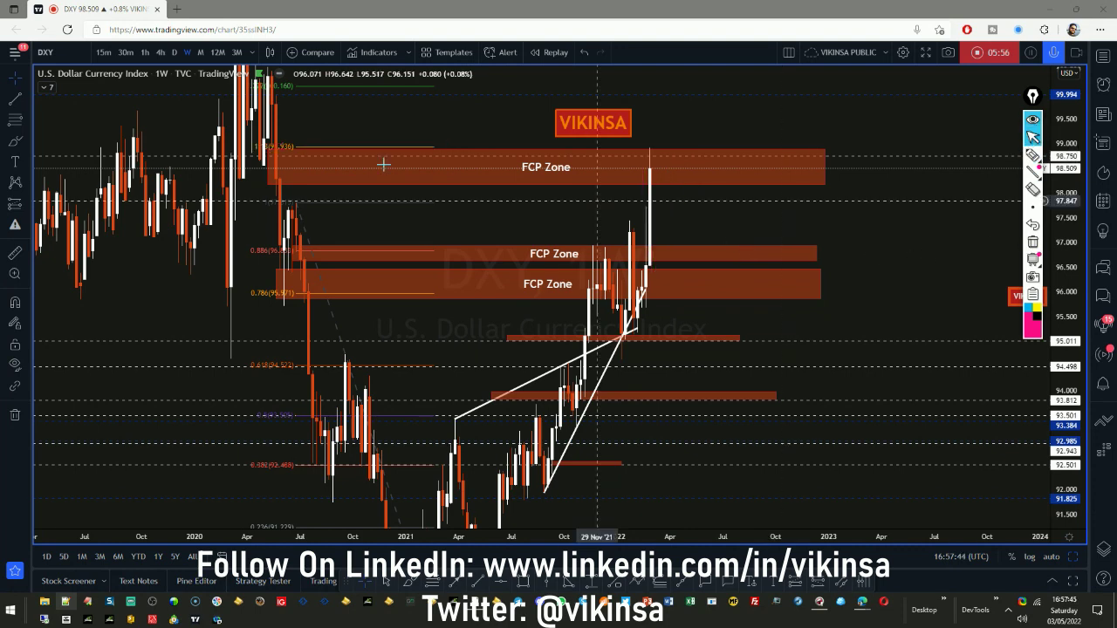
# Switch to the daily chart, circle the area just below the top FCP Zone and the rally's base, and clear the marks
pyautogui.click(174, 52)
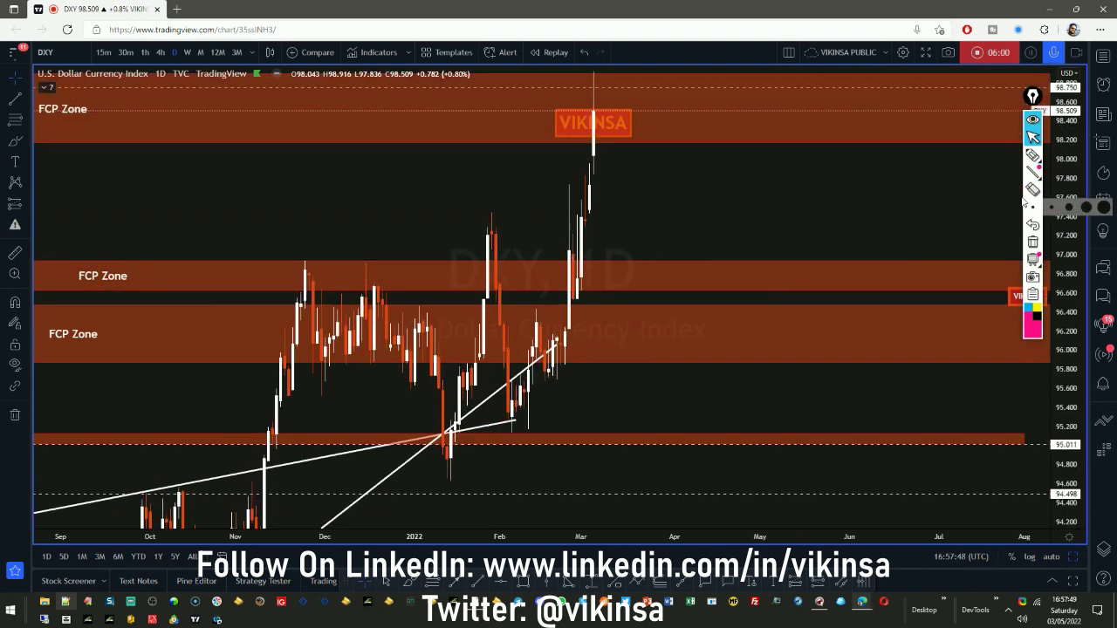
pyautogui.click(1032, 155)
pyautogui.moveTo(605, 162)
pyautogui.mouseDown()
pyautogui.moveTo(579, 187)
pyautogui.moveTo(618, 171)
pyautogui.moveTo(590, 166)
pyautogui.mouseUp()
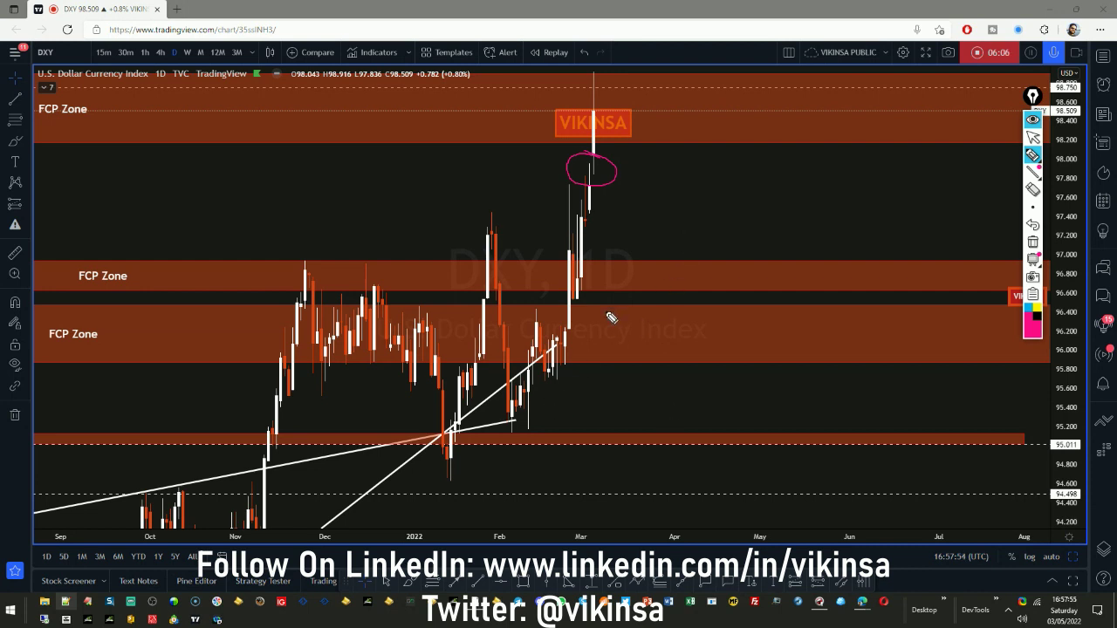
pyautogui.moveTo(567, 336); pyautogui.dragTo(564, 330)
pyautogui.click(1034, 251)
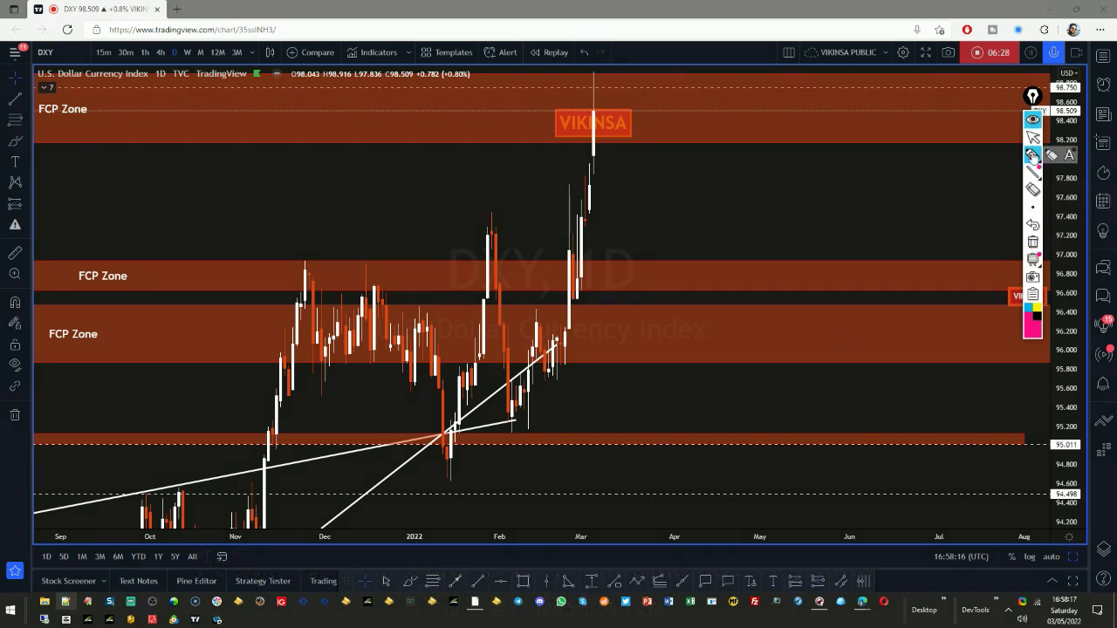
# Trace a drop from the top FCP Zone to a circled area near 97.8, mark the area near 96.2, and clear the annotations
pyautogui.click(1032, 137)
pyautogui.moveTo(665, 410); pyautogui.dragTo(559, 454)
pyautogui.click(1032, 155)
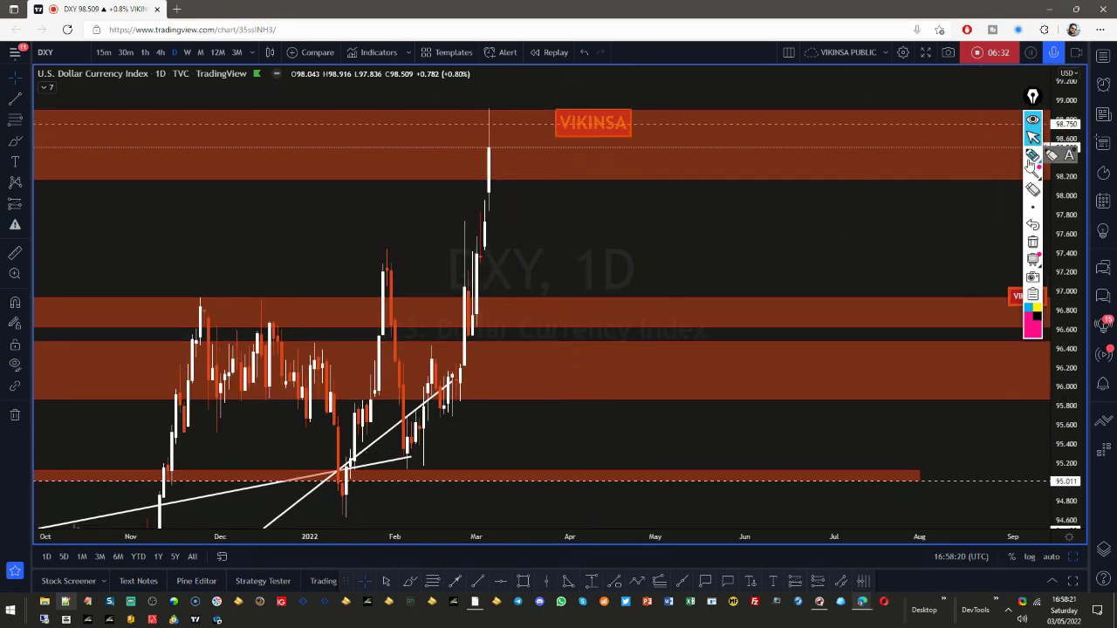
pyautogui.moveTo(502, 207)
pyautogui.mouseDown()
pyautogui.moveTo(484, 213)
pyautogui.moveTo(507, 221)
pyautogui.moveTo(498, 202)
pyautogui.mouseUp()
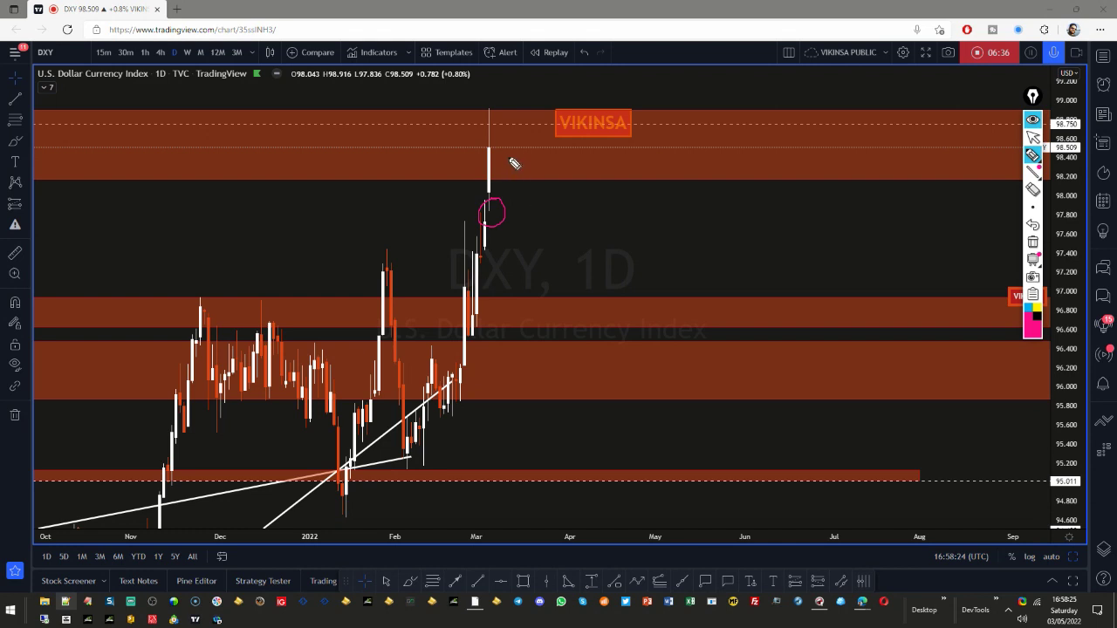
pyautogui.moveTo(517, 136); pyautogui.dragTo(551, 221)
pyautogui.moveTo(481, 219); pyautogui.dragTo(550, 231)
pyautogui.moveTo(479, 363)
pyautogui.mouseDown()
pyautogui.moveTo(464, 377)
pyautogui.moveTo(480, 363)
pyautogui.moveTo(471, 367)
pyautogui.moveTo(508, 366)
pyautogui.mouseUp()
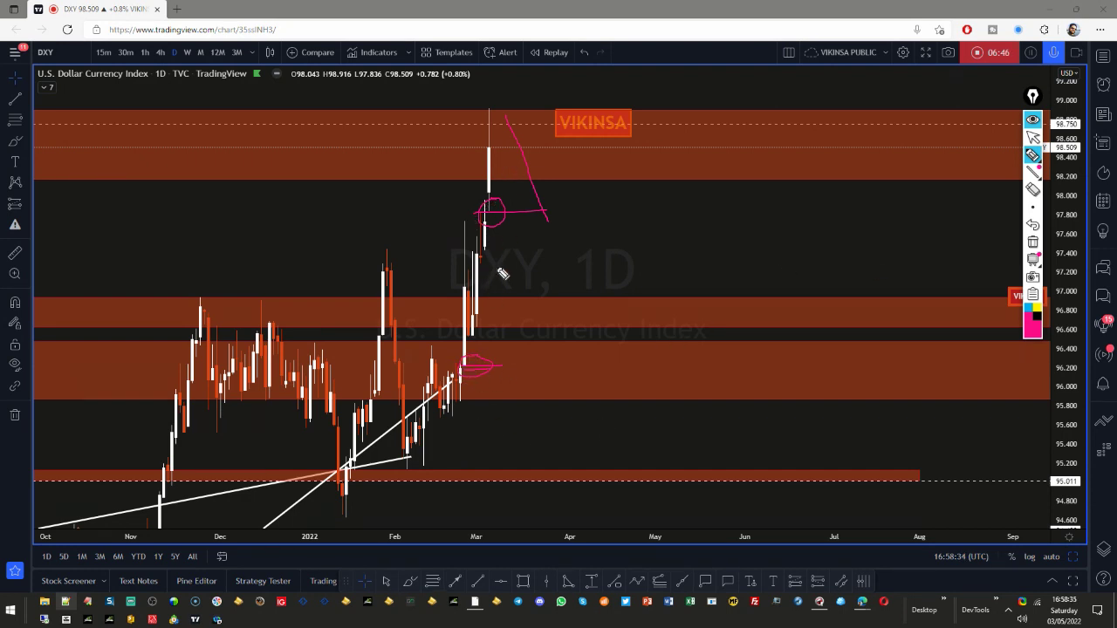
pyautogui.click(1032, 241)
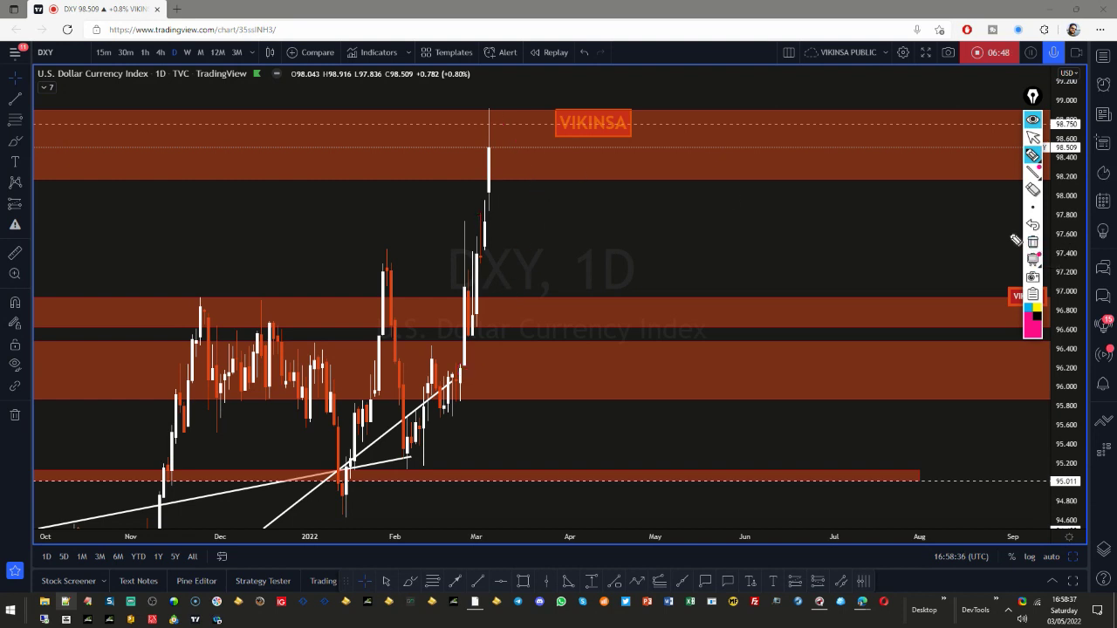
pyautogui.click(1033, 137)
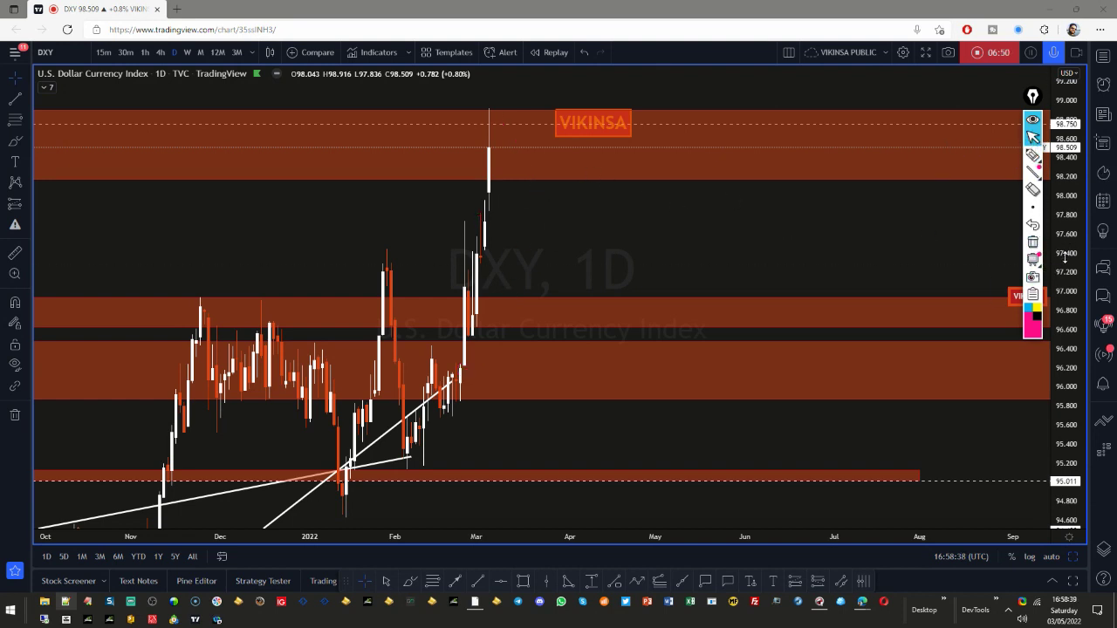
# Switch the chart back to the weekly interval and reset its view
pyautogui.scroll(-3, 765, 224)
pyautogui.moveTo(820, 222); pyautogui.dragTo(792, 259)
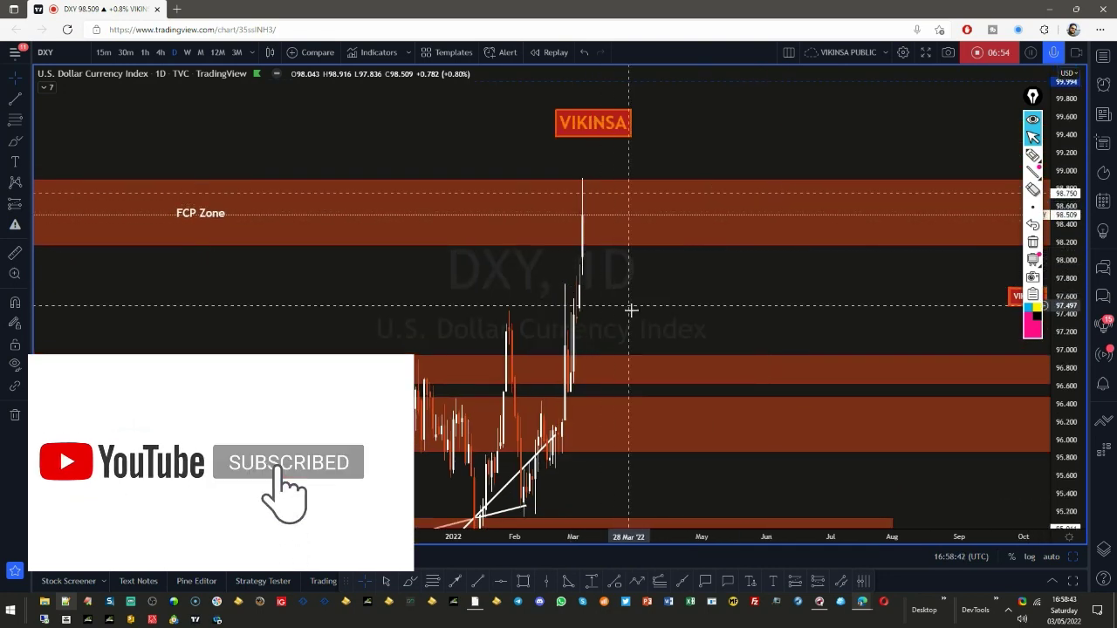
pyautogui.click(199, 52)
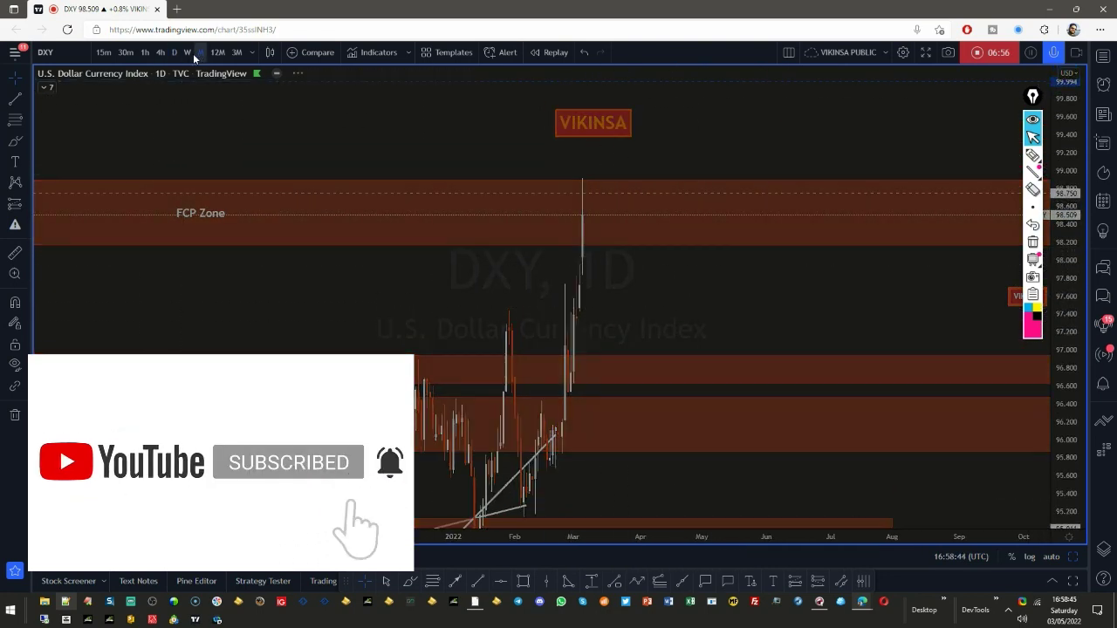
pyautogui.click(188, 53)
pyautogui.rightClick(742, 146)
pyautogui.click(777, 155)
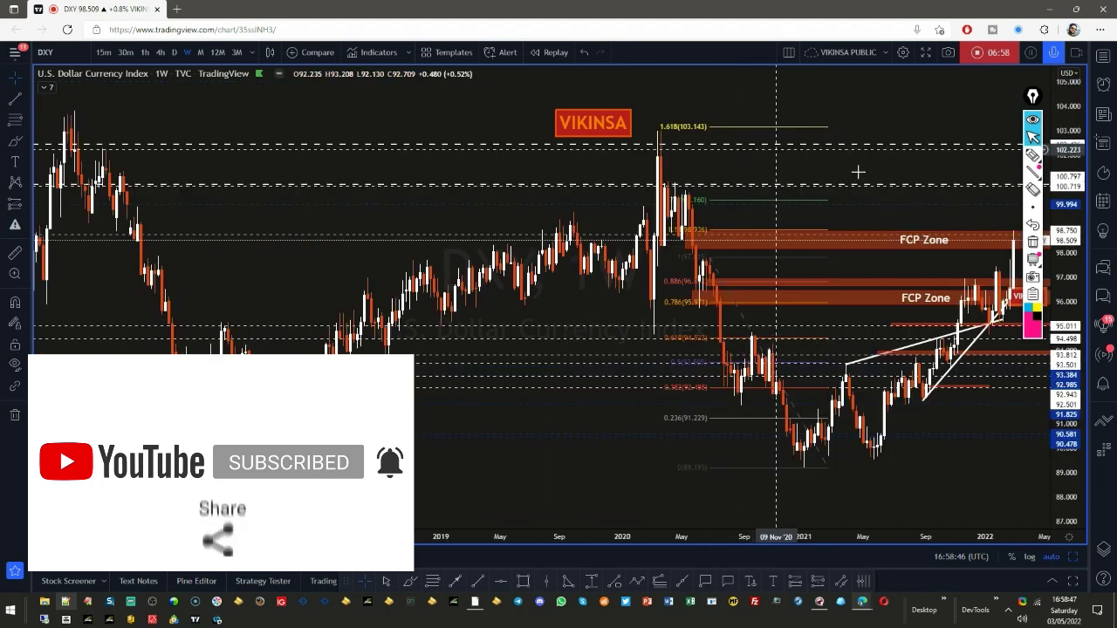
# Examine the weekly price history around the FCP Zones and the earlier highs above them
pyautogui.moveTo(890, 216); pyautogui.dragTo(465, 209)
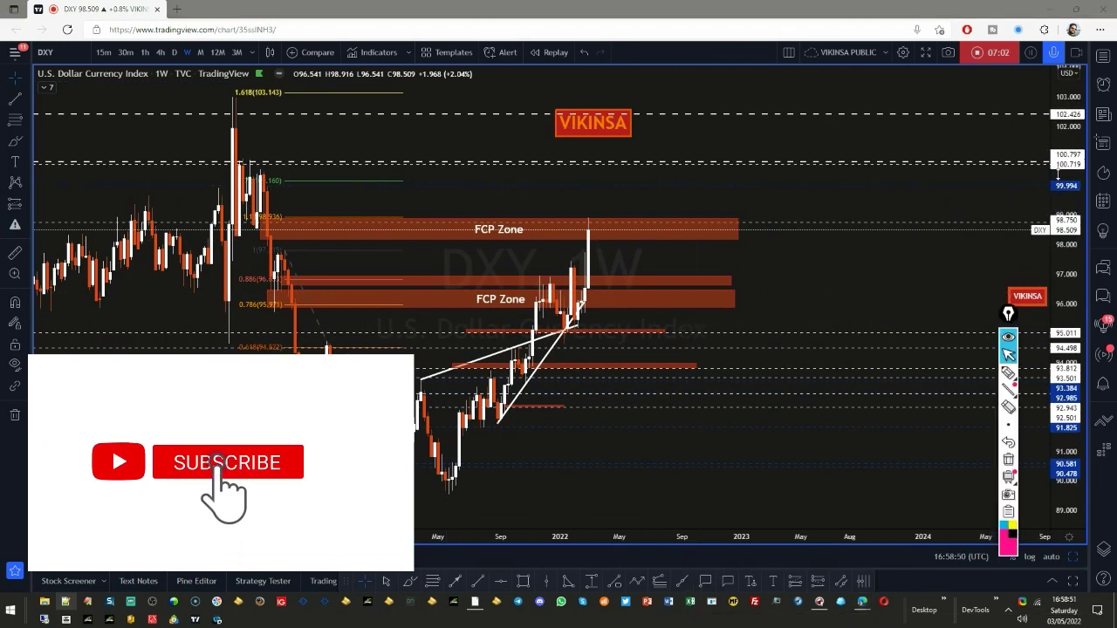
pyautogui.scroll(-2, 1045, 192)
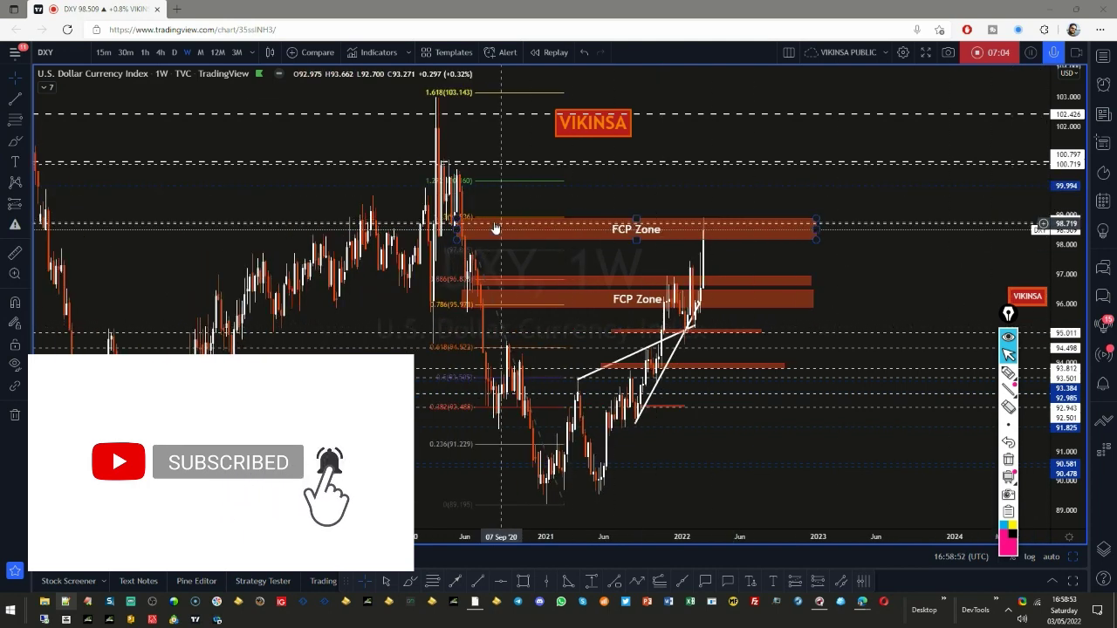
pyautogui.scroll(-2, 409, 221)
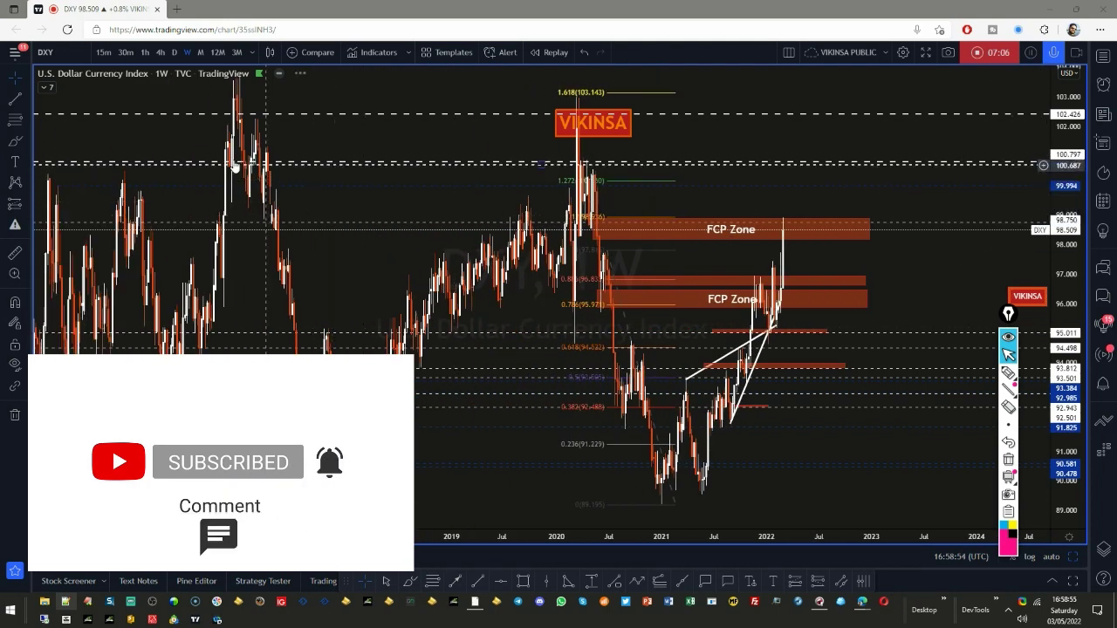
pyautogui.scroll(2, 529, 247)
pyautogui.scroll(2, 424, 217)
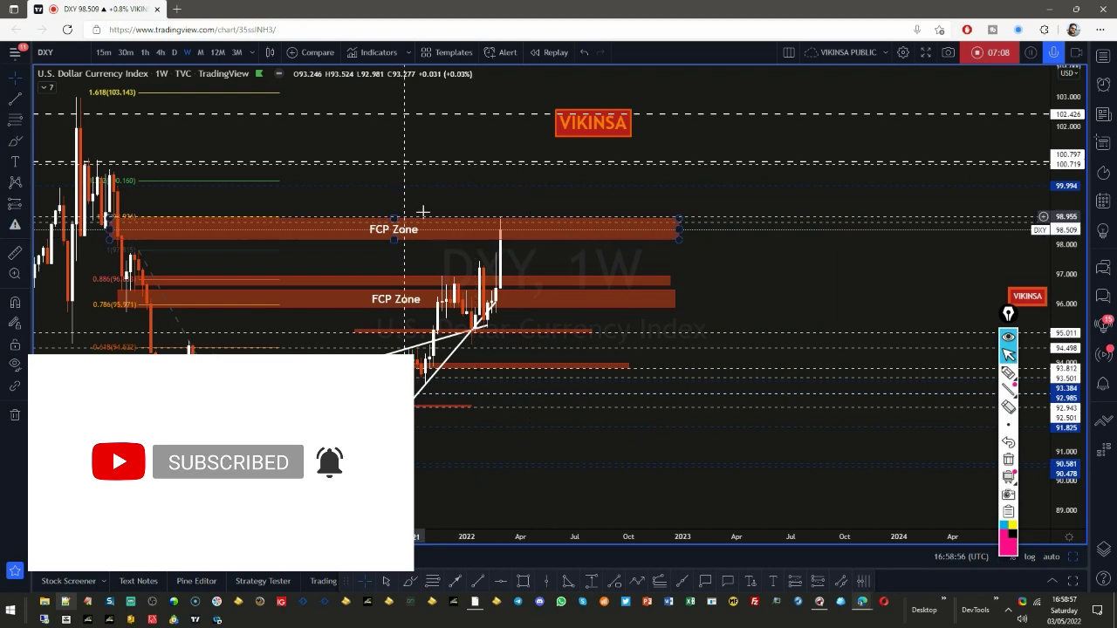
pyautogui.moveTo(436, 186); pyautogui.dragTo(701, 198)
pyautogui.scroll(2, 421, 204)
pyautogui.moveTo(421, 204); pyautogui.dragTo(601, 244)
# Circle the early-2020 spike, trace the decline from the 100.797 level, mark the latest high, and clear the annotations
pyautogui.moveTo(313, 284)
pyautogui.mouseDown()
pyautogui.moveTo(305, 133)
pyautogui.moveTo(324, 196)
pyautogui.moveTo(328, 287)
pyautogui.moveTo(317, 288)
pyautogui.moveTo(315, 143)
pyautogui.mouseUp()
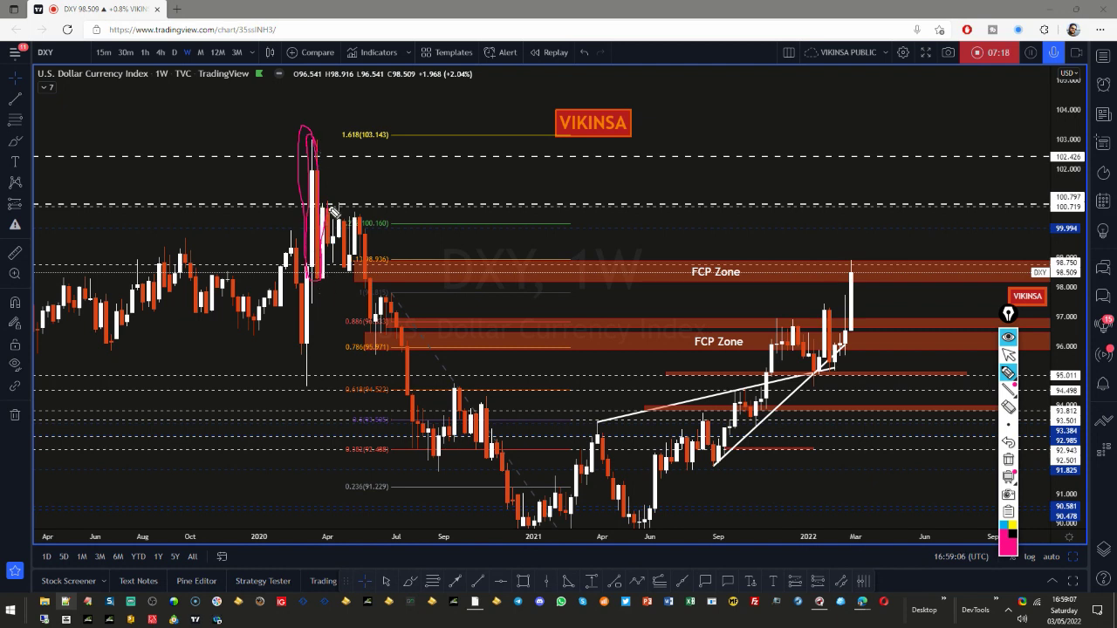
pyautogui.moveTo(330, 209)
pyautogui.mouseDown()
pyautogui.moveTo(363, 217)
pyautogui.moveTo(426, 469)
pyautogui.mouseUp()
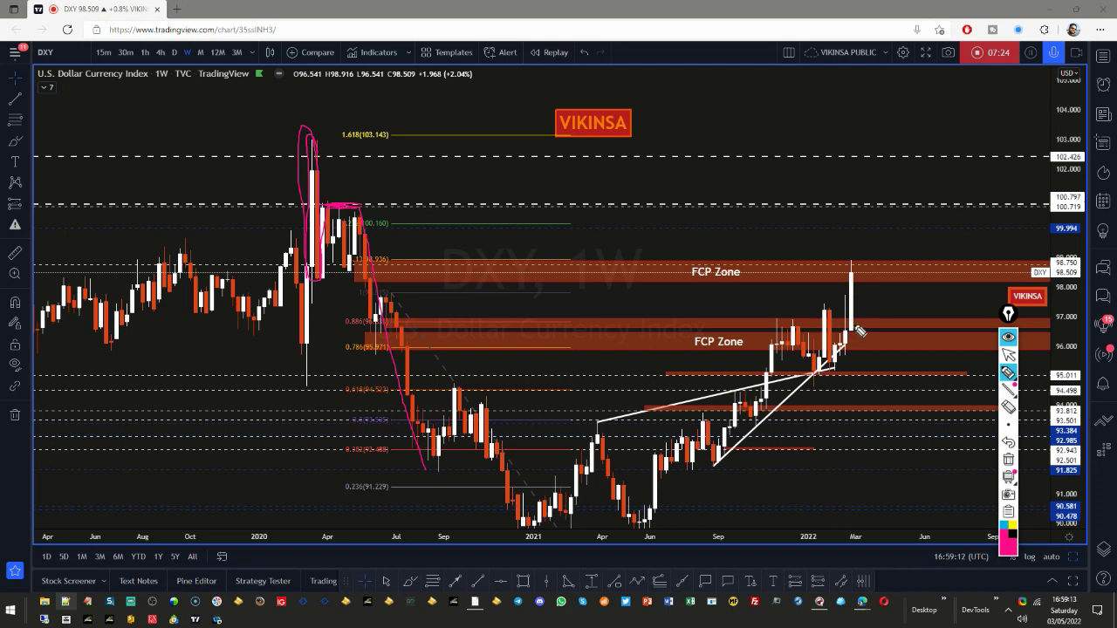
pyautogui.moveTo(857, 267)
pyautogui.mouseDown()
pyautogui.moveTo(875, 212)
pyautogui.moveTo(899, 269)
pyautogui.mouseUp()
pyautogui.click(1007, 459)
# Sketch a rejection from the top FCP Zone and an alternative rise toward the 102.426 level, and clear the annotations
pyautogui.moveTo(858, 276)
pyautogui.mouseDown()
pyautogui.moveTo(868, 260)
pyautogui.moveTo(883, 292)
pyautogui.mouseUp()
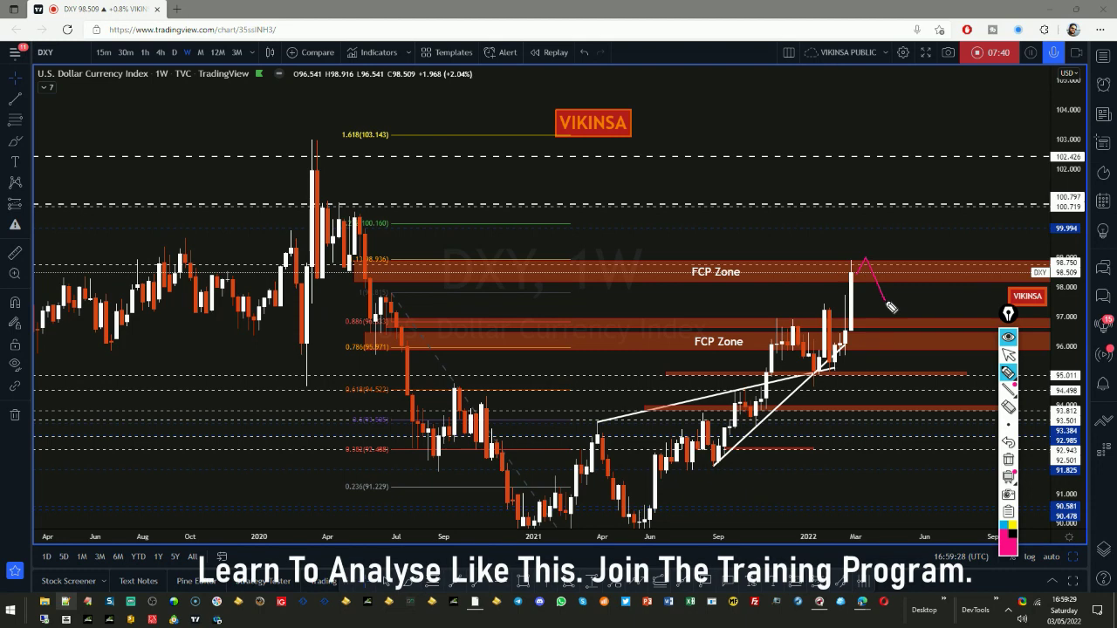
pyautogui.moveTo(871, 266); pyautogui.dragTo(872, 269)
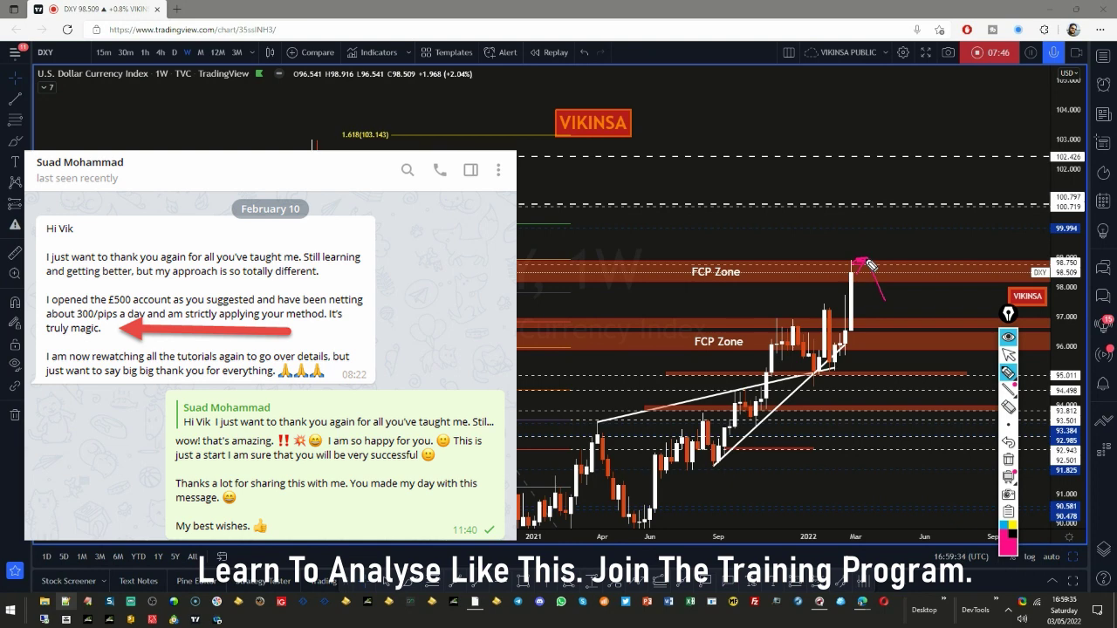
pyautogui.moveTo(871, 259); pyautogui.dragTo(878, 217)
pyautogui.moveTo(879, 218)
pyautogui.mouseDown()
pyautogui.moveTo(891, 235)
pyautogui.moveTo(934, 161)
pyautogui.mouseUp()
pyautogui.click(1008, 354)
pyautogui.click(1008, 459)
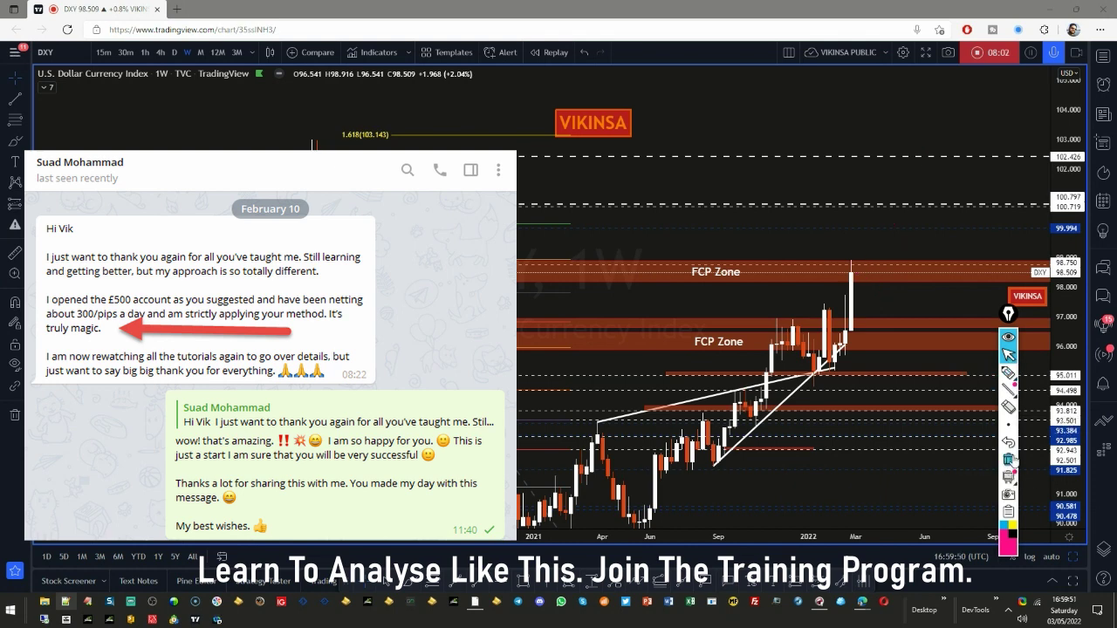
pyautogui.moveTo(929, 147)
pyautogui.mouseDown()
pyautogui.moveTo(859, 236)
pyautogui.moveTo(858, 262)
pyautogui.mouseUp()
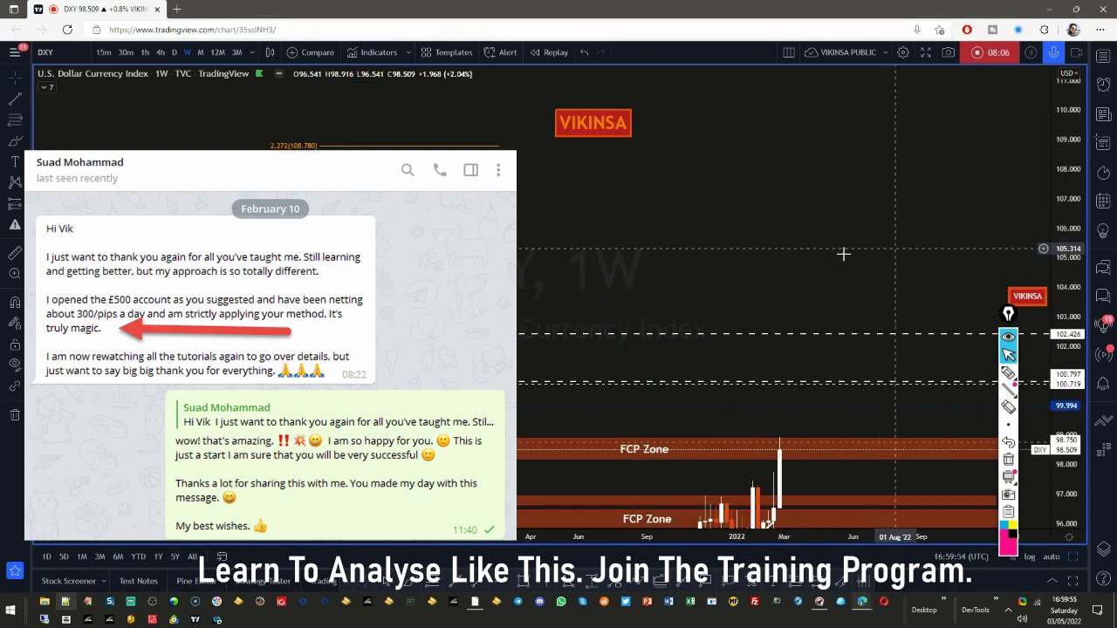
pyautogui.moveTo(865, 239); pyautogui.dragTo(869, 132)
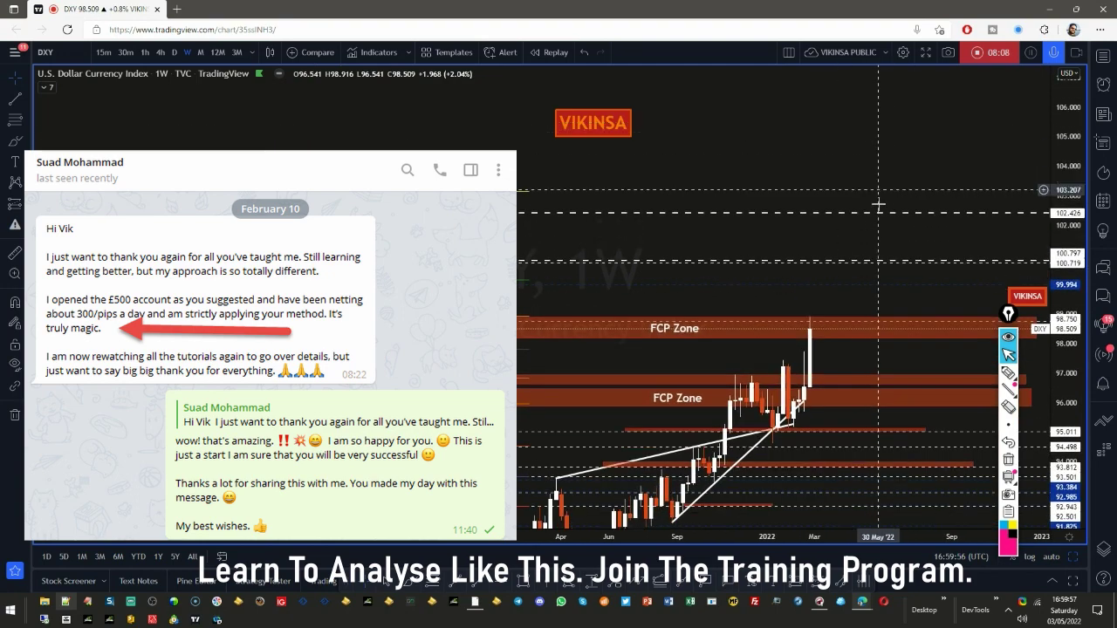
pyautogui.moveTo(875, 304); pyautogui.dragTo(881, 230)
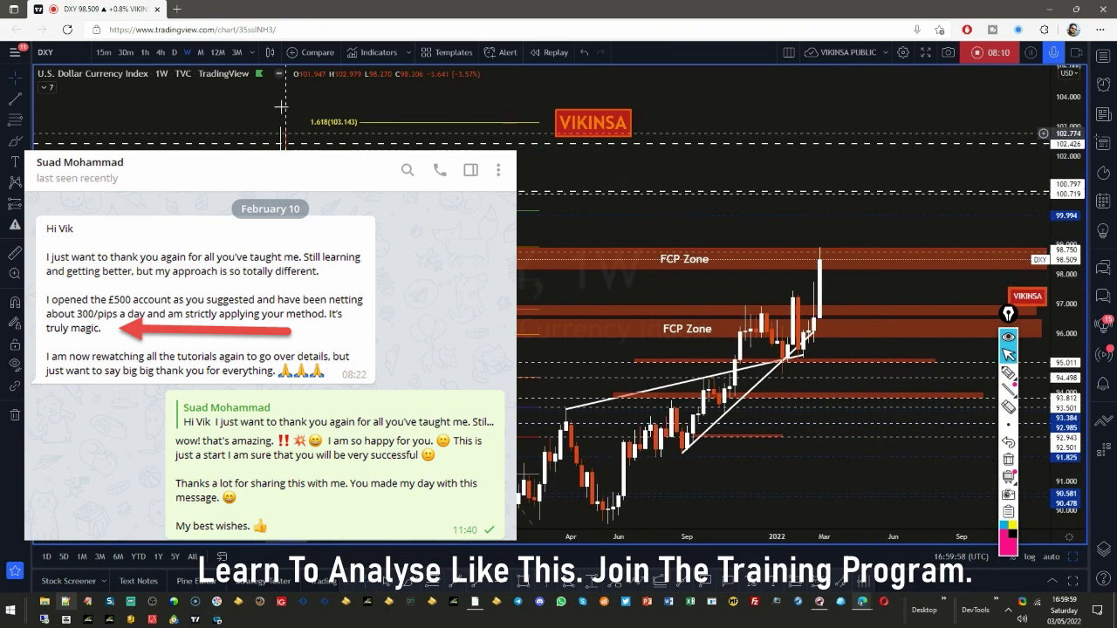
pyautogui.moveTo(874, 281); pyautogui.dragTo(841, 250)
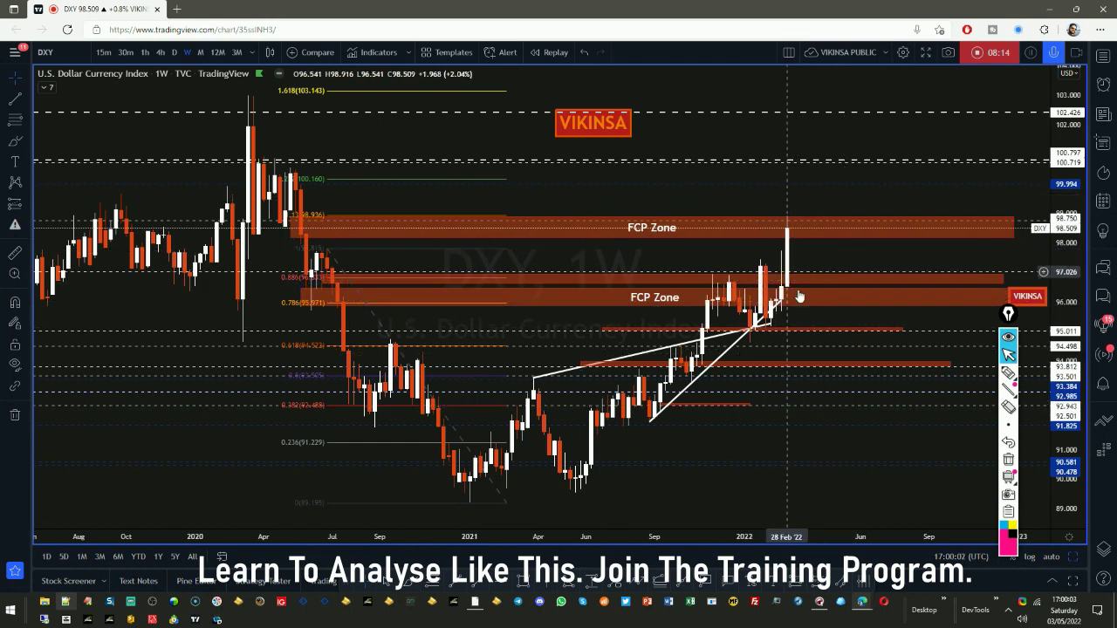
# Switch to the MetaTrader #US$idx_H22 weekly chart, and circle the latest turn of the VATA_Envisage_Trend line and the W1 label
pyautogui.click(478, 609)
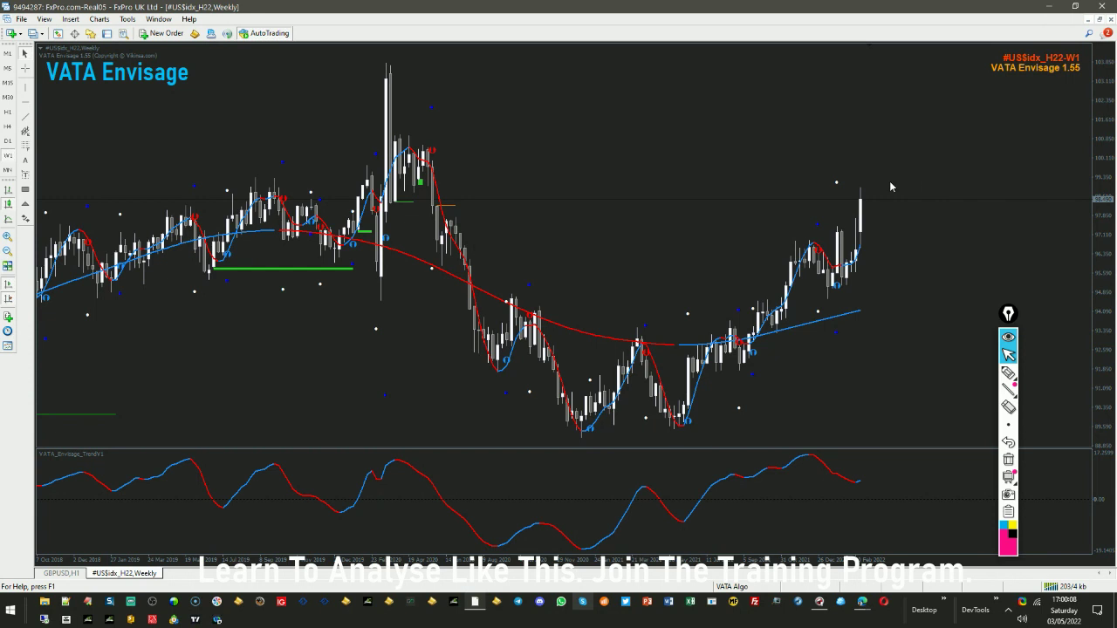
pyautogui.click(1009, 373)
pyautogui.click(1012, 375)
pyautogui.moveTo(864, 477)
pyautogui.mouseDown()
pyautogui.moveTo(873, 493)
pyautogui.moveTo(868, 482)
pyautogui.mouseUp()
pyautogui.moveTo(1079, 55); pyautogui.dragTo(1082, 50)
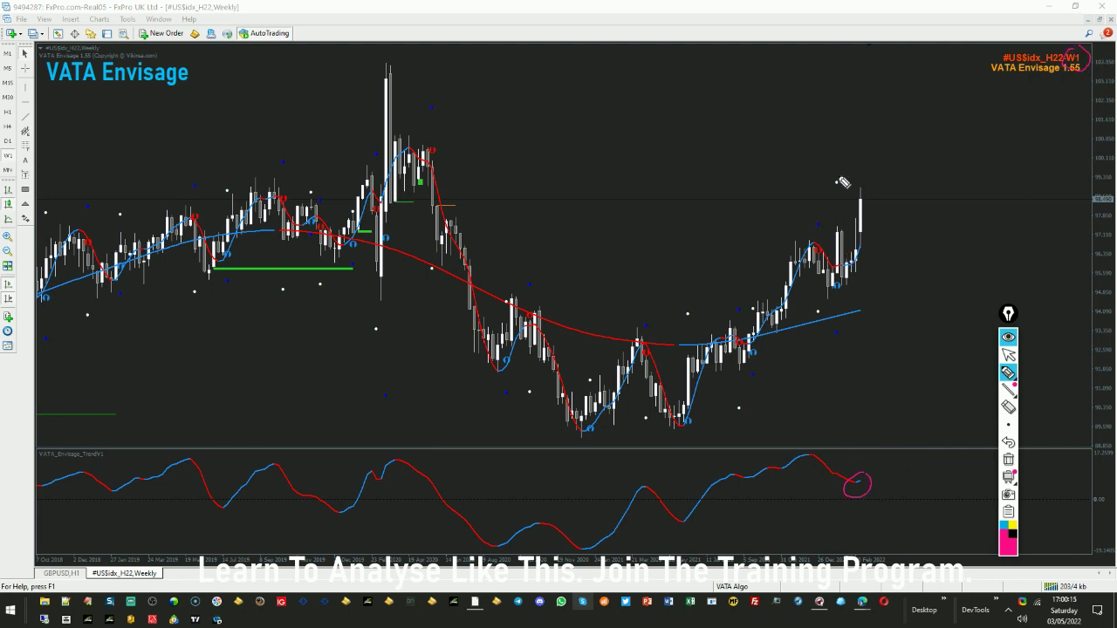
# Mark the white dot above the price and the latest candle's high, draw a line from the dot, and clear the annotations
pyautogui.moveTo(839, 181); pyautogui.dragTo(836, 181)
pyautogui.moveTo(864, 181)
pyautogui.mouseDown()
pyautogui.moveTo(865, 195)
pyautogui.moveTo(869, 183)
pyautogui.mouseUp()
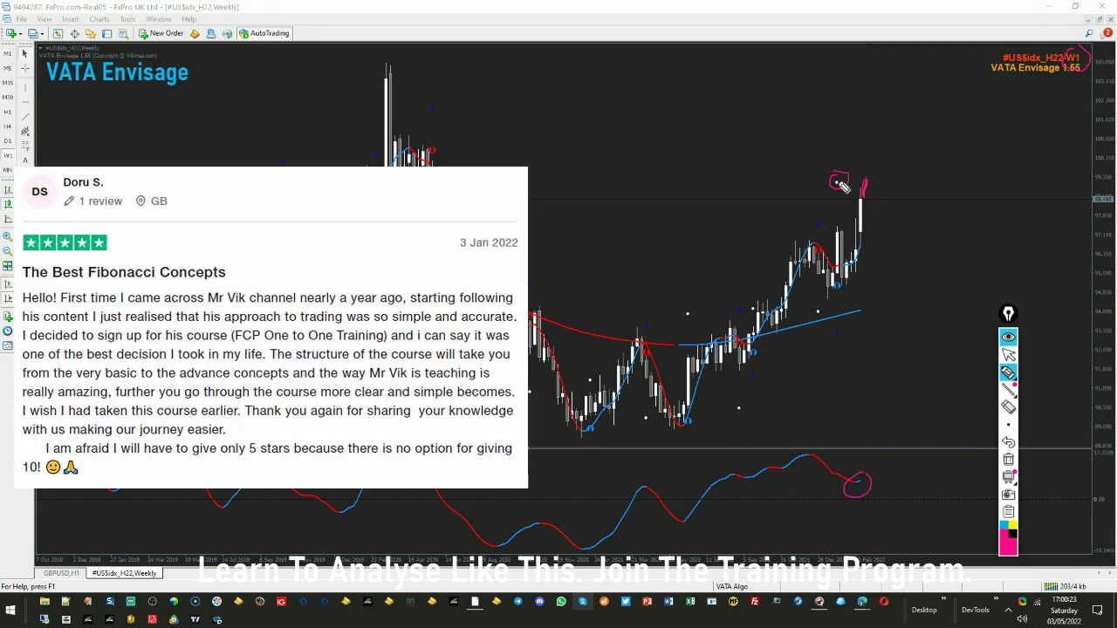
pyautogui.moveTo(844, 183)
pyautogui.mouseDown()
pyautogui.moveTo(825, 188)
pyautogui.moveTo(851, 181)
pyautogui.moveTo(882, 207)
pyautogui.mouseUp()
pyautogui.click(1010, 462)
pyautogui.click(1009, 356)
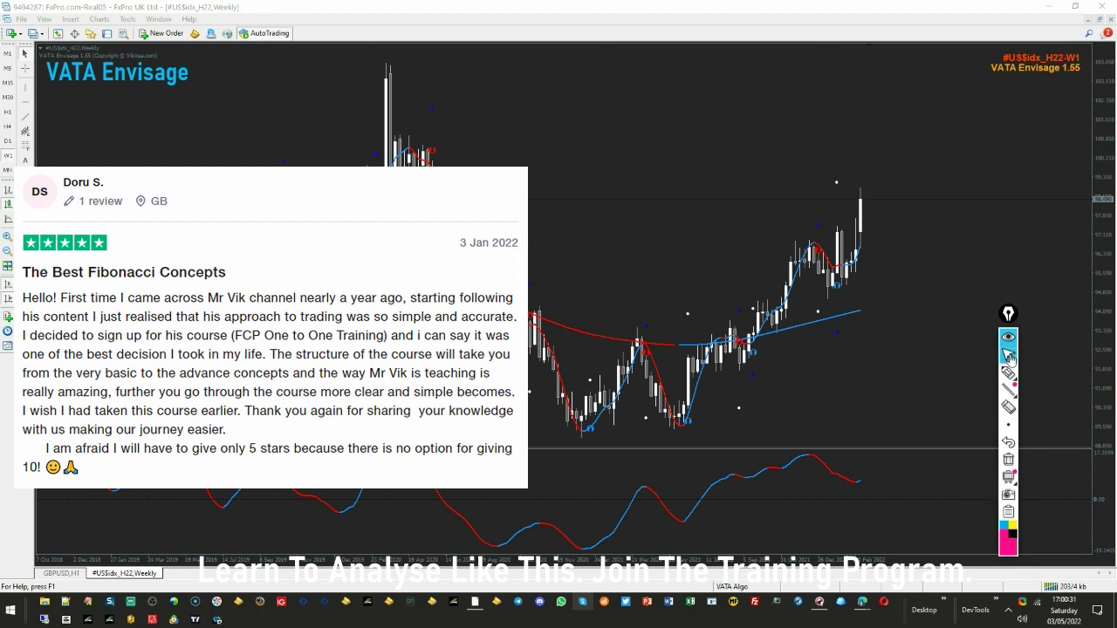
# Circle the short orange level line after the 2020 peak, draw a curve under the price lows up to the recent white dot, and clear the annotations
pyautogui.click(1008, 373)
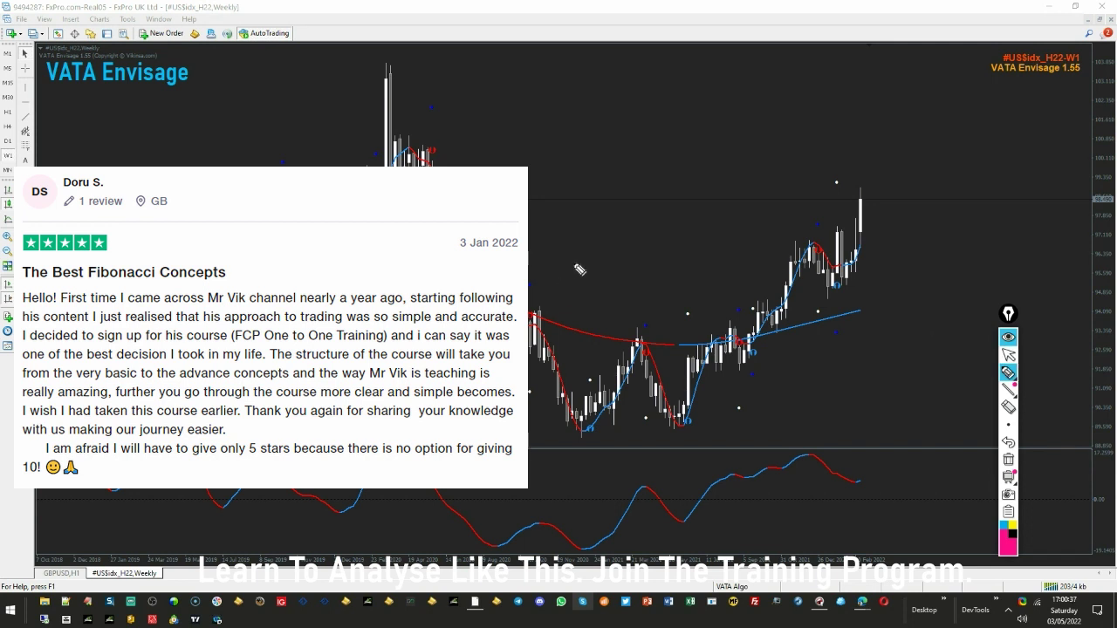
pyautogui.moveTo(467, 225)
pyautogui.mouseDown()
pyautogui.moveTo(520, 341)
pyautogui.moveTo(650, 447)
pyautogui.moveTo(787, 349)
pyautogui.moveTo(846, 190)
pyautogui.mouseUp()
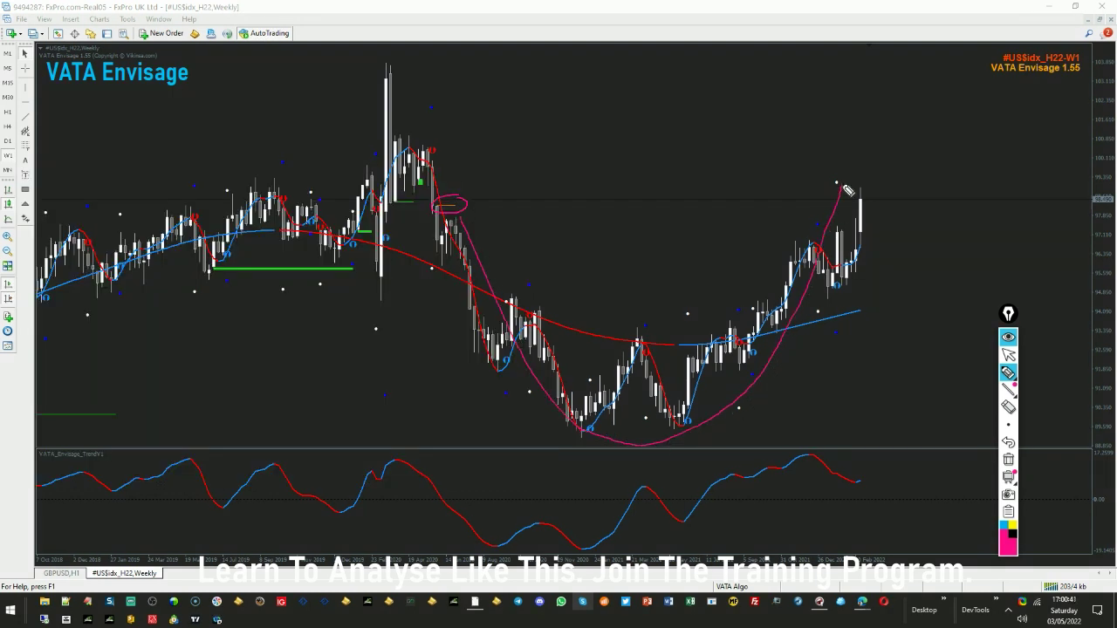
pyautogui.moveTo(465, 210)
pyautogui.mouseDown()
pyautogui.moveTo(436, 213)
pyautogui.moveTo(480, 213)
pyautogui.moveTo(459, 206)
pyautogui.mouseUp()
pyautogui.click(1008, 459)
pyautogui.click(1008, 355)
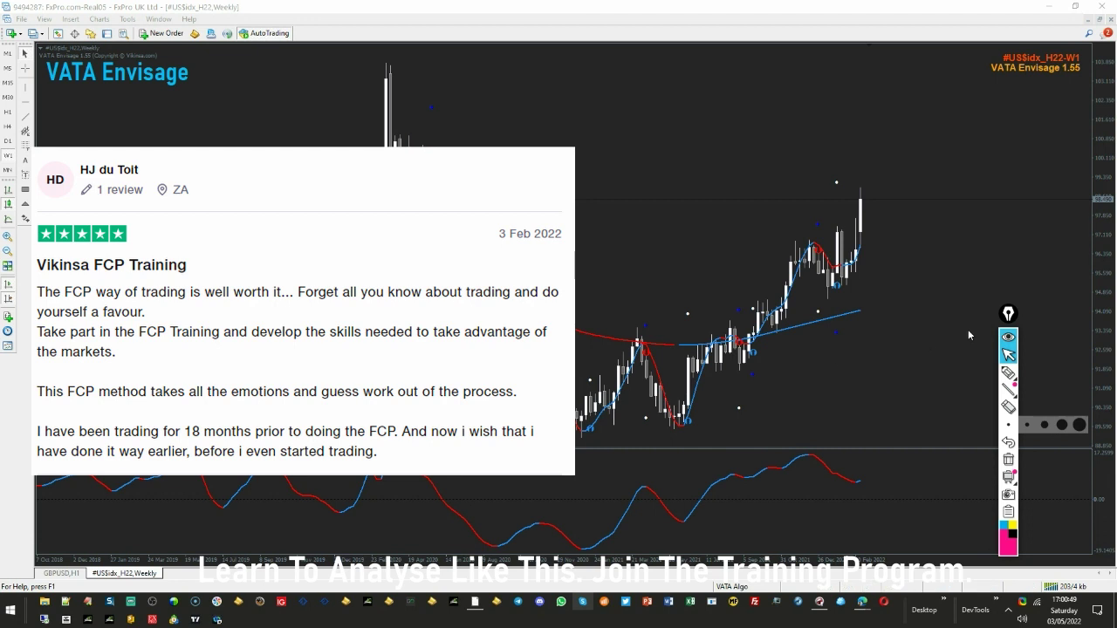
# View the index on the monthly chart and on the daily chart, including with a compressed price scale
pyautogui.click(8, 171)
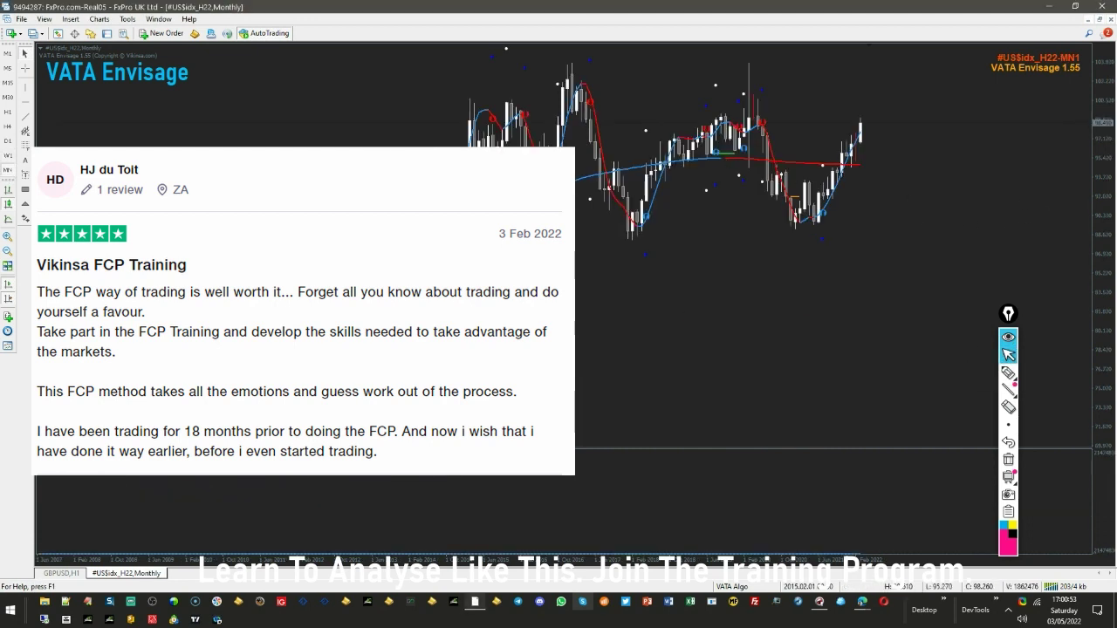
pyautogui.click(8, 140)
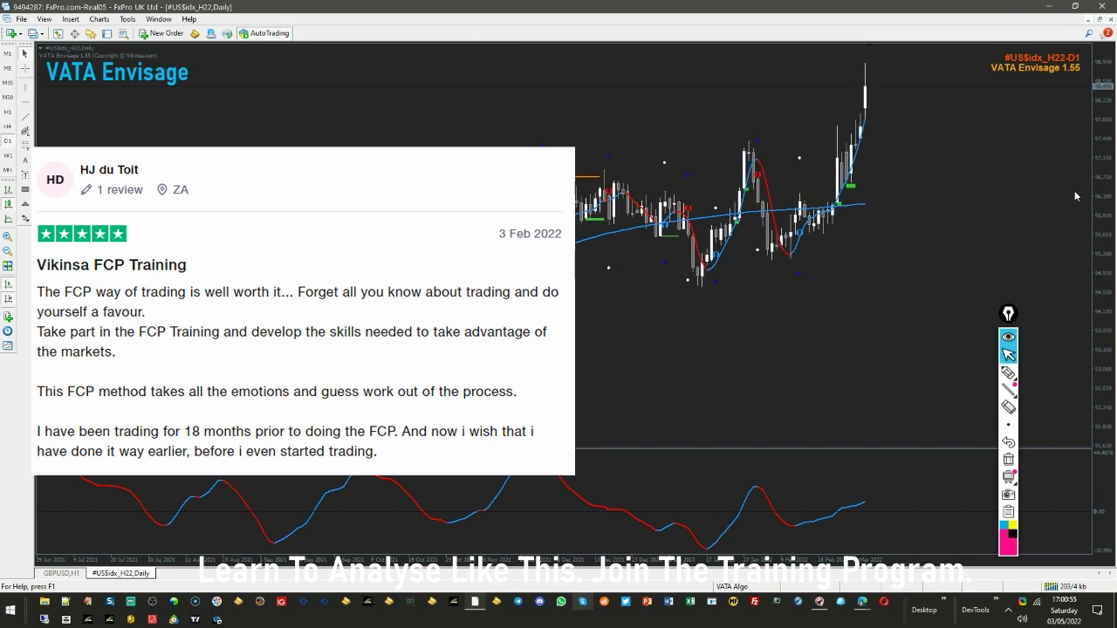
pyautogui.moveTo(1108, 185); pyautogui.dragTo(1108, 229)
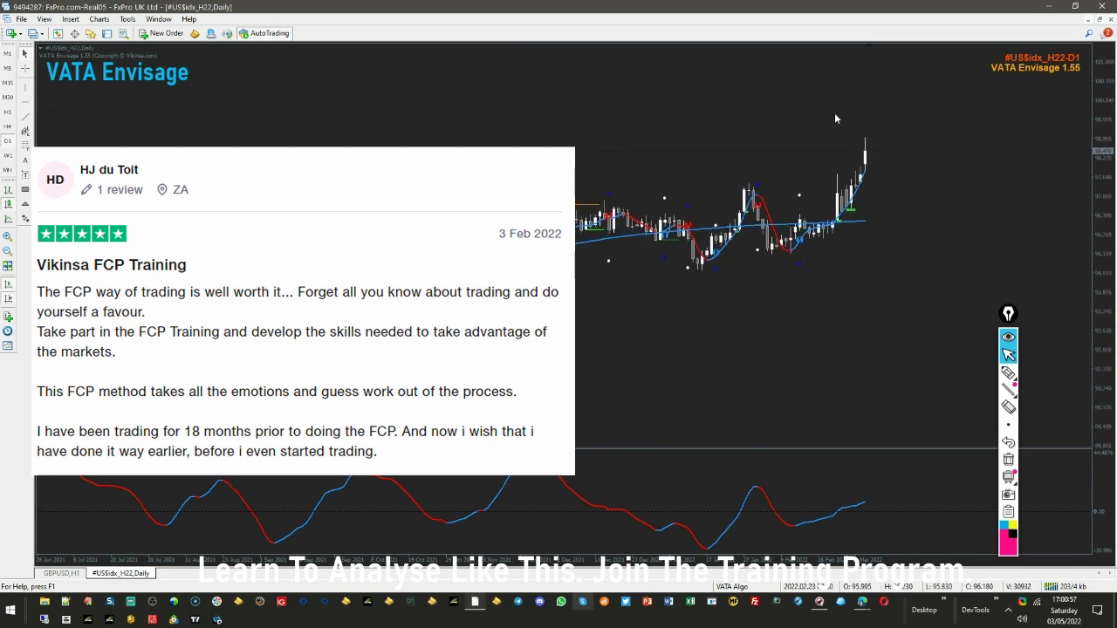
pyautogui.moveTo(1098, 347); pyautogui.dragTo(1101, 175)
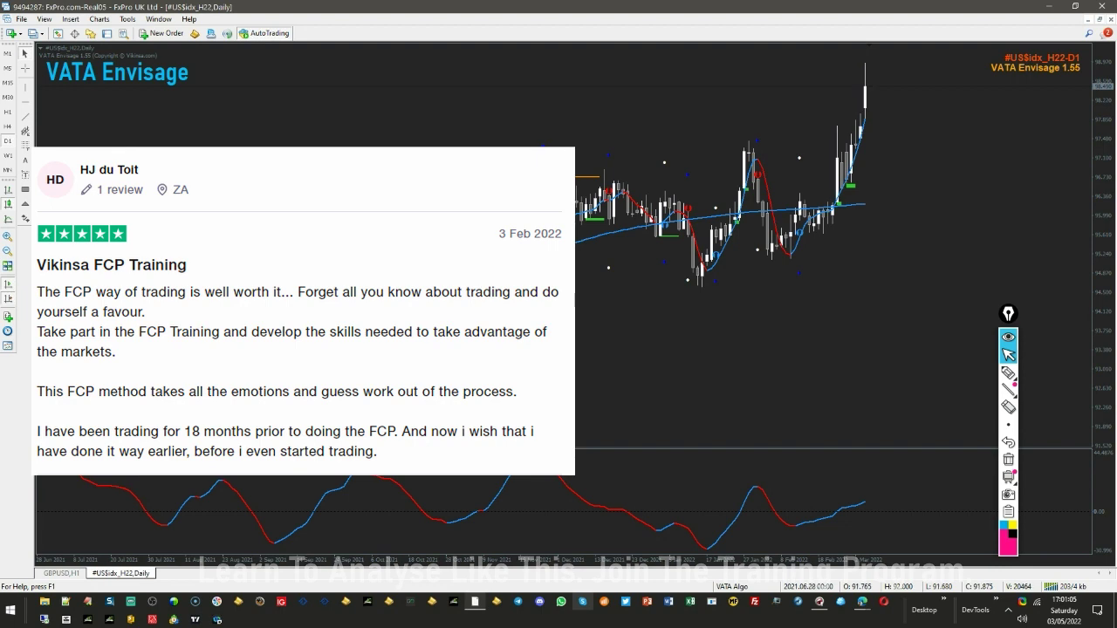
# Switch to the H4 chart, circle the latest green level bar and mark beside the late February one, and clear the annotations
pyautogui.click(8, 127)
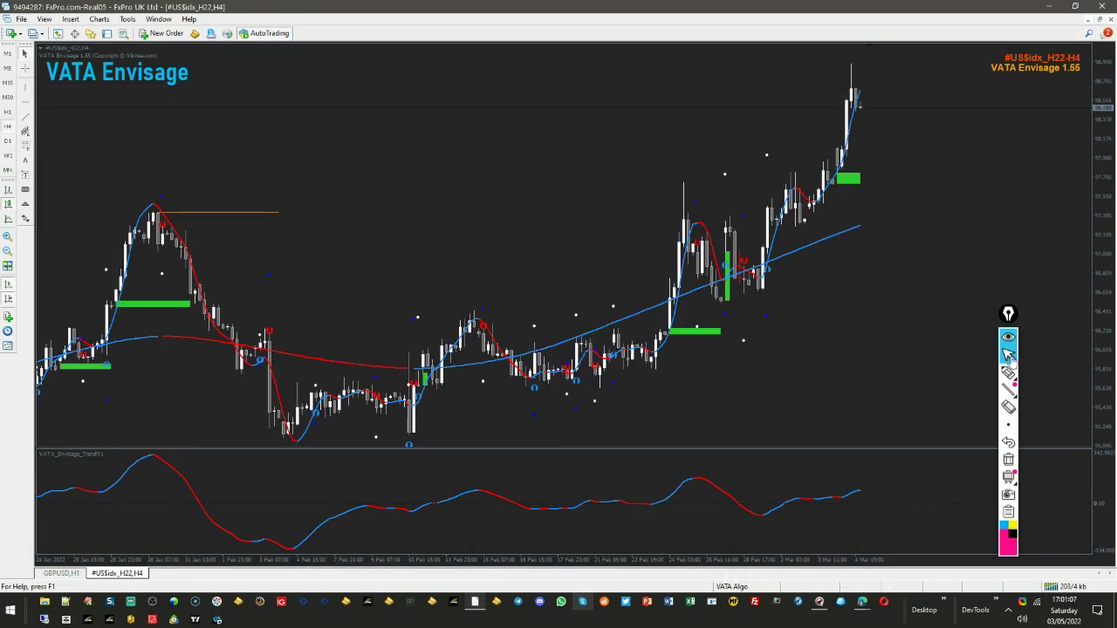
pyautogui.click(1008, 372)
pyautogui.moveTo(851, 166)
pyautogui.mouseDown()
pyautogui.moveTo(872, 175)
pyautogui.moveTo(830, 179)
pyautogui.moveTo(878, 190)
pyautogui.moveTo(849, 168)
pyautogui.mouseUp()
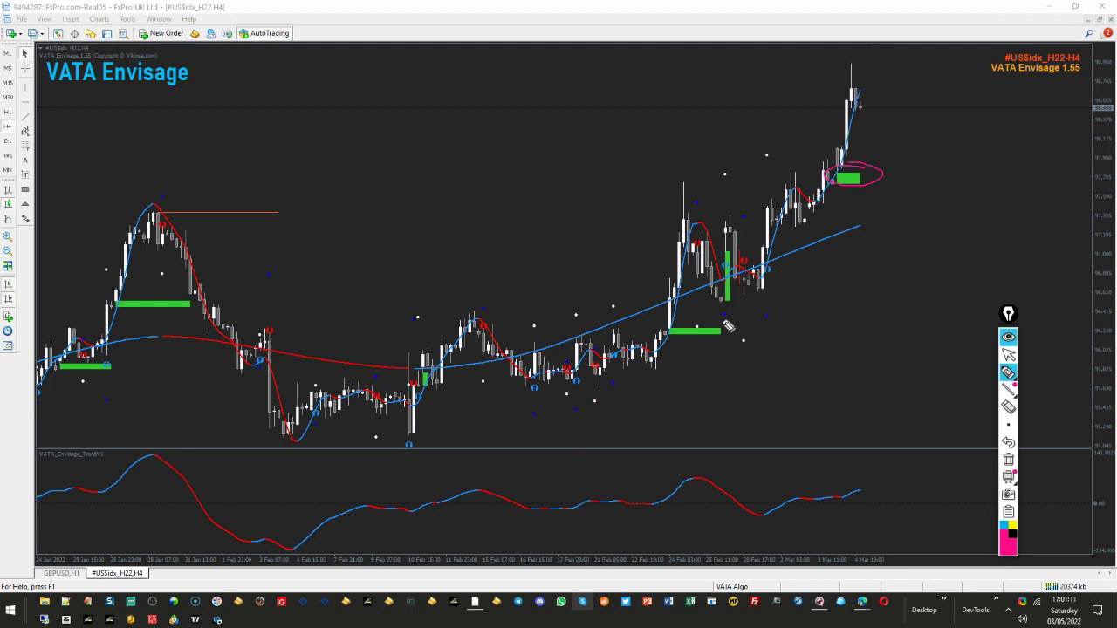
pyautogui.moveTo(740, 328)
pyautogui.mouseDown()
pyautogui.moveTo(663, 335)
pyautogui.moveTo(726, 349)
pyautogui.moveTo(748, 329)
pyautogui.moveTo(709, 314)
pyautogui.mouseUp()
pyautogui.click(1008, 476)
pyautogui.click(1008, 353)
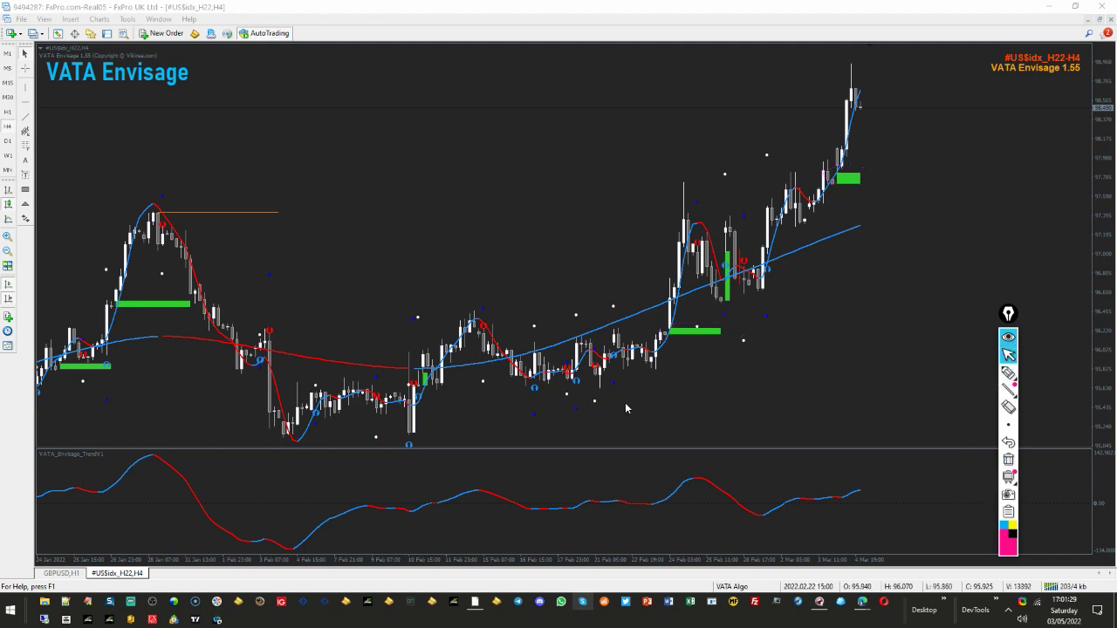
pyautogui.scroll(-10, 728, 359)
pyautogui.moveTo(728, 360); pyautogui.dragTo(716, 336)
pyautogui.click(1007, 373)
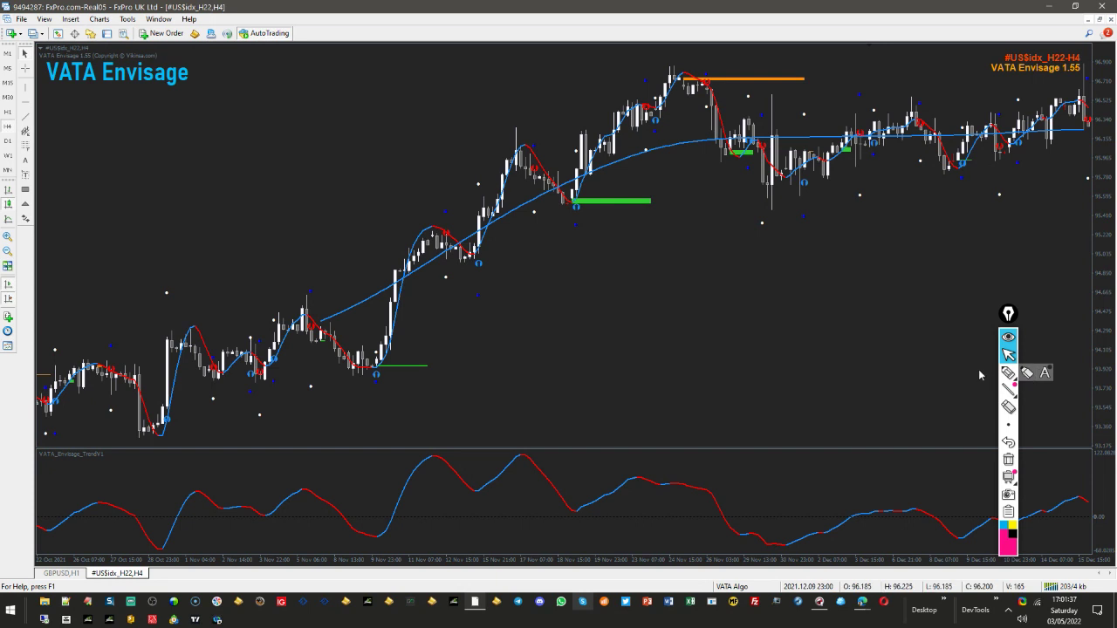
pyautogui.click(430, 367)
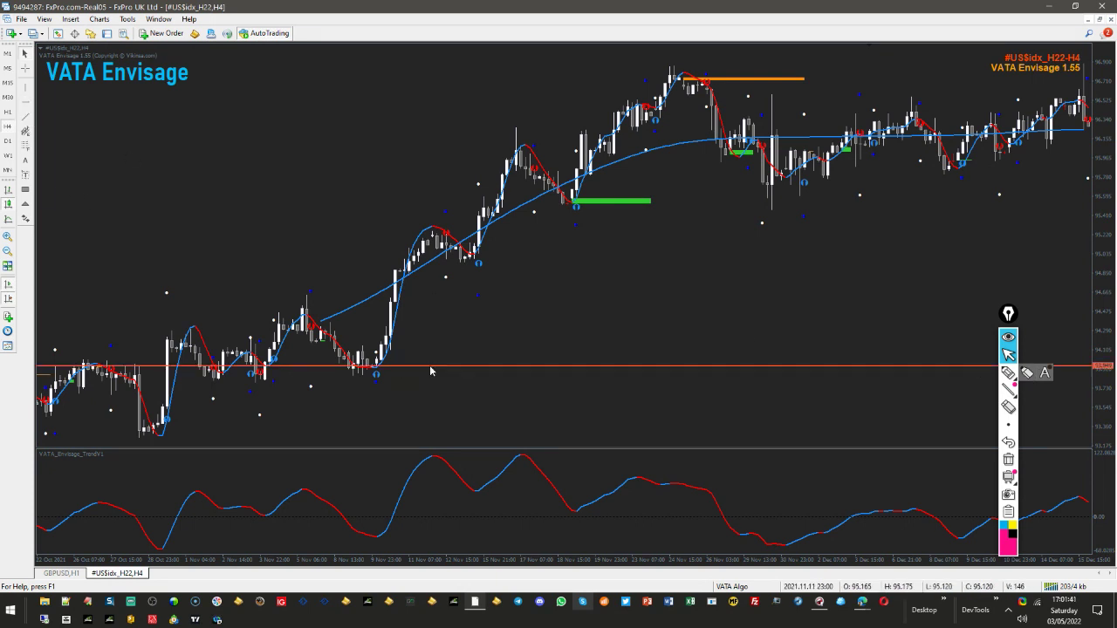
pyautogui.rightClick(430, 369)
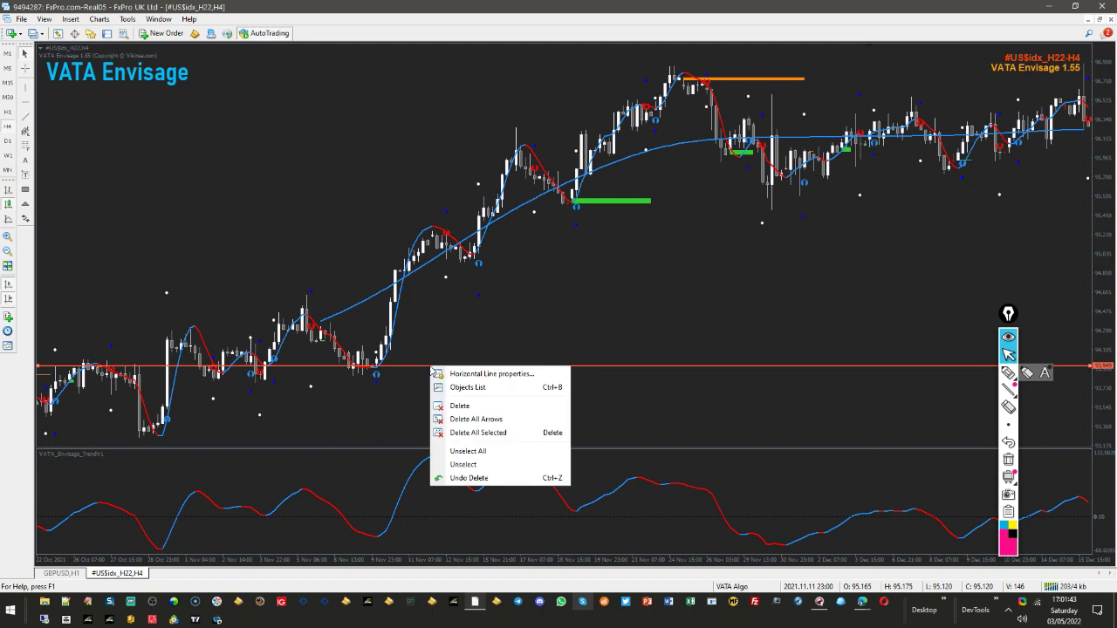
pyautogui.click(454, 407)
# Place a horizontal line across the H4 chart near the early September 2021 lows
pyautogui.moveTo(364, 404); pyautogui.dragTo(946, 307)
pyautogui.moveTo(610, 367); pyautogui.dragTo(1051, 420)
pyautogui.click(29, 113)
pyautogui.click(661, 401)
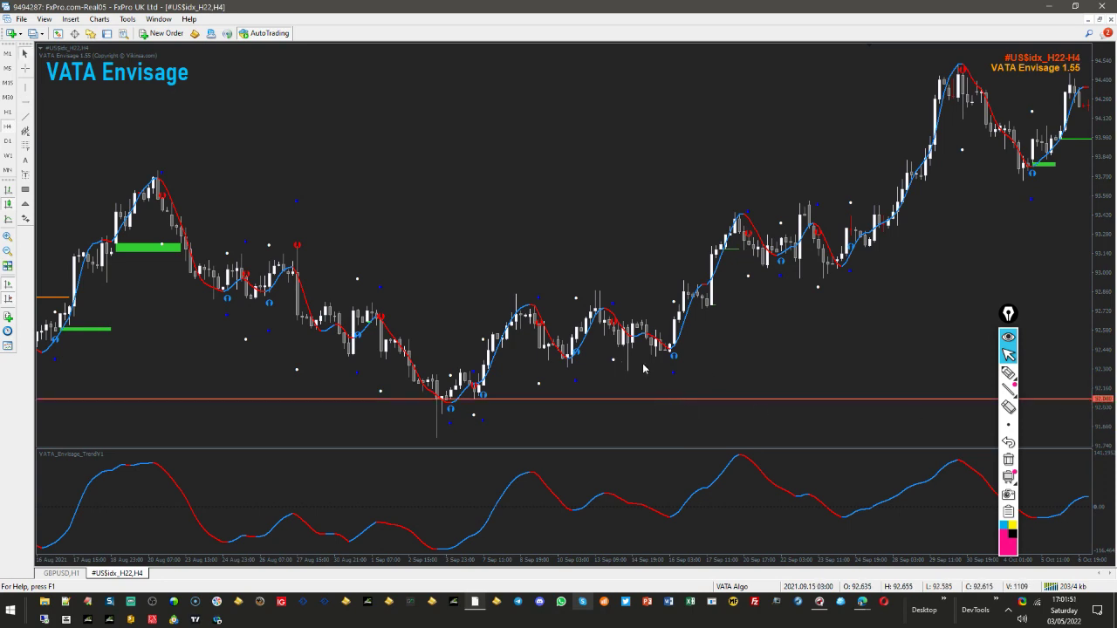
# Place another horizontal line along the thin green level that starts at the 9 November 2021 low
pyautogui.scroll(10, 541, 345)
pyautogui.scroll(10, 528, 332)
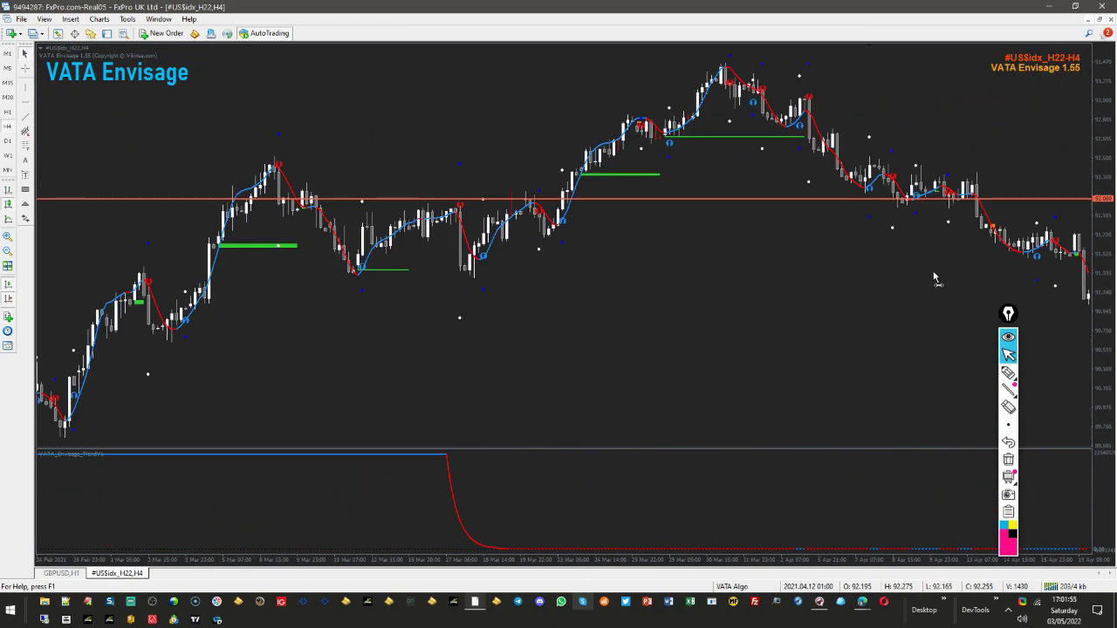
pyautogui.scroll(-6, 311, 346)
pyautogui.scroll(-10, 294, 328)
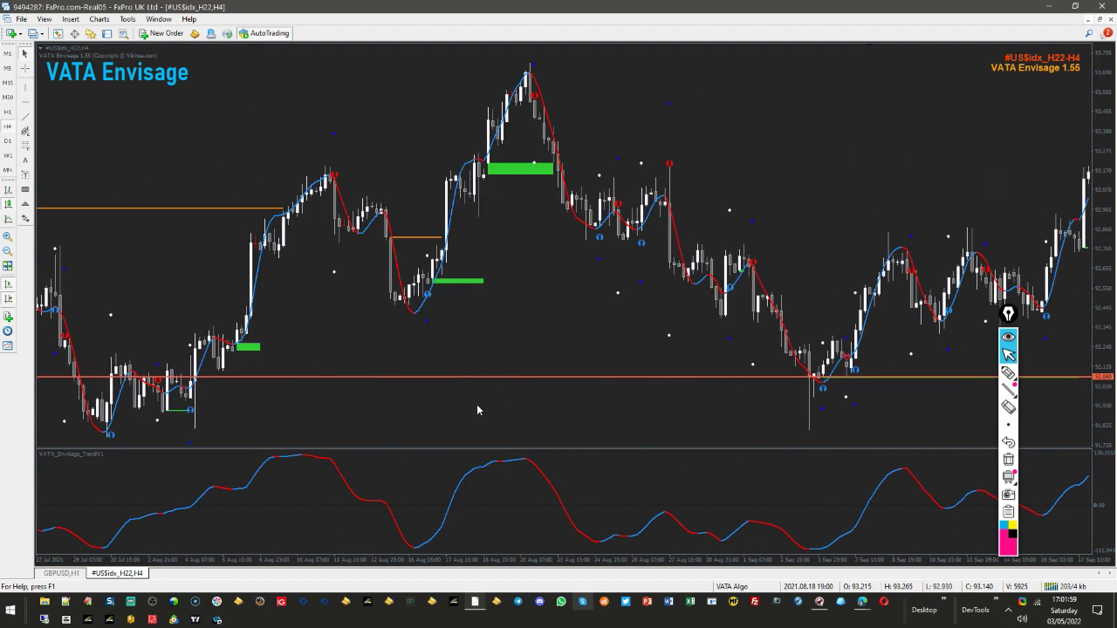
pyautogui.scroll(-5, 508, 404)
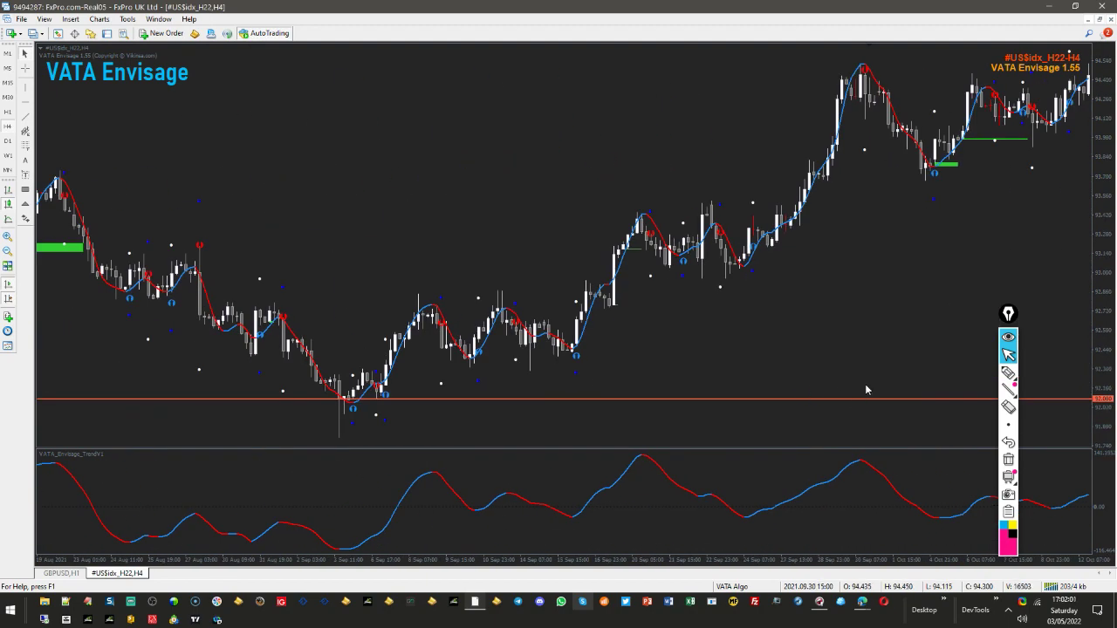
pyautogui.scroll(-8, 771, 418)
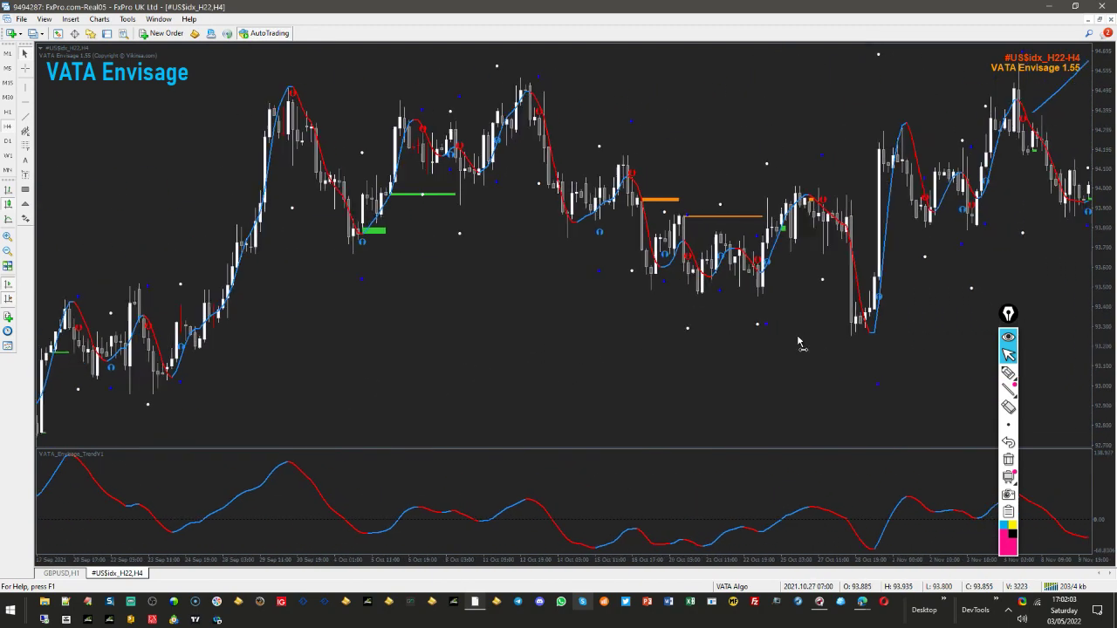
pyautogui.scroll(-8, 853, 359)
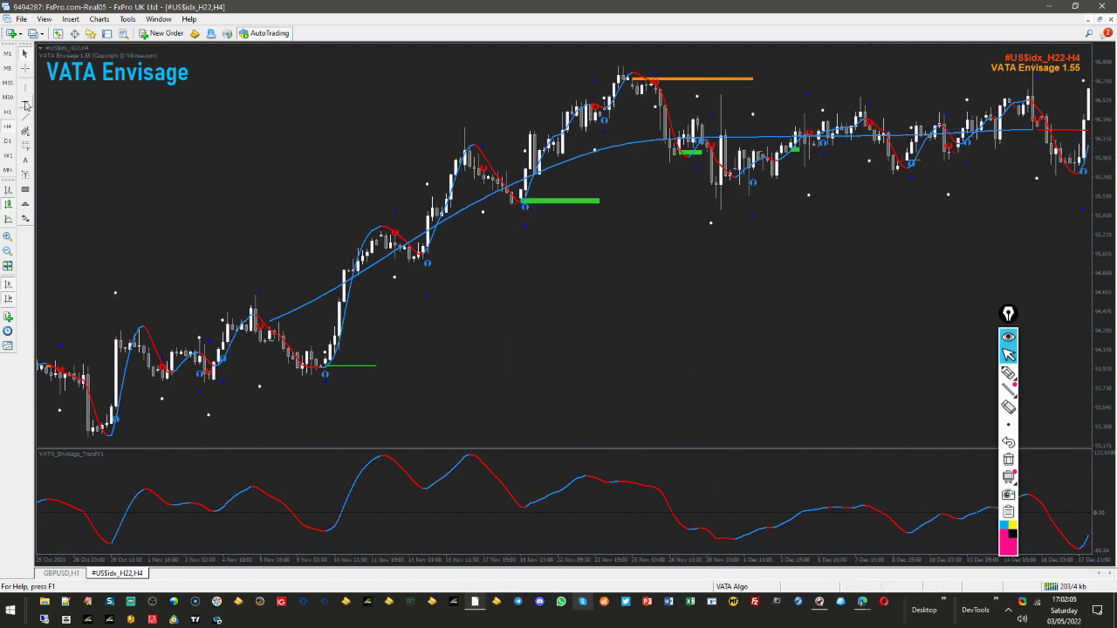
pyautogui.click(378, 368)
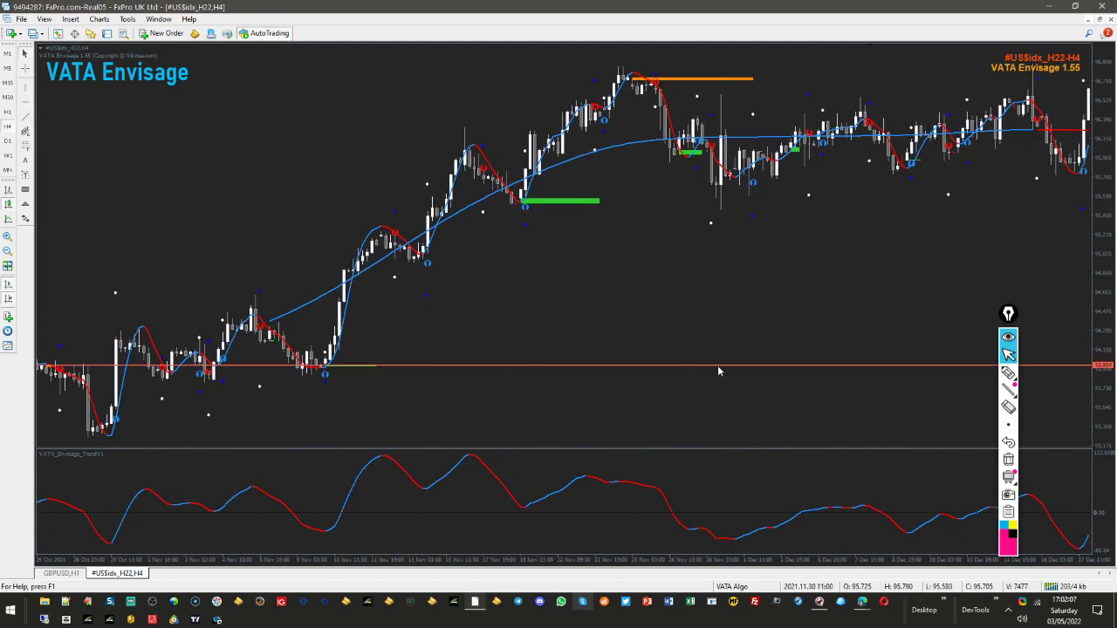
# Switch to the weekly chart, circle the latest turn of the VATA_Envisage_Trend line, and clear the annotation
pyautogui.scroll(-10, 793, 301)
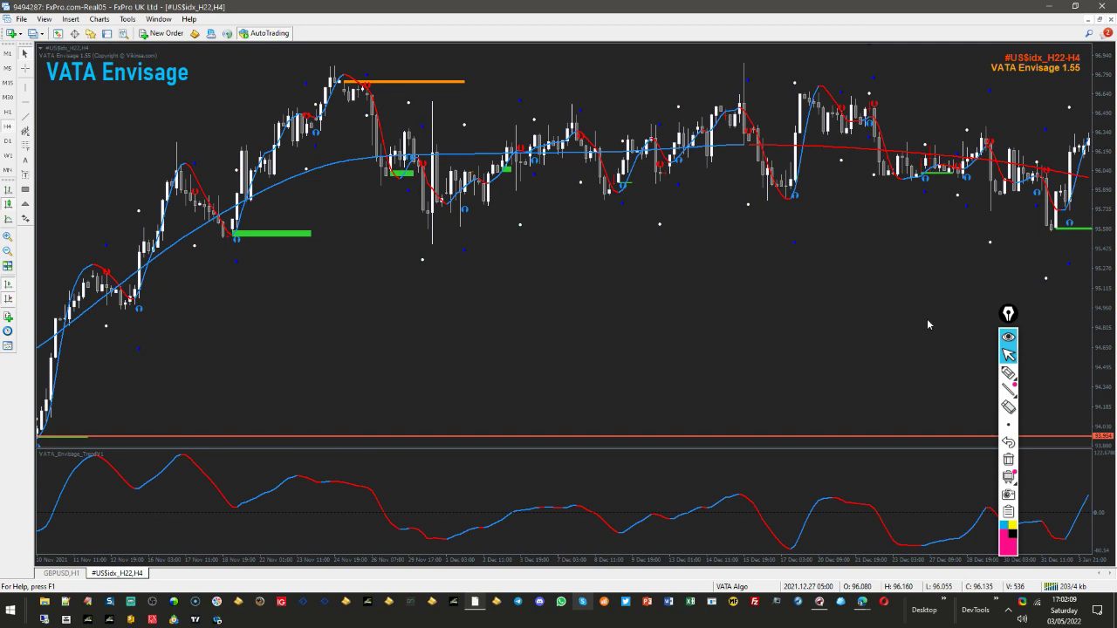
pyautogui.scroll(-10, 743, 336)
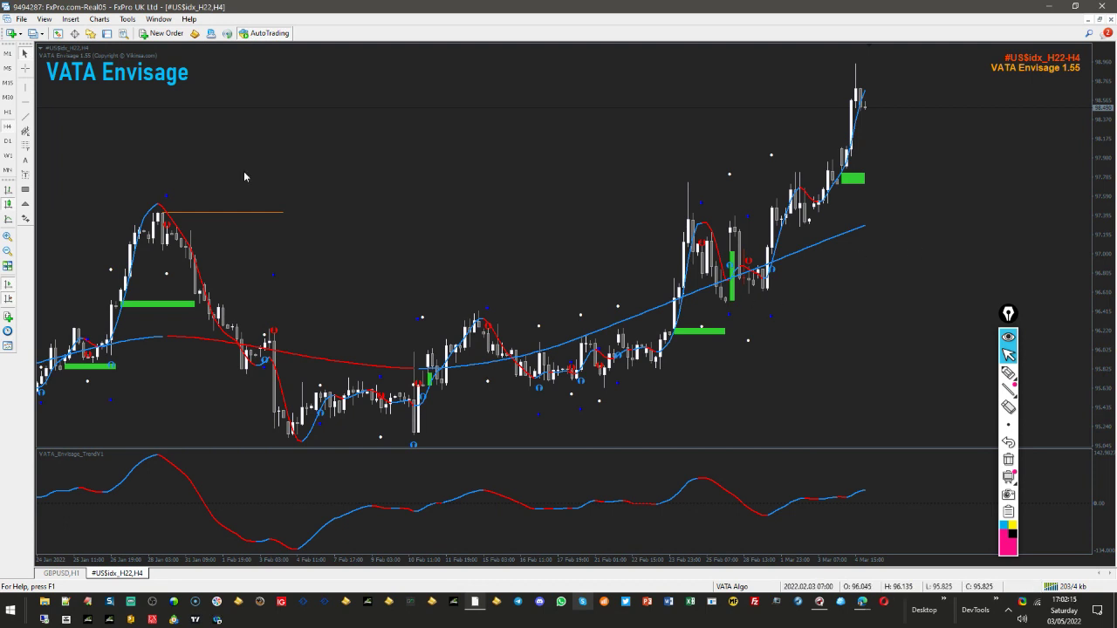
pyautogui.click(8, 156)
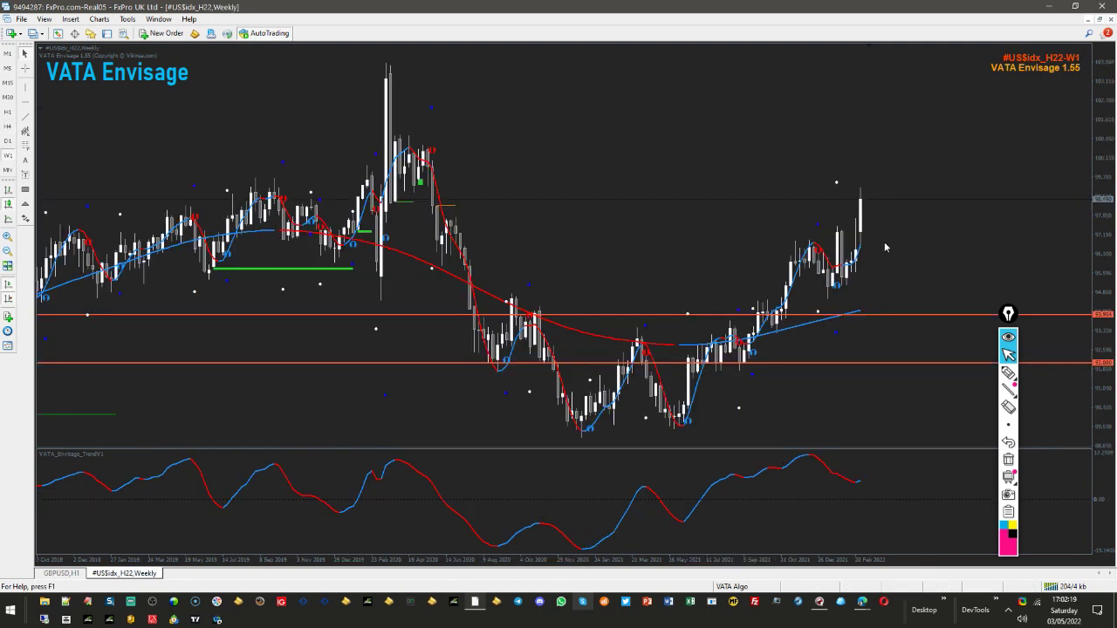
pyautogui.click(1007, 373)
pyautogui.moveTo(871, 477)
pyautogui.mouseDown()
pyautogui.moveTo(858, 490)
pyautogui.moveTo(869, 475)
pyautogui.mouseUp()
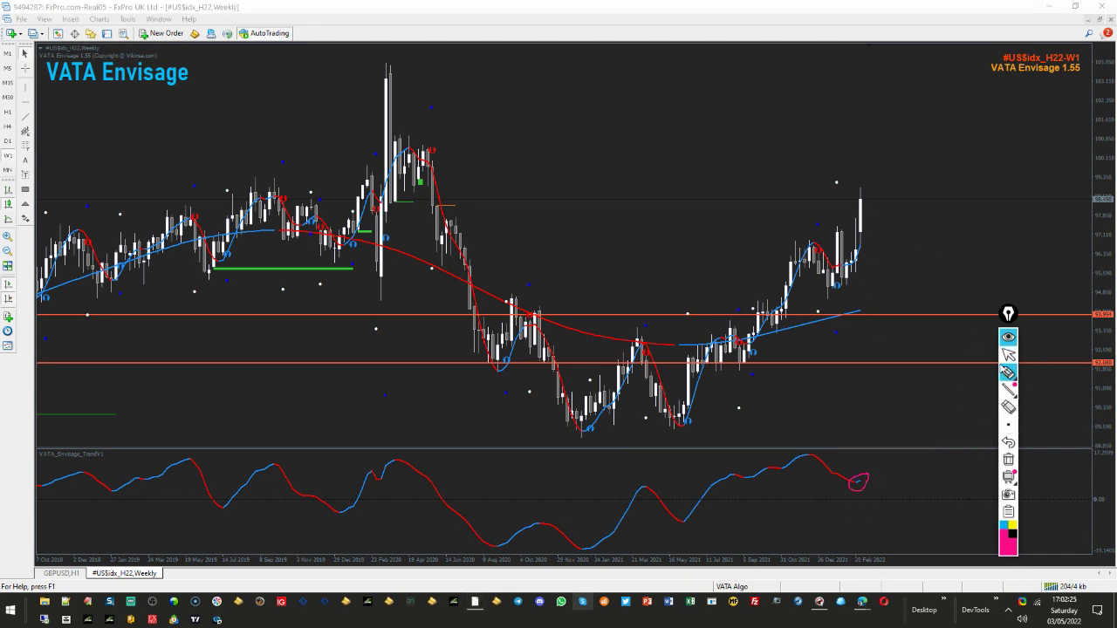
pyautogui.click(1008, 459)
pyautogui.click(1008, 356)
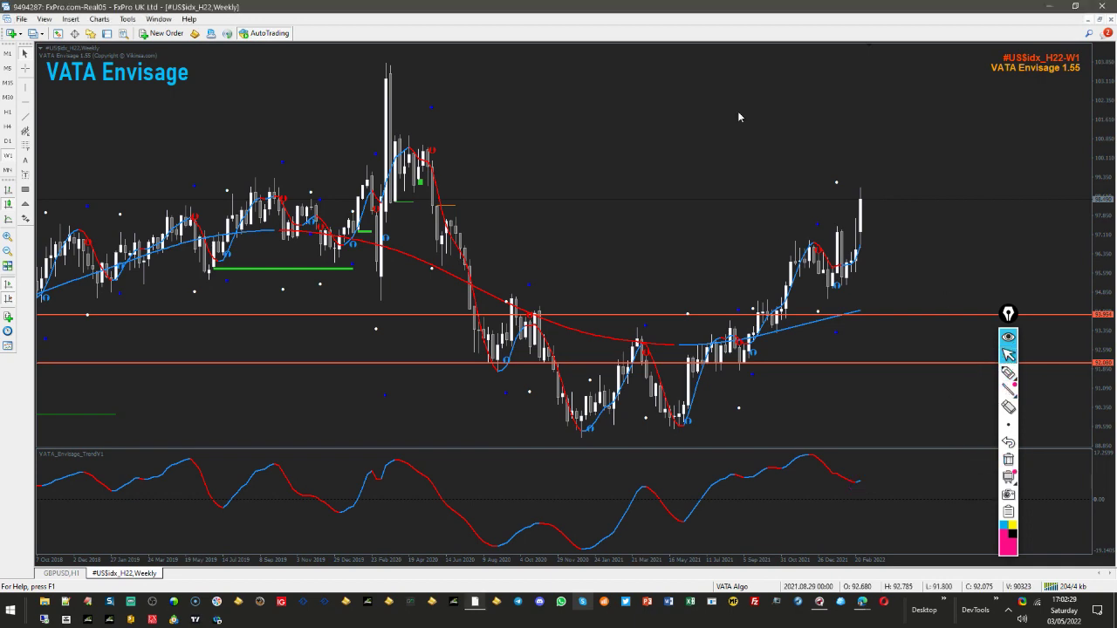
# Load EURUSD from the Market Watch symbols into the weekly chart and hide the symbol list
pyautogui.hotkey('ctrl', 'm')
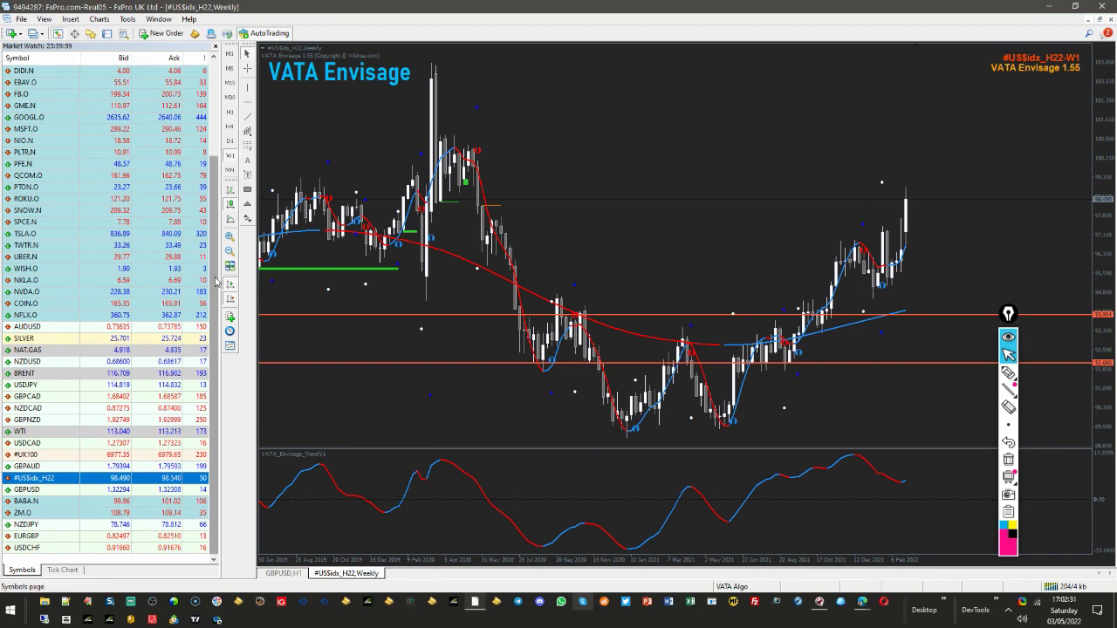
pyautogui.scroll(4, 209, 179)
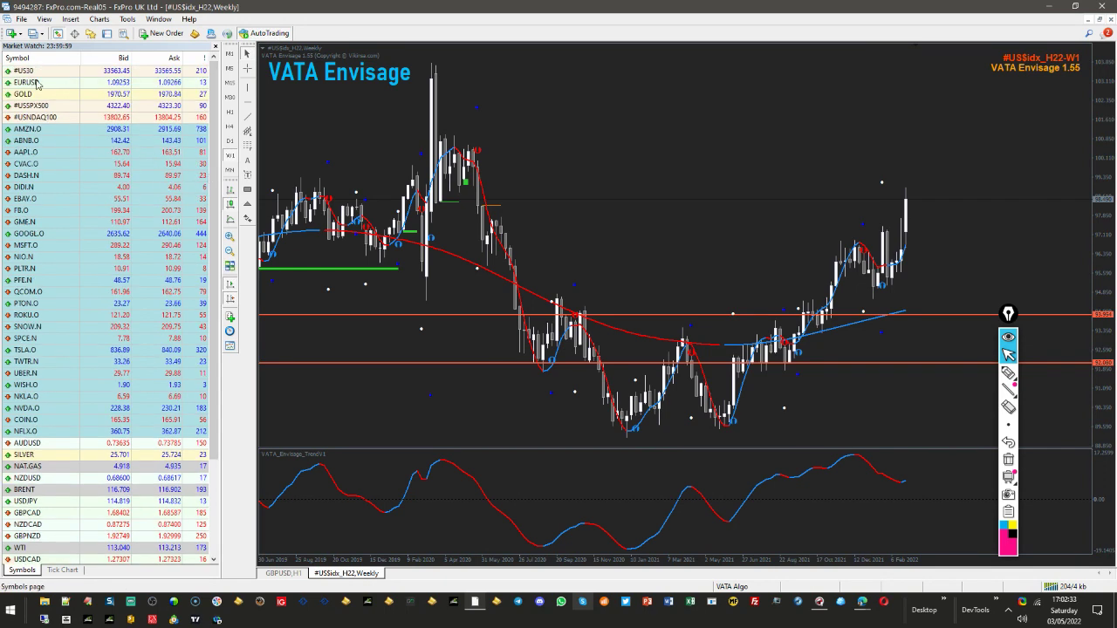
pyautogui.moveTo(37, 83); pyautogui.dragTo(548, 112)
pyautogui.click(215, 45)
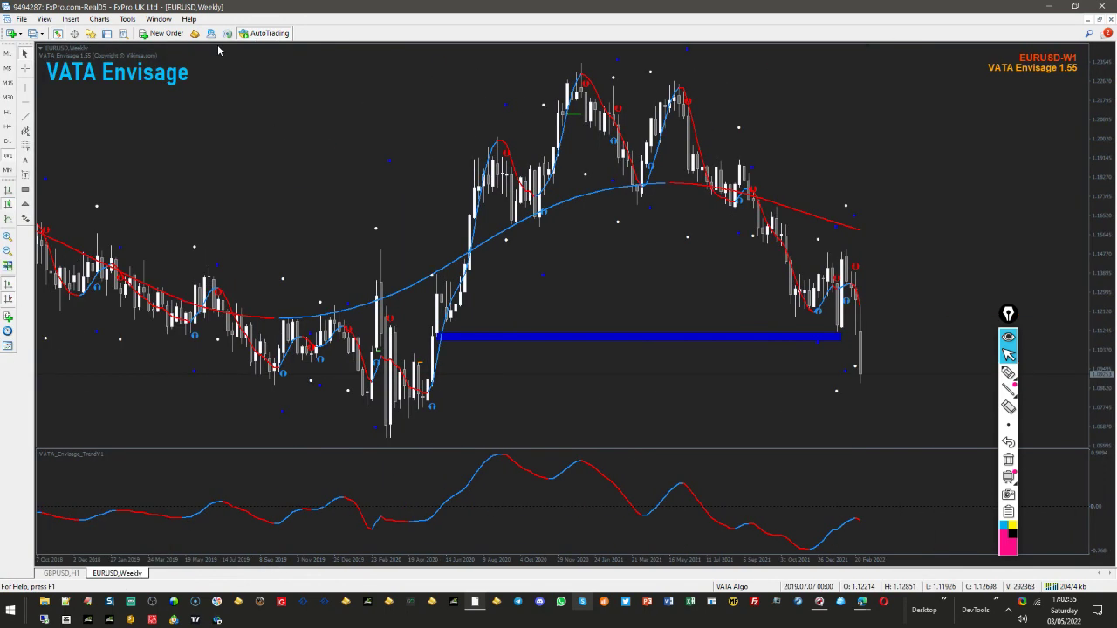
# Outline the blue level bar, trace the latest drop and an arc over the 2020-2021 peaks, and clear the annotations
pyautogui.click(1008, 374)
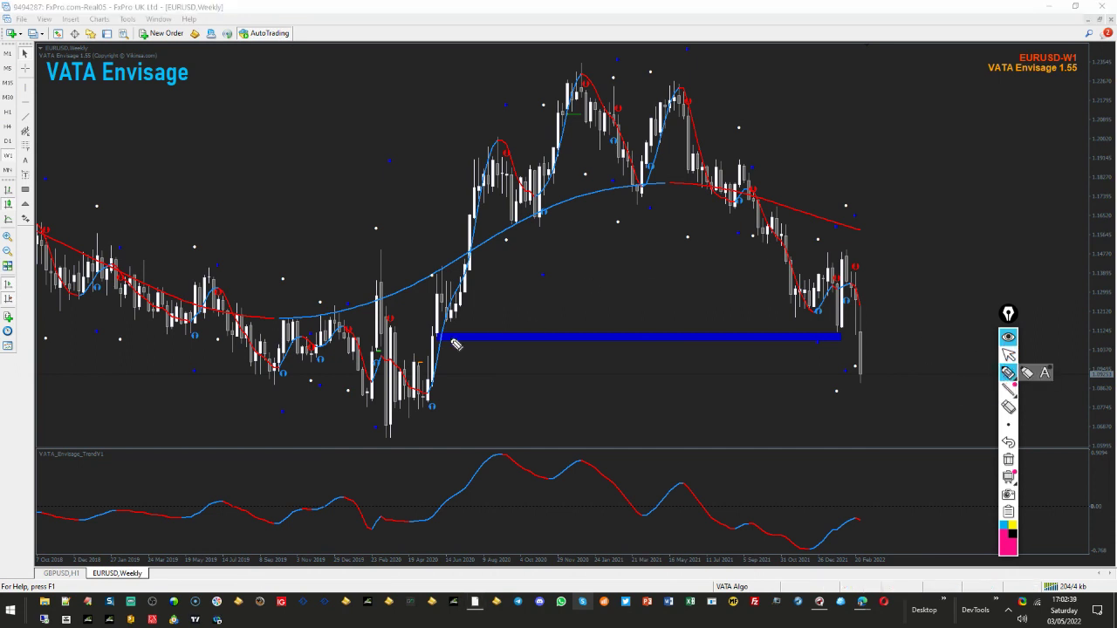
pyautogui.moveTo(436, 336)
pyautogui.mouseDown()
pyautogui.moveTo(830, 351)
pyautogui.moveTo(851, 342)
pyautogui.moveTo(438, 335)
pyautogui.mouseUp()
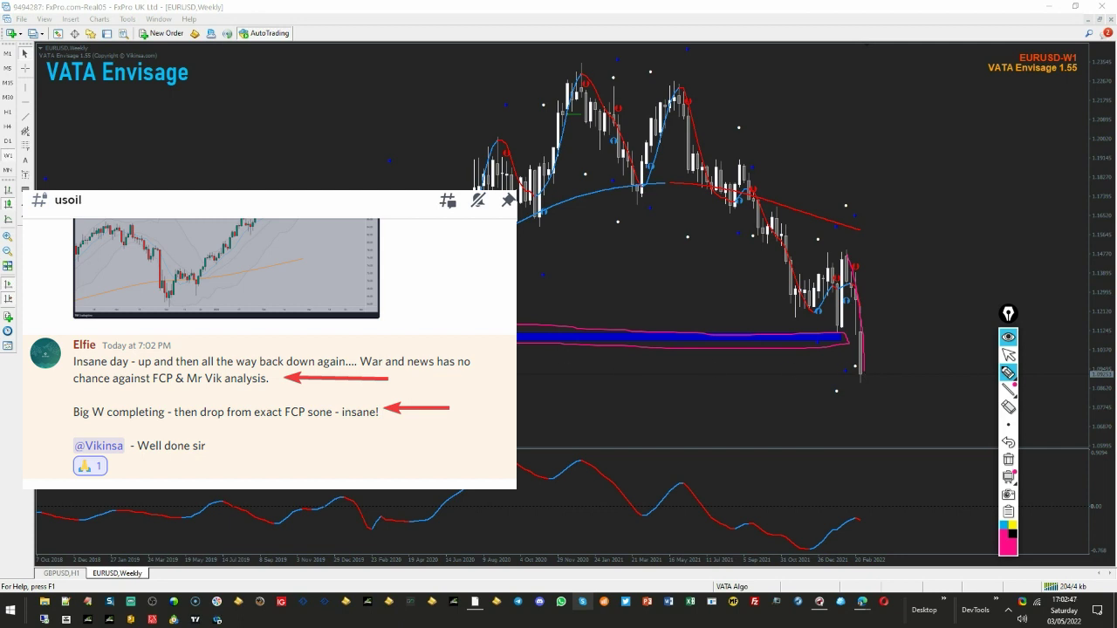
pyautogui.moveTo(520, 203)
pyautogui.mouseDown()
pyautogui.moveTo(562, 103)
pyautogui.moveTo(711, 100)
pyautogui.moveTo(826, 357)
pyautogui.moveTo(839, 333)
pyautogui.moveTo(841, 346)
pyautogui.moveTo(827, 345)
pyautogui.moveTo(850, 347)
pyautogui.mouseUp()
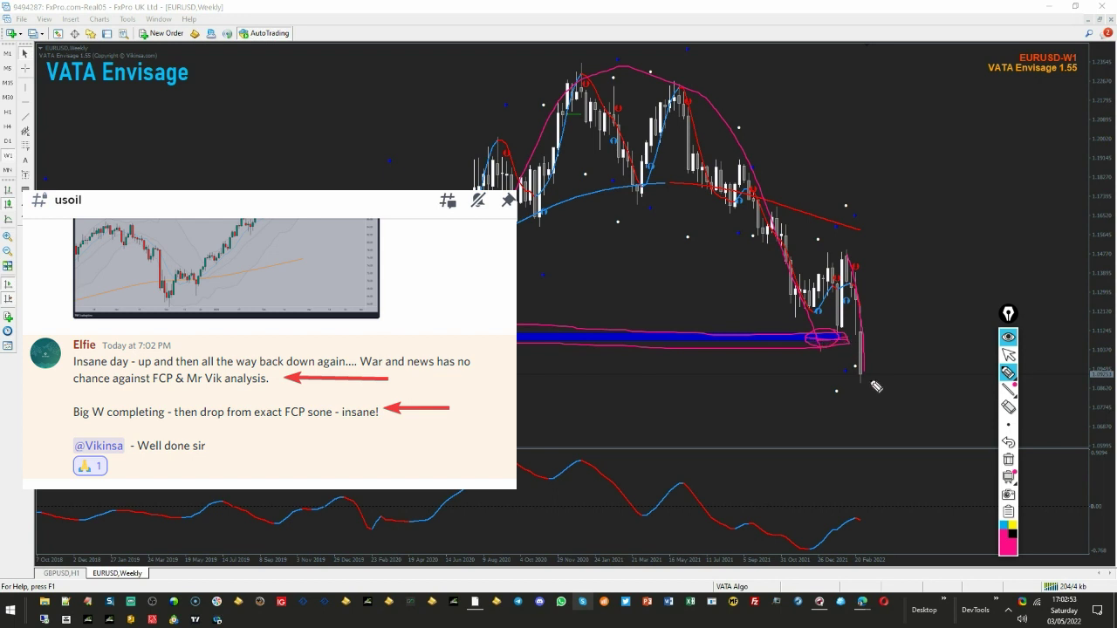
pyautogui.click(1015, 453)
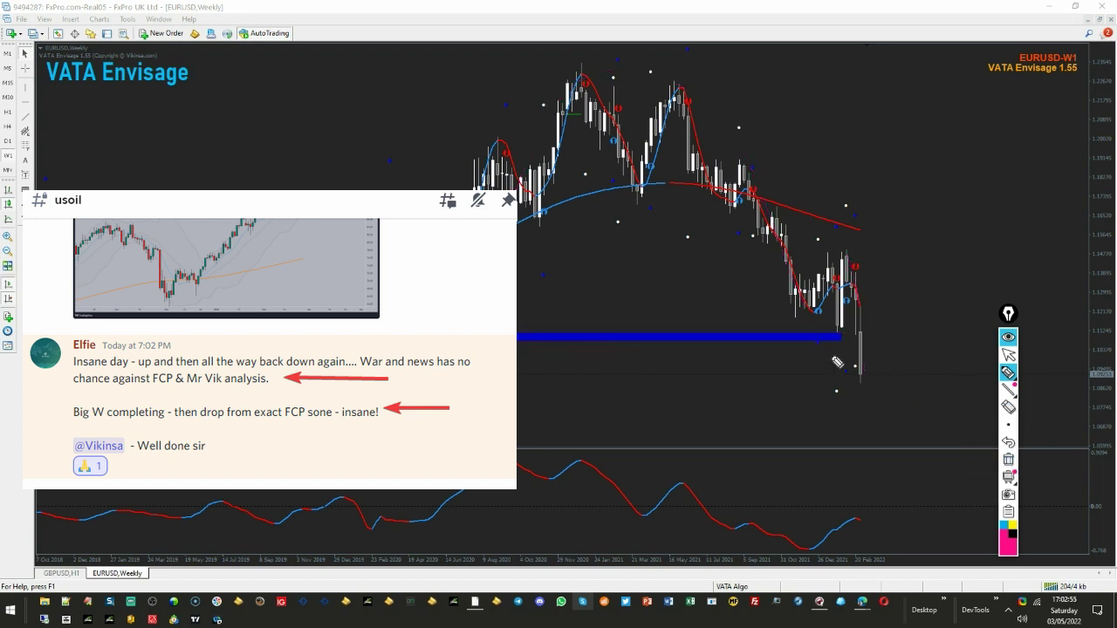
# Circle the two white dots beneath the recent lows and the end of the previous candle, and sketch a rebound from the latest low
pyautogui.moveTo(852, 373)
pyautogui.mouseDown()
pyautogui.moveTo(874, 375)
pyautogui.moveTo(839, 403)
pyautogui.moveTo(860, 385)
pyautogui.moveTo(835, 384)
pyautogui.moveTo(870, 398)
pyautogui.moveTo(882, 344)
pyautogui.mouseUp()
pyautogui.moveTo(862, 302)
pyautogui.mouseDown()
pyautogui.moveTo(854, 314)
pyautogui.moveTo(872, 309)
pyautogui.moveTo(864, 295)
pyautogui.mouseUp()
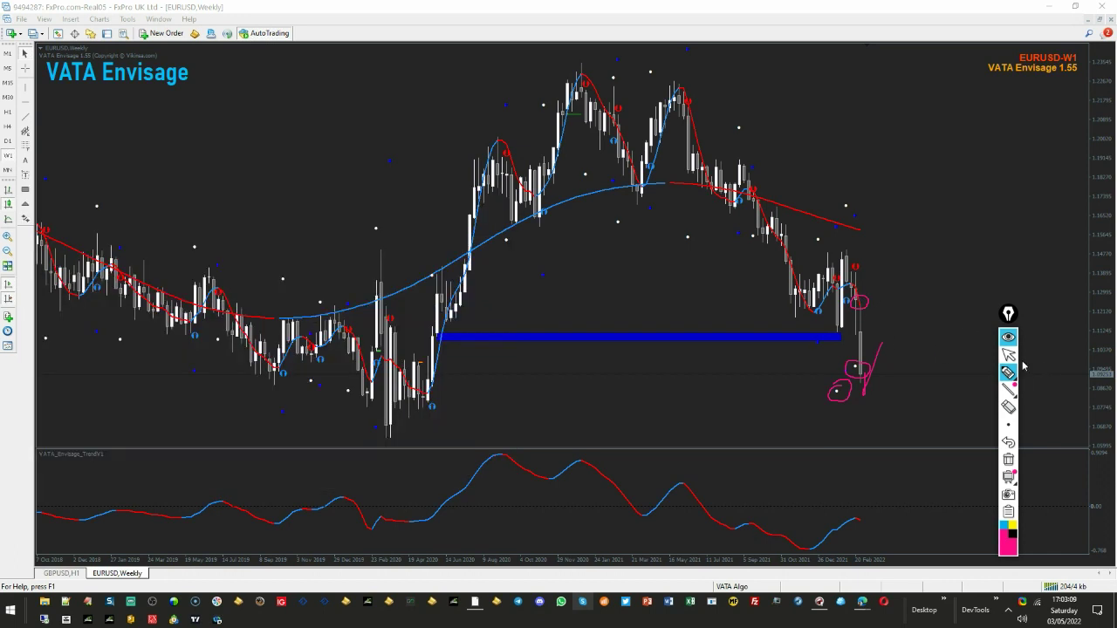
pyautogui.click(1009, 354)
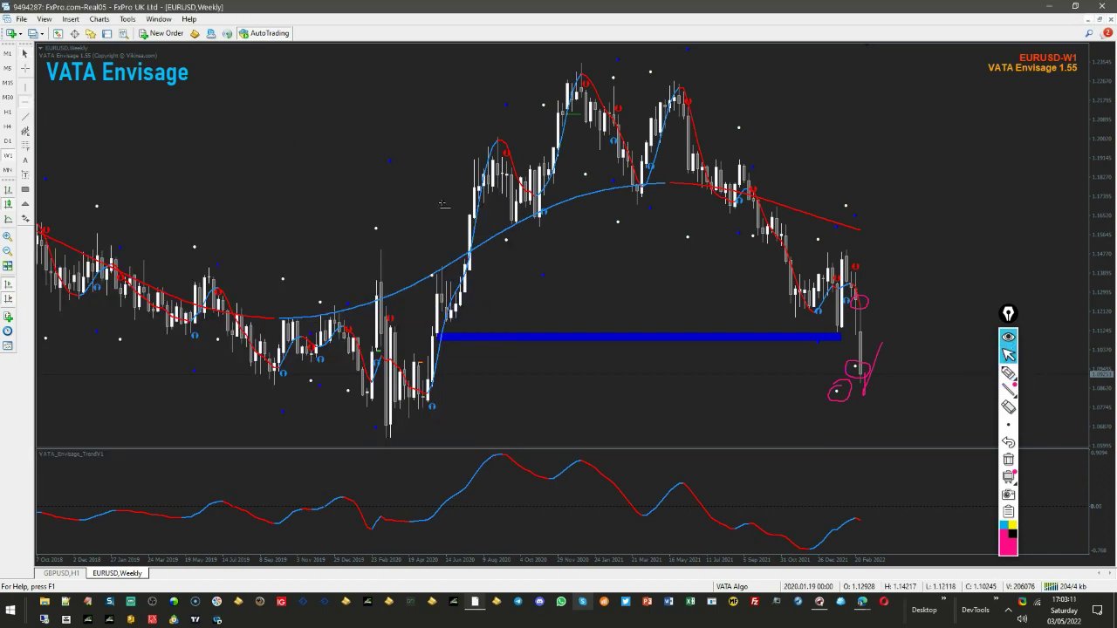
# Place a horizontal line at the circled previous candle, shift it slightly lower, and clear the freehand annotations
pyautogui.click(872, 302)
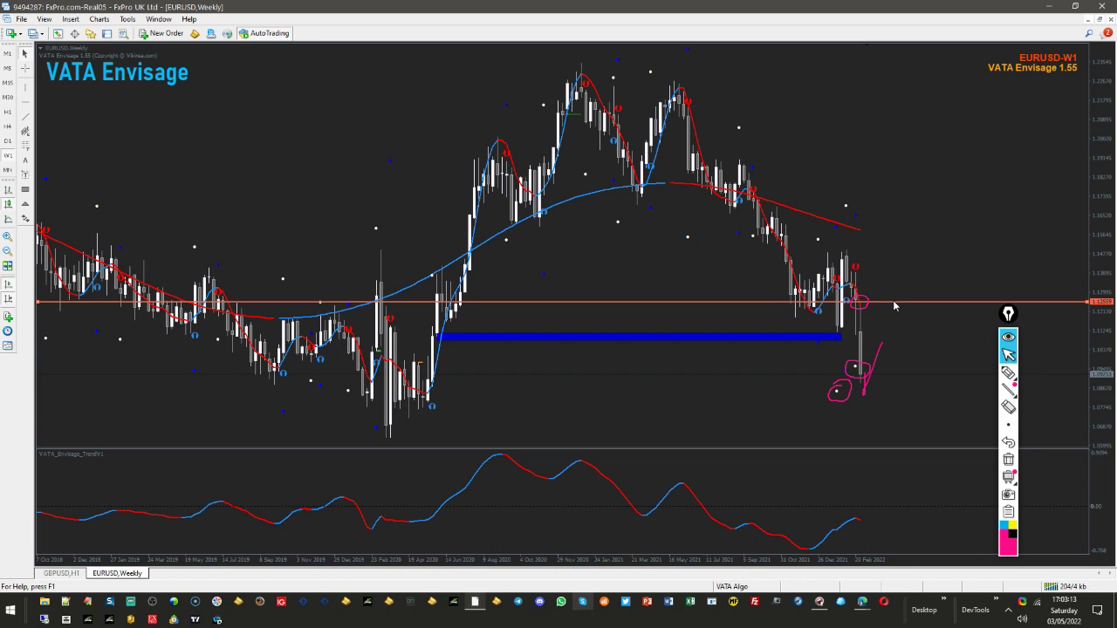
pyautogui.moveTo(896, 306); pyautogui.dragTo(888, 309)
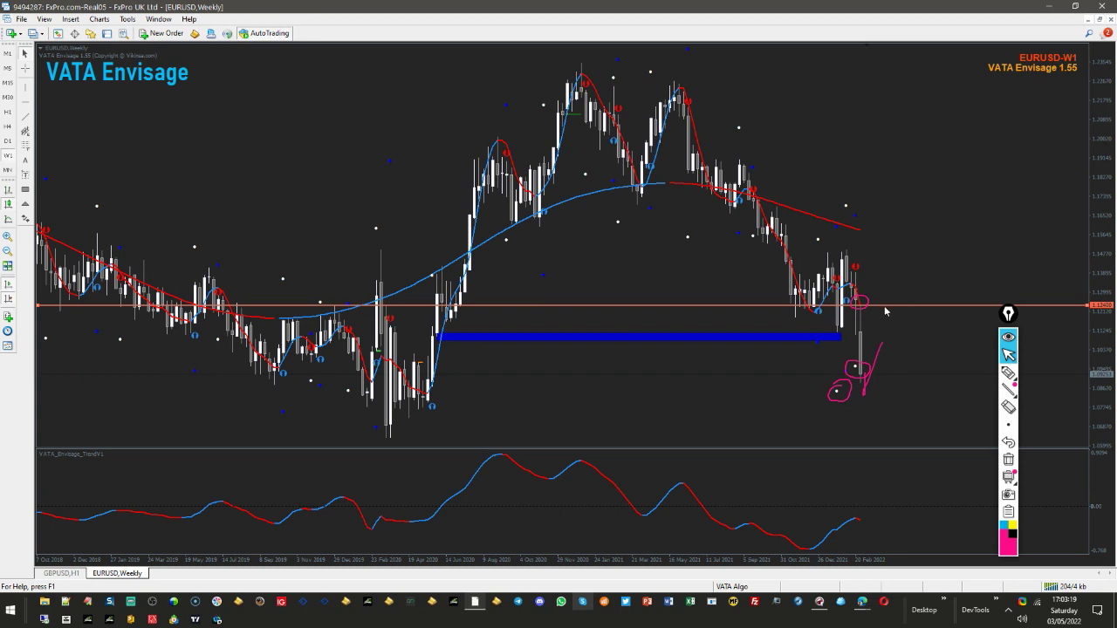
pyautogui.click(1008, 459)
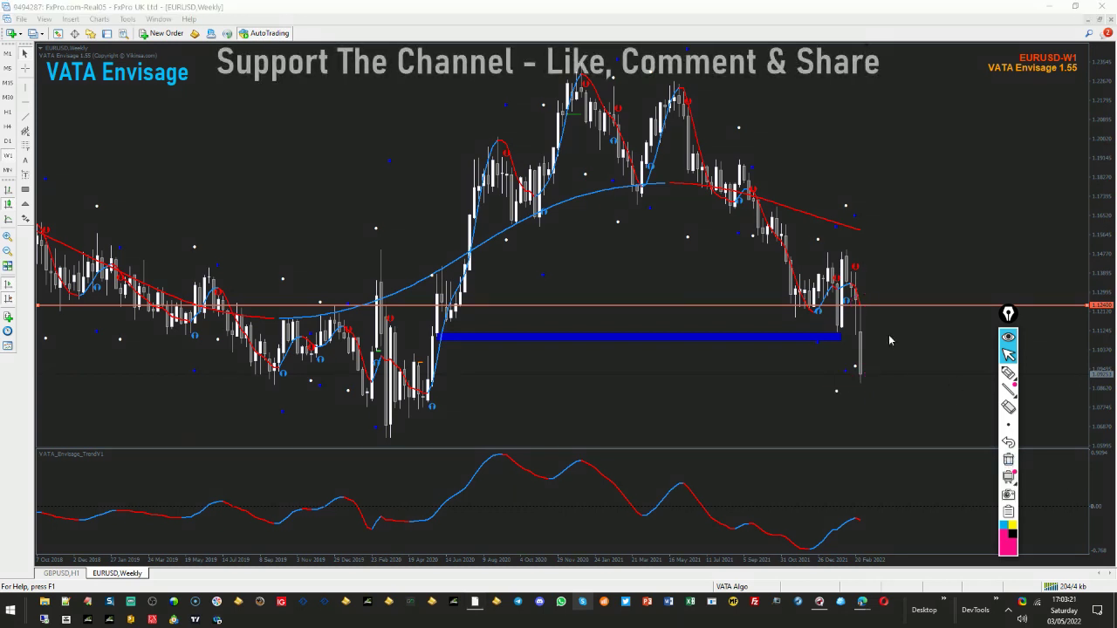
# Trace the 2020-2022 double top, circle the white dots beneath the recent and 2020 lows, and sketch a possible rebound and further drop
pyautogui.moveTo(1106, 173); pyautogui.dragTo(1080, 328)
pyautogui.click(1008, 372)
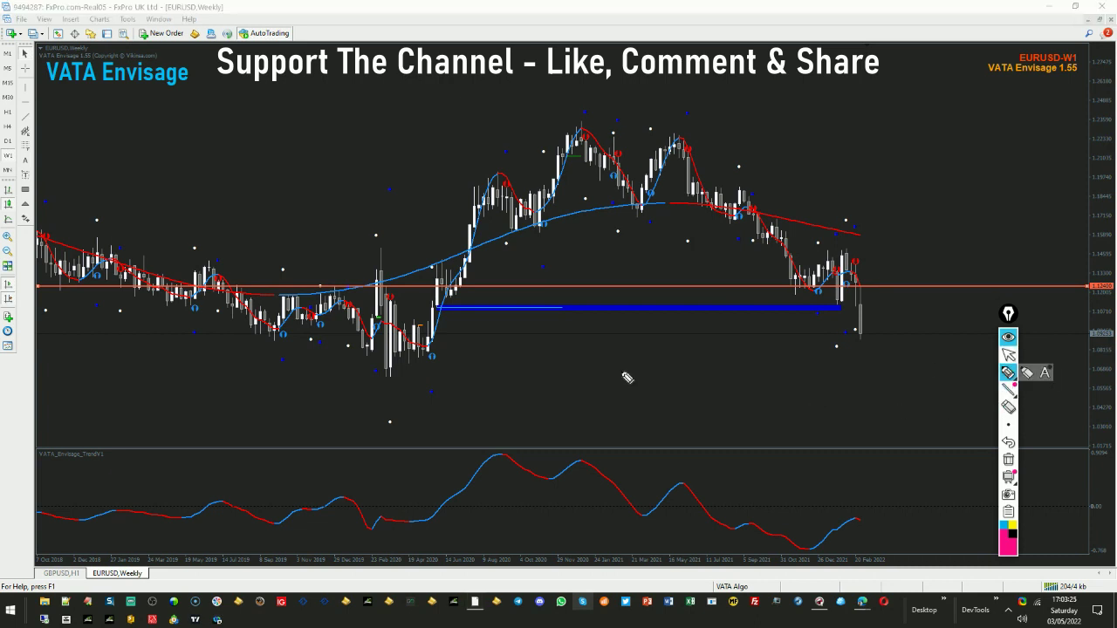
pyautogui.moveTo(400, 375)
pyautogui.mouseDown()
pyautogui.moveTo(583, 116)
pyautogui.moveTo(636, 204)
pyautogui.moveTo(693, 131)
pyautogui.moveTo(803, 273)
pyautogui.moveTo(847, 349)
pyautogui.moveTo(837, 356)
pyautogui.mouseUp()
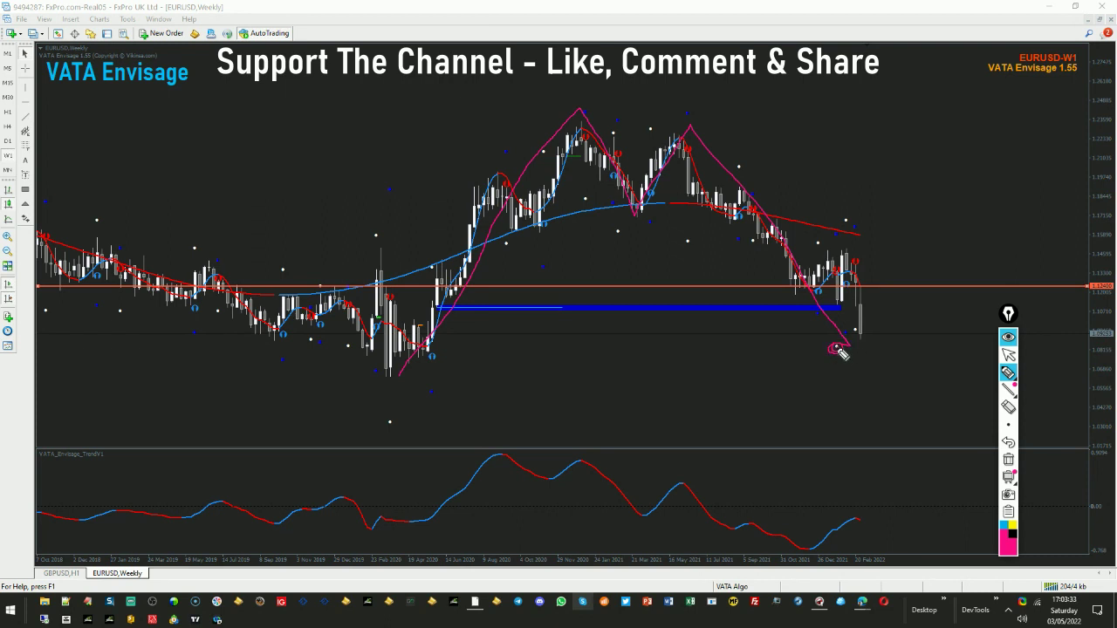
pyautogui.moveTo(838, 350); pyautogui.dragTo(888, 285)
pyautogui.moveTo(863, 335); pyautogui.dragTo(877, 367)
pyautogui.moveTo(387, 425); pyautogui.dragTo(395, 423)
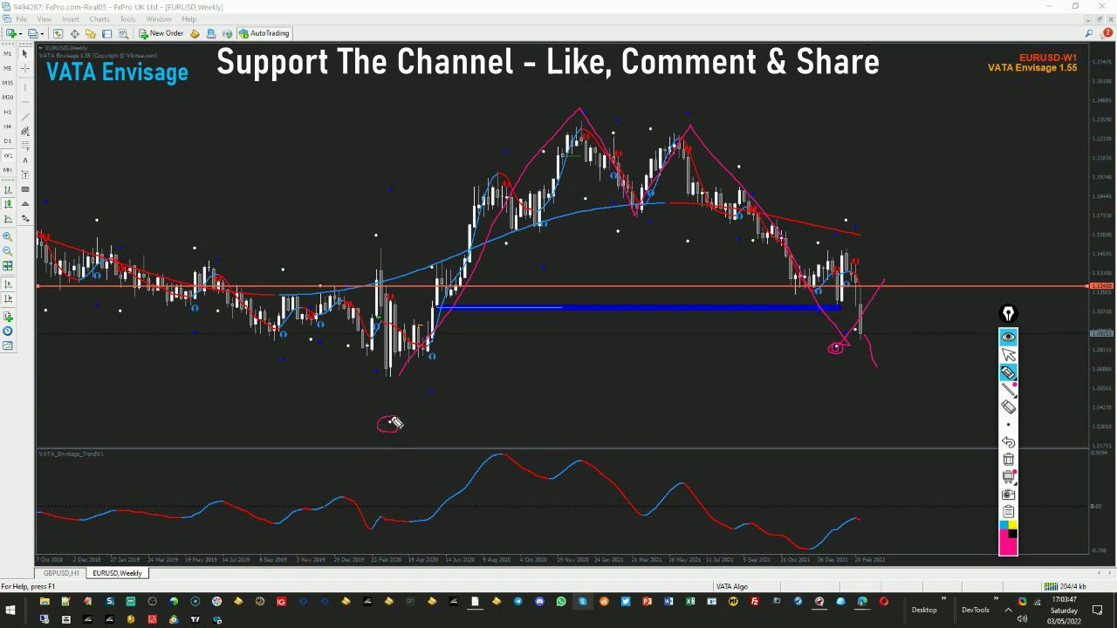
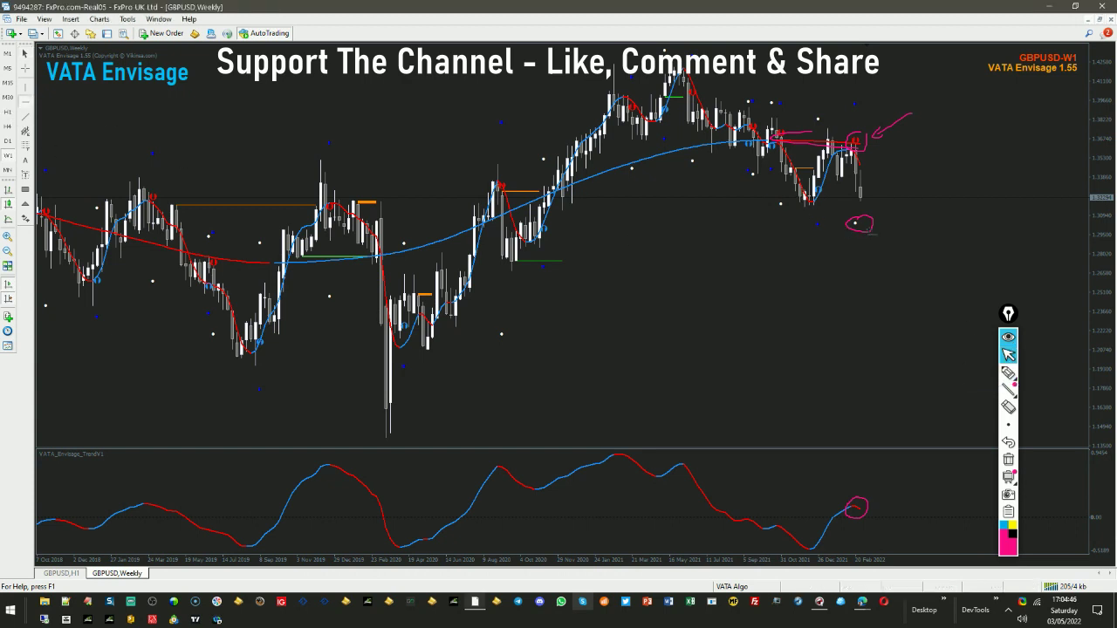
# Place horizontal lines at the circled white dot on weekly GBPUSD and at the white dot beneath the latest low on the daily chart
pyautogui.click(862, 223)
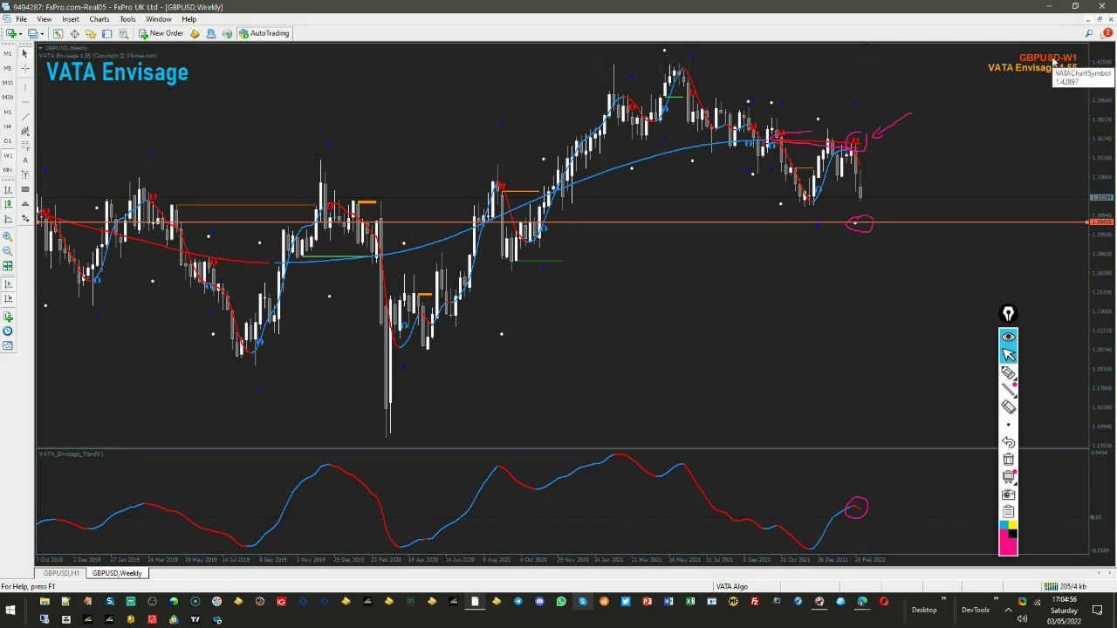
pyautogui.click(9, 141)
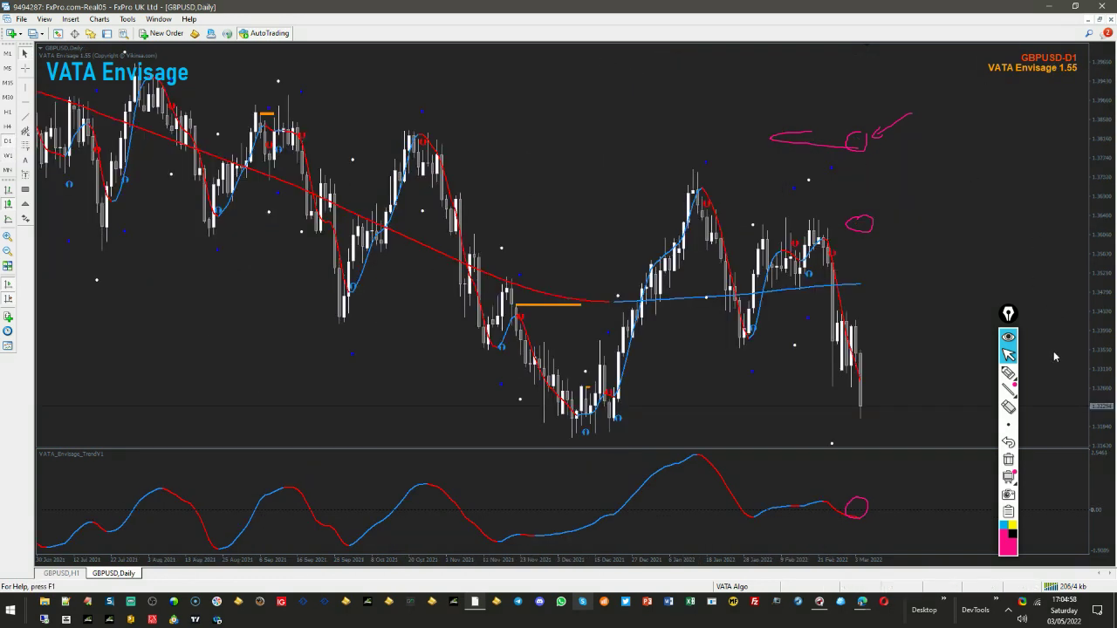
pyautogui.moveTo(1102, 245); pyautogui.dragTo(1102, 287)
pyautogui.click(608, 411)
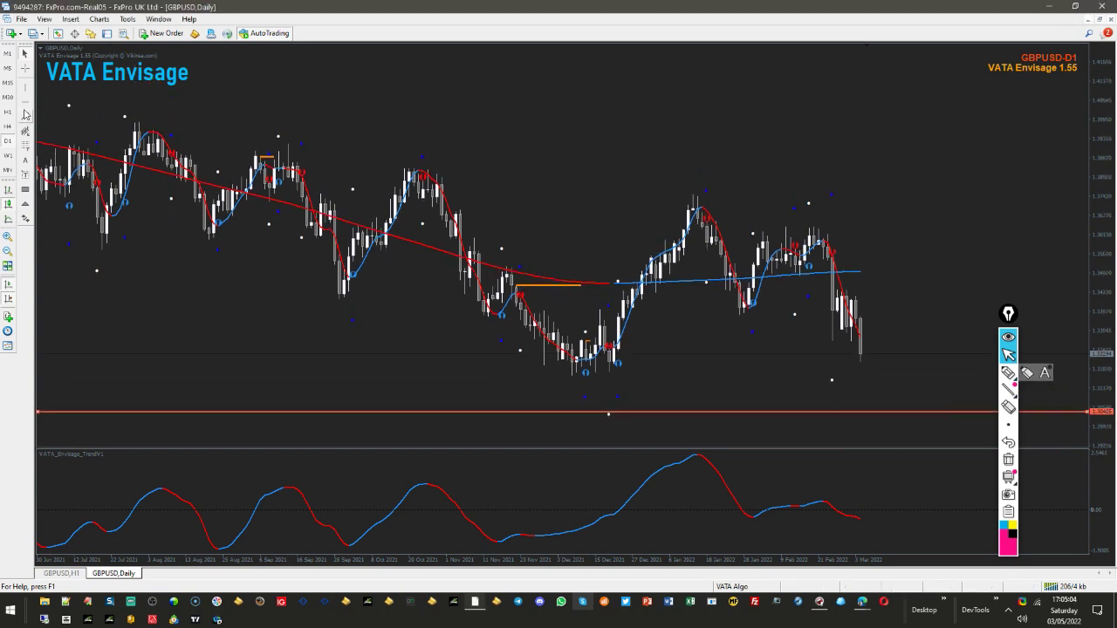
pyautogui.click(833, 380)
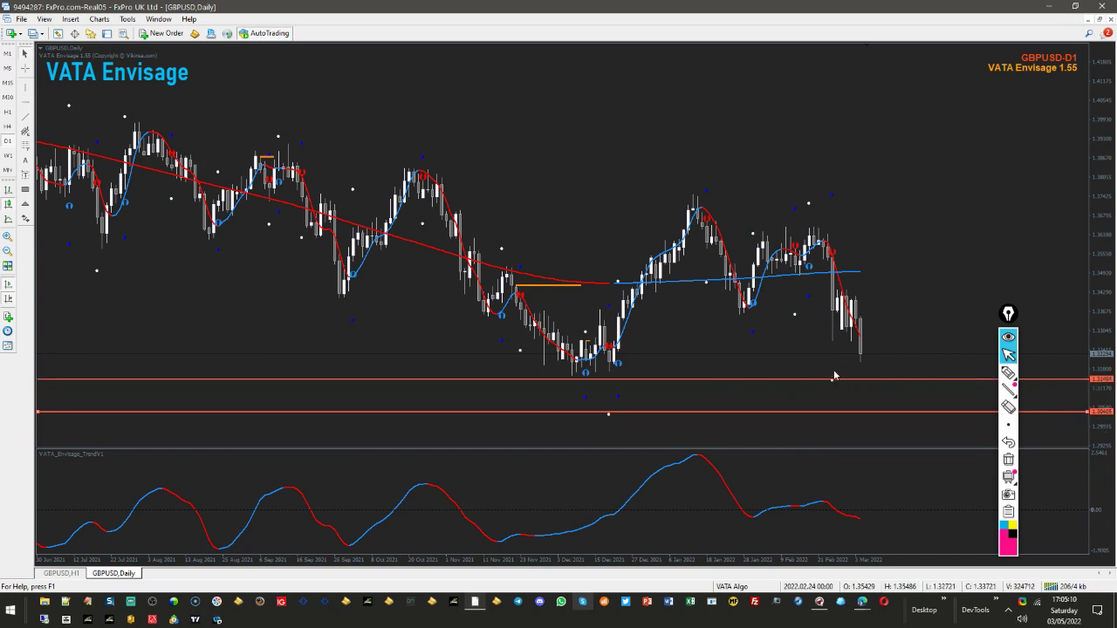
# Circle the dot on the upper line, sketch a drop and rebound, trace the double top, and clear the annotations
pyautogui.moveTo(1101, 280); pyautogui.dragTo(1103, 258)
pyautogui.click(1008, 373)
pyautogui.moveTo(862, 367)
pyautogui.mouseDown()
pyautogui.moveTo(874, 395)
pyautogui.moveTo(836, 399)
pyautogui.mouseUp()
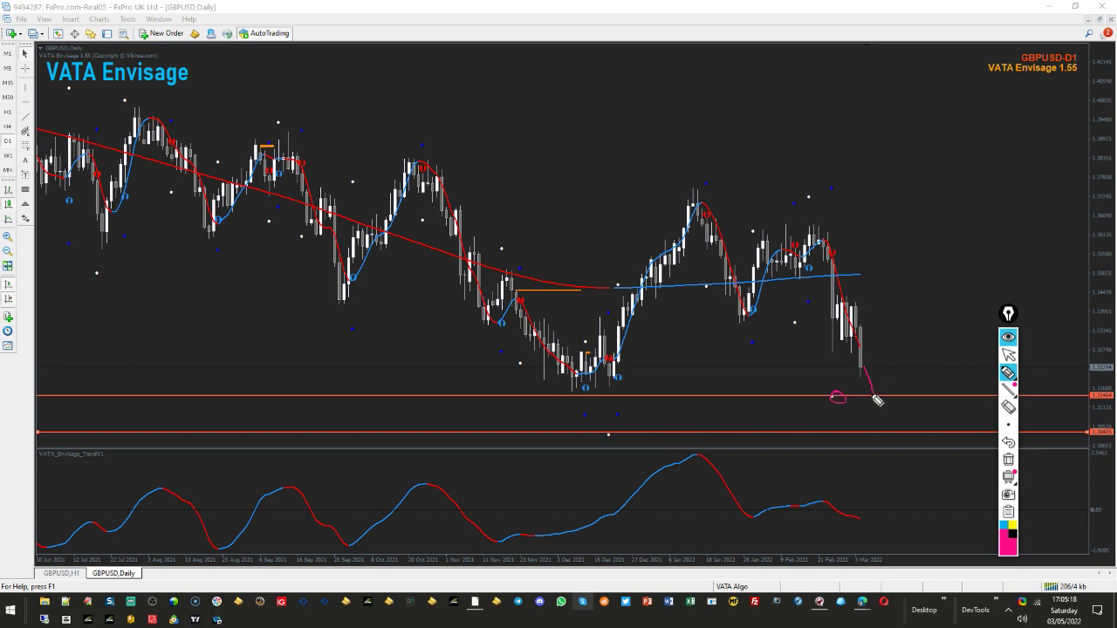
pyautogui.moveTo(877, 400); pyautogui.dragTo(923, 332)
pyautogui.moveTo(582, 389)
pyautogui.mouseDown()
pyautogui.moveTo(707, 225)
pyautogui.moveTo(777, 274)
pyautogui.moveTo(852, 300)
pyautogui.moveTo(875, 387)
pyautogui.mouseUp()
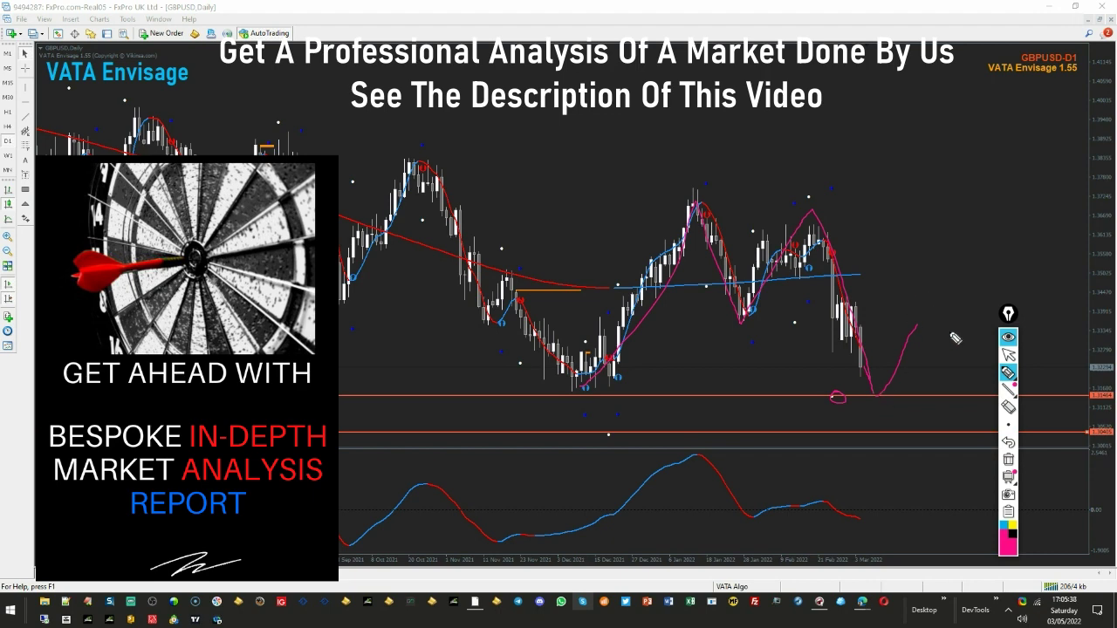
pyautogui.click(1009, 461)
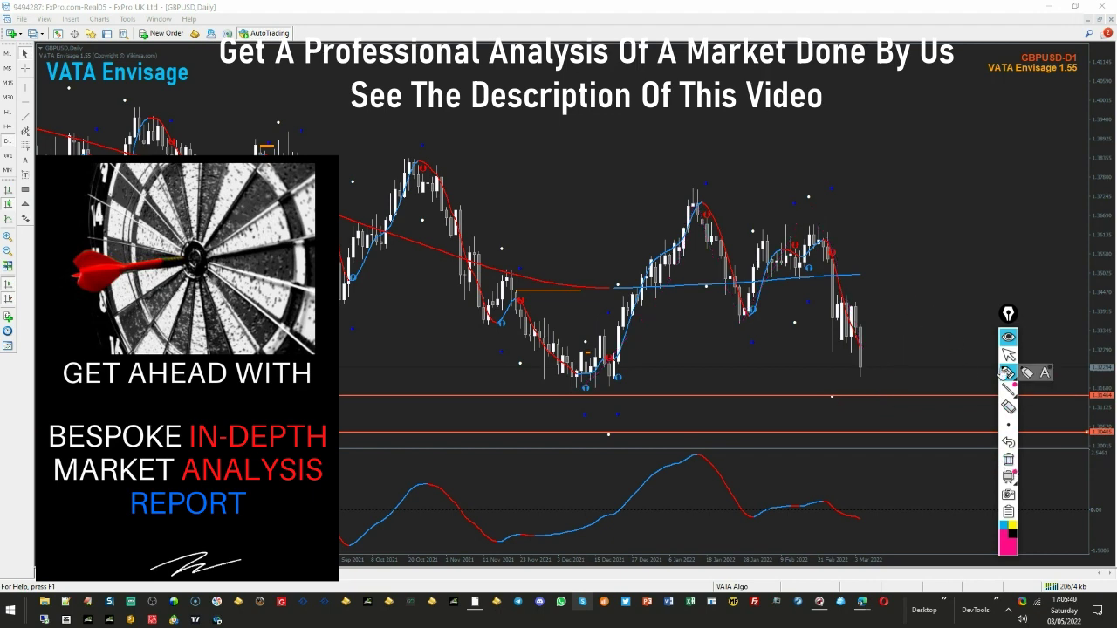
pyautogui.click(1008, 354)
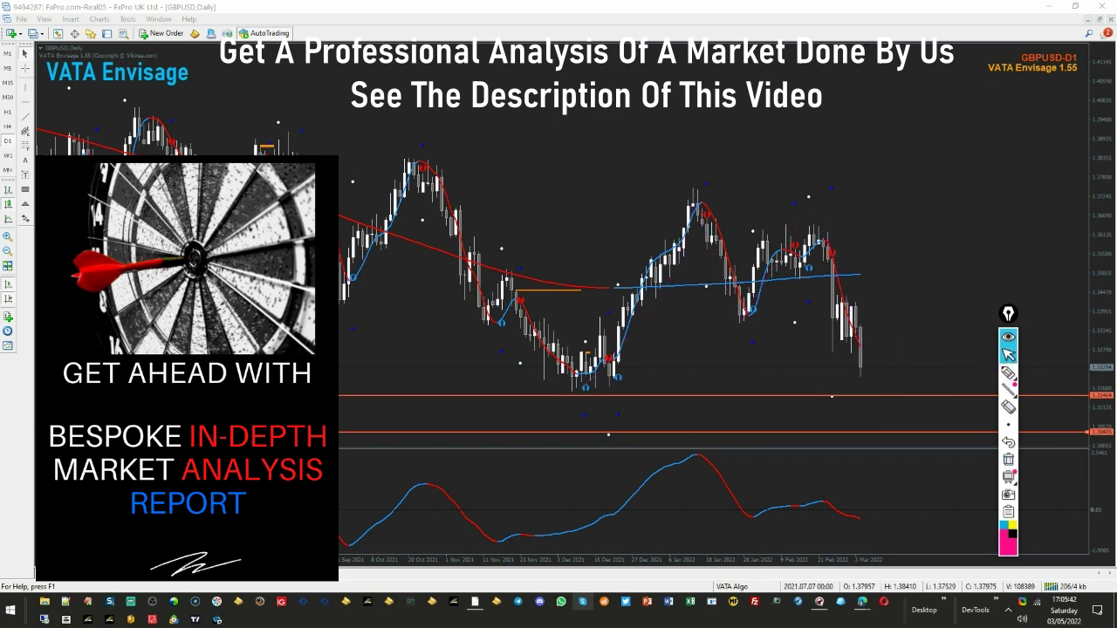
# Load USDCAD from the Market Watch symbols into the daily chart and hide the symbol list
pyautogui.hotkey('ctrl', 'm')
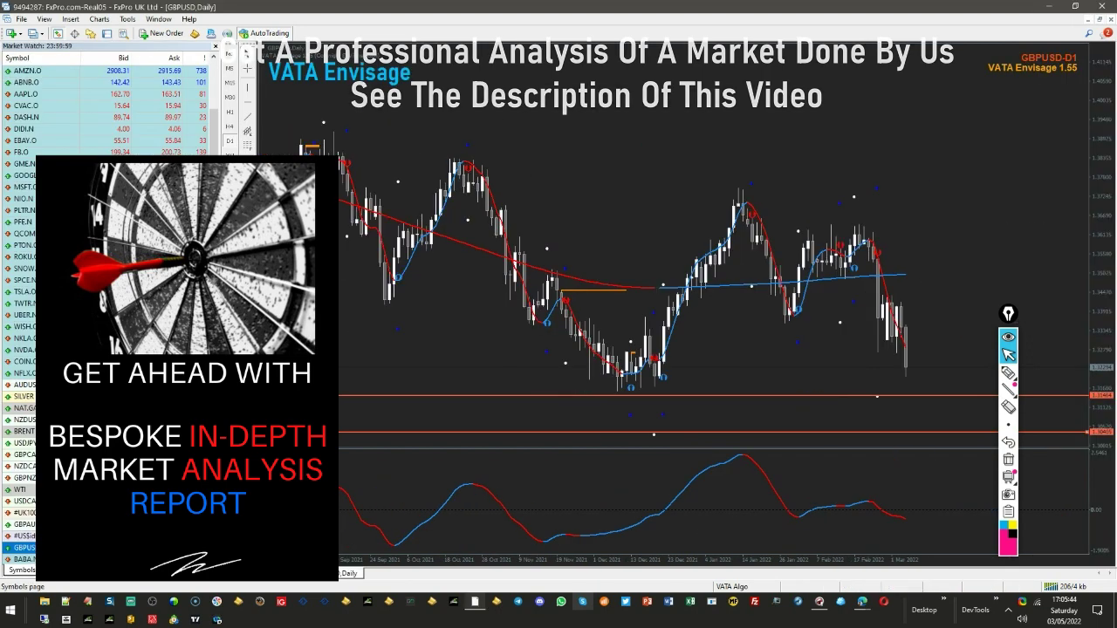
pyautogui.click(56, 409)
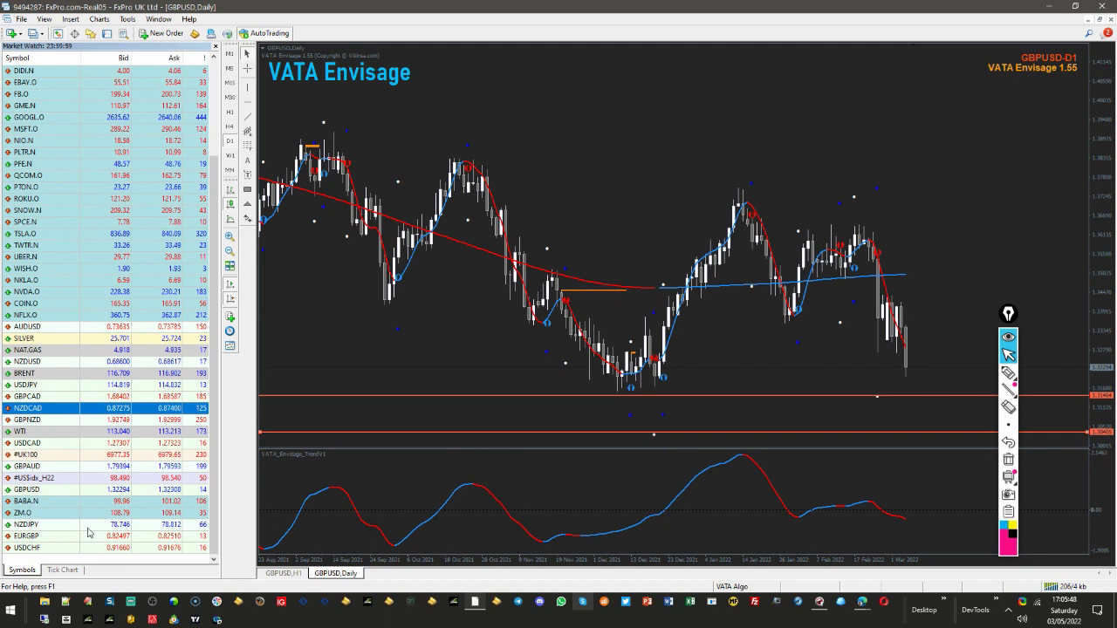
pyautogui.click(127, 444)
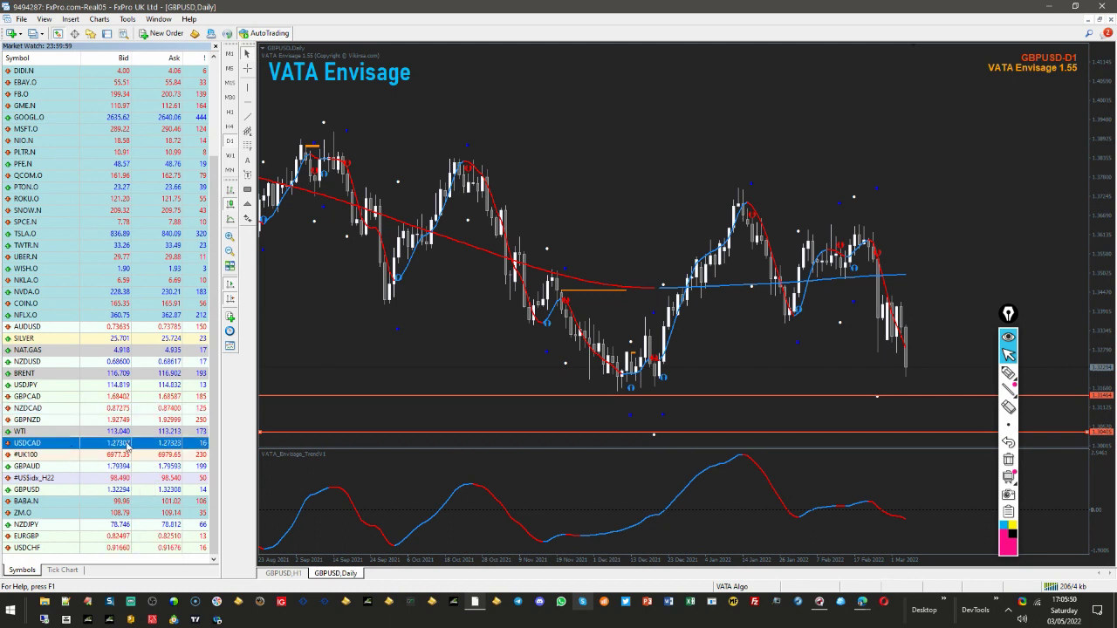
pyautogui.moveTo(502, 311); pyautogui.dragTo(503, 312)
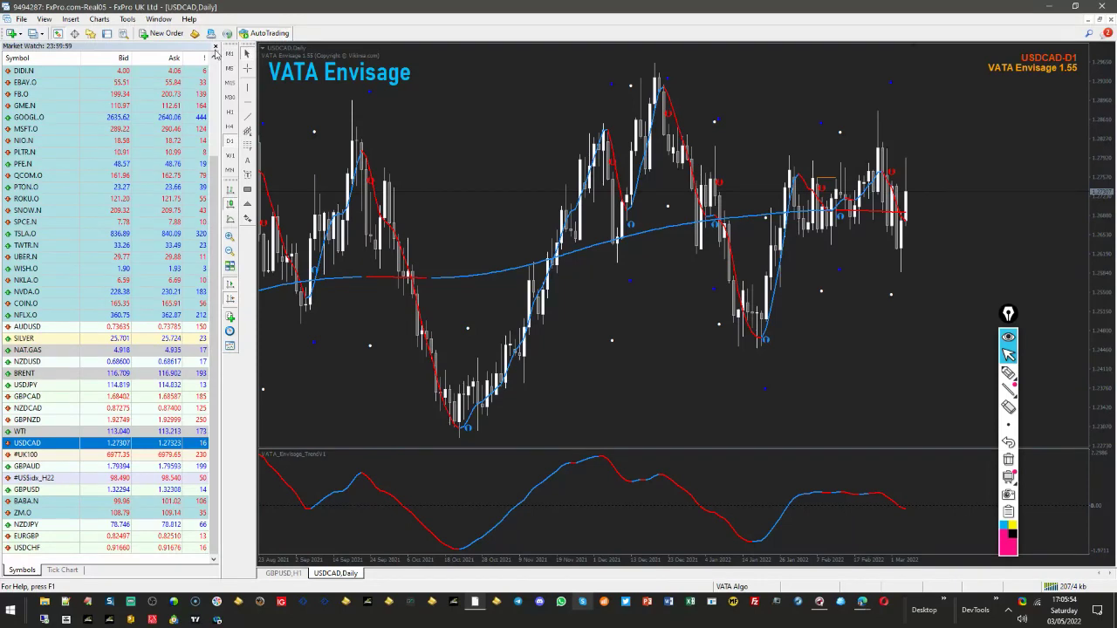
pyautogui.click(215, 47)
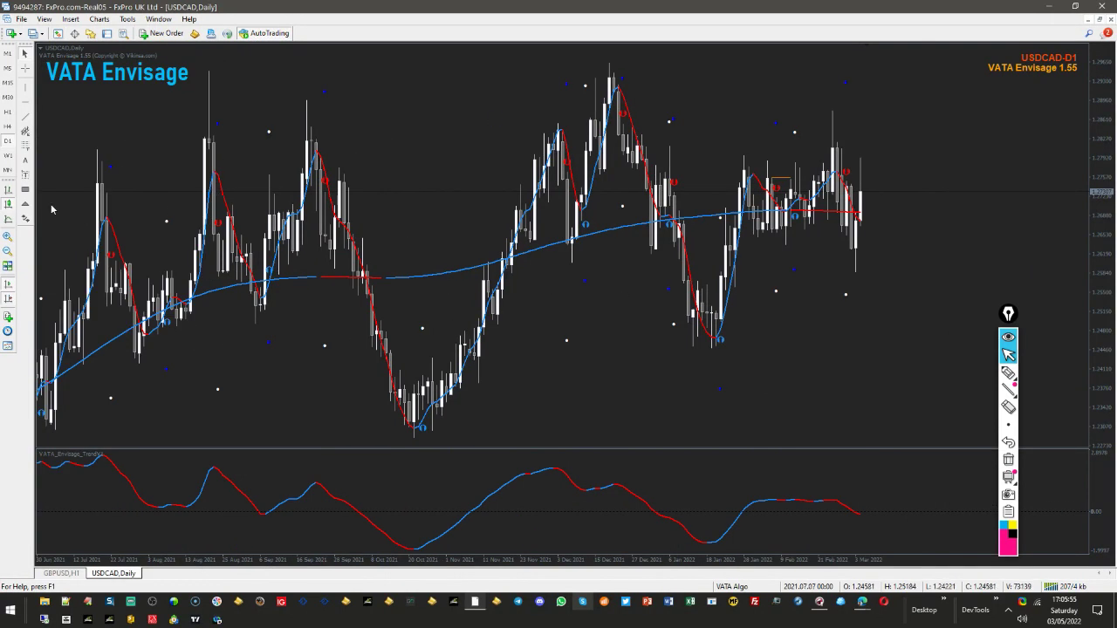
# Switch USDCAD to the monthly timeframe and delete the blue rectangle and the horizontal line
pyautogui.click(8, 169)
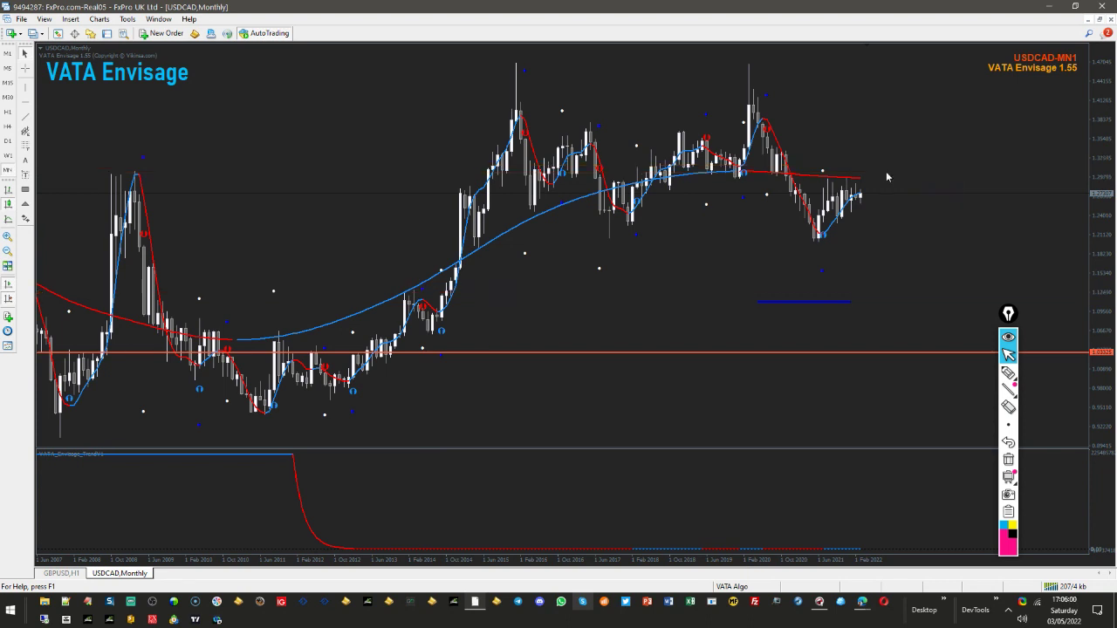
pyautogui.doubleClick(836, 305)
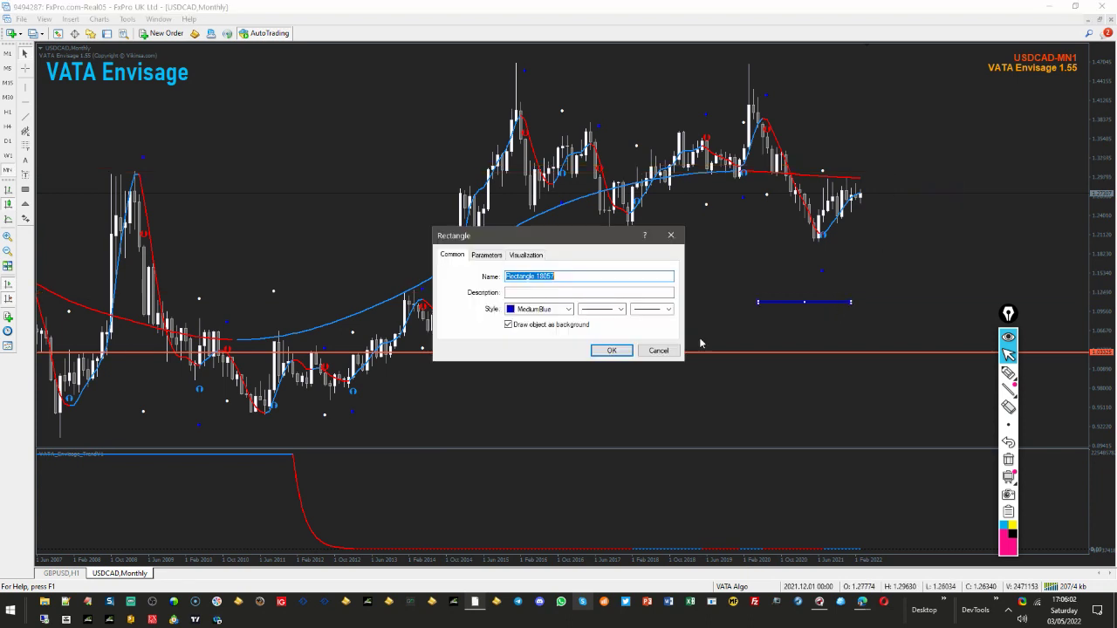
pyautogui.click(658, 349)
pyautogui.press('Delete')
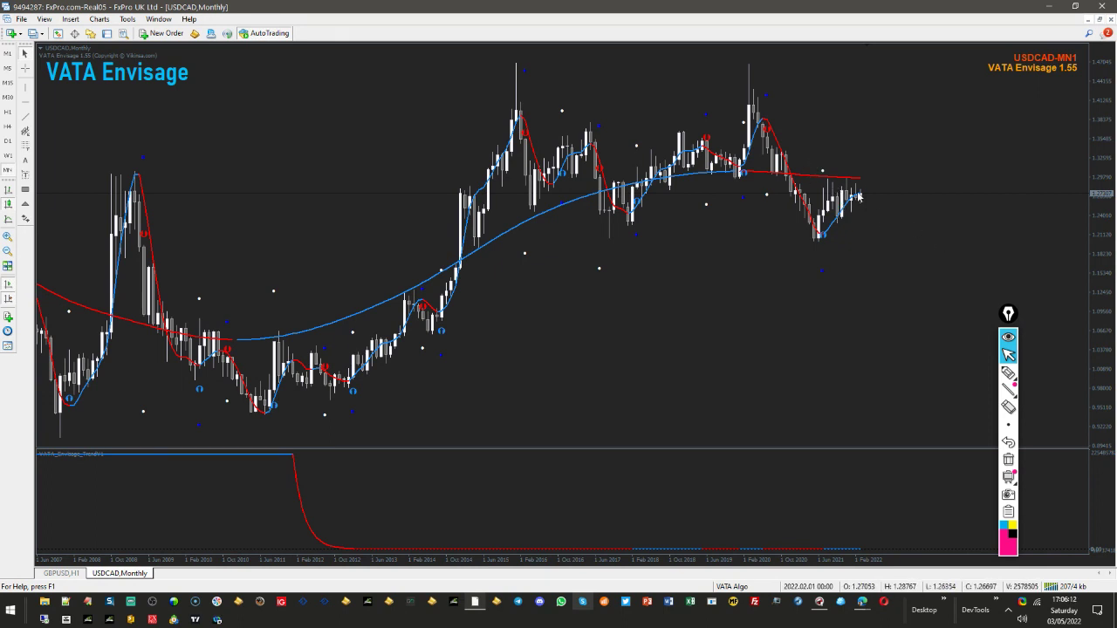
# Mark the white dot above the recent candles and the end of the red moving average, and clear the annotations
pyautogui.click(1008, 373)
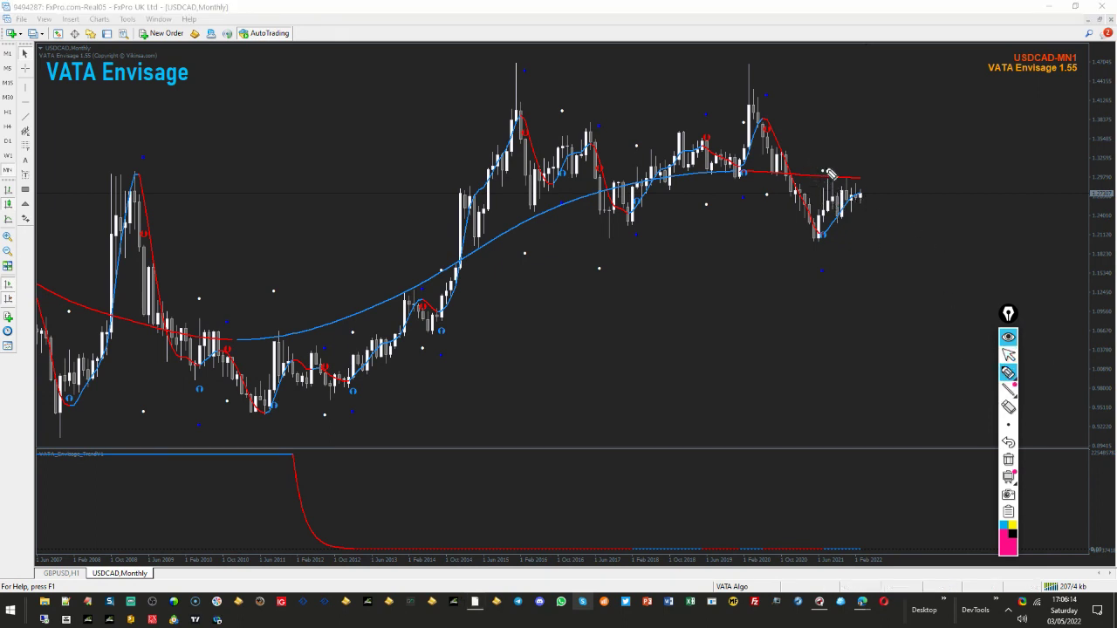
pyautogui.moveTo(831, 172)
pyautogui.mouseDown()
pyautogui.moveTo(818, 169)
pyautogui.moveTo(830, 171)
pyautogui.mouseUp()
pyautogui.moveTo(858, 180); pyautogui.dragTo(859, 177)
pyautogui.click(1008, 353)
pyautogui.click(1007, 460)
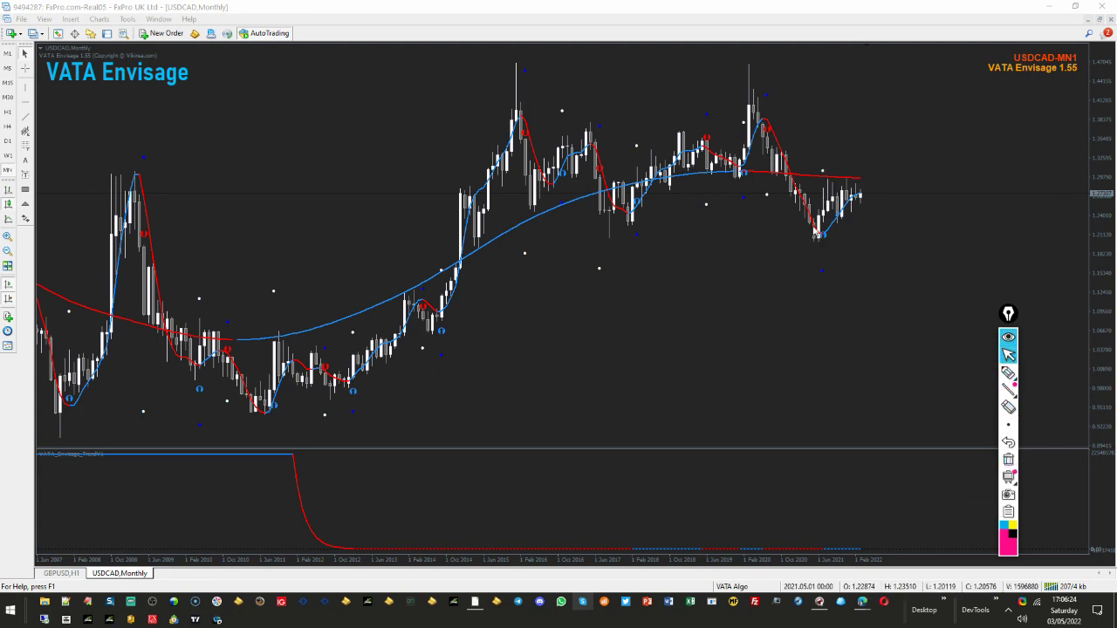
# On weekly USDCAD, trace the long moving average, underline the latest lows, circle the trend indicator's end, sketch a rise, and clear the annotations
pyautogui.click(7, 159)
pyautogui.click(7, 156)
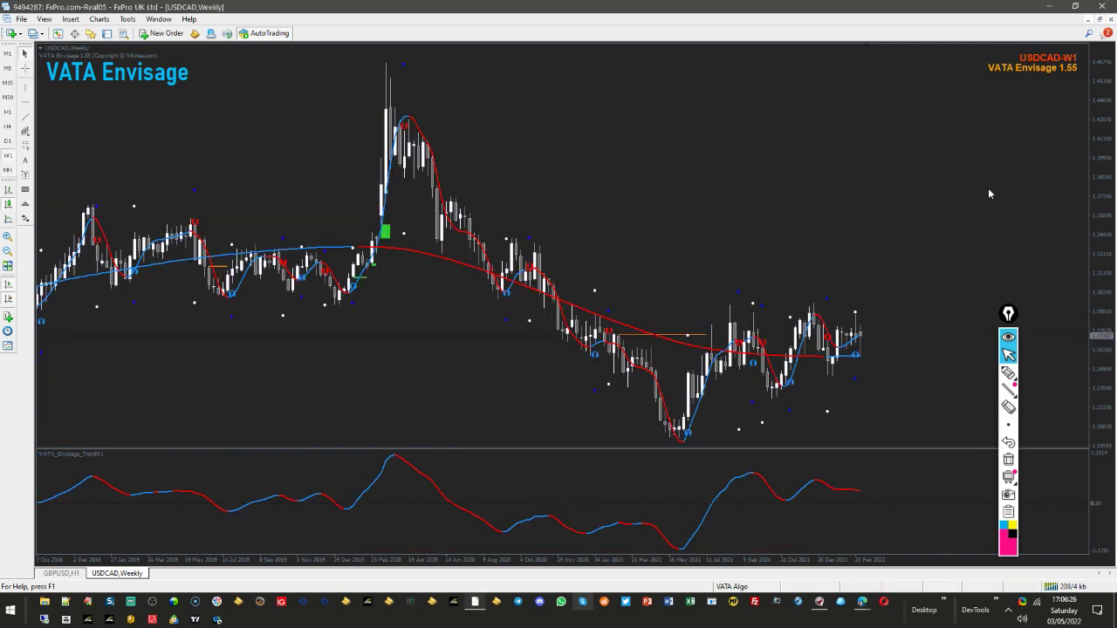
pyautogui.click(1009, 374)
pyautogui.click(1008, 373)
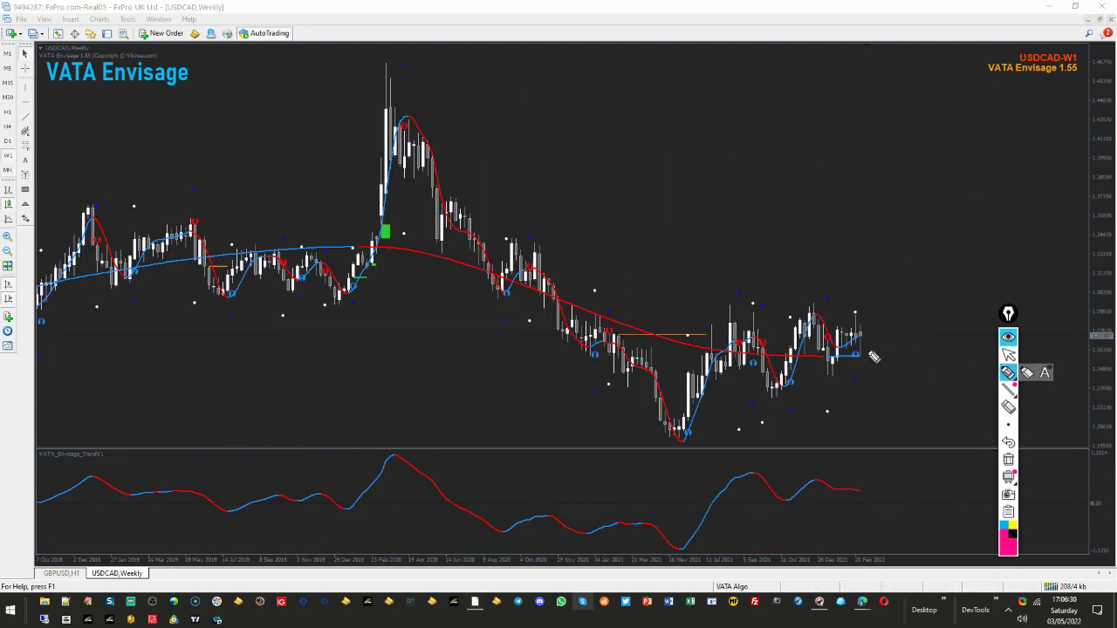
pyautogui.moveTo(374, 259)
pyautogui.mouseDown()
pyautogui.moveTo(506, 283)
pyautogui.moveTo(725, 367)
pyautogui.moveTo(809, 375)
pyautogui.mouseUp()
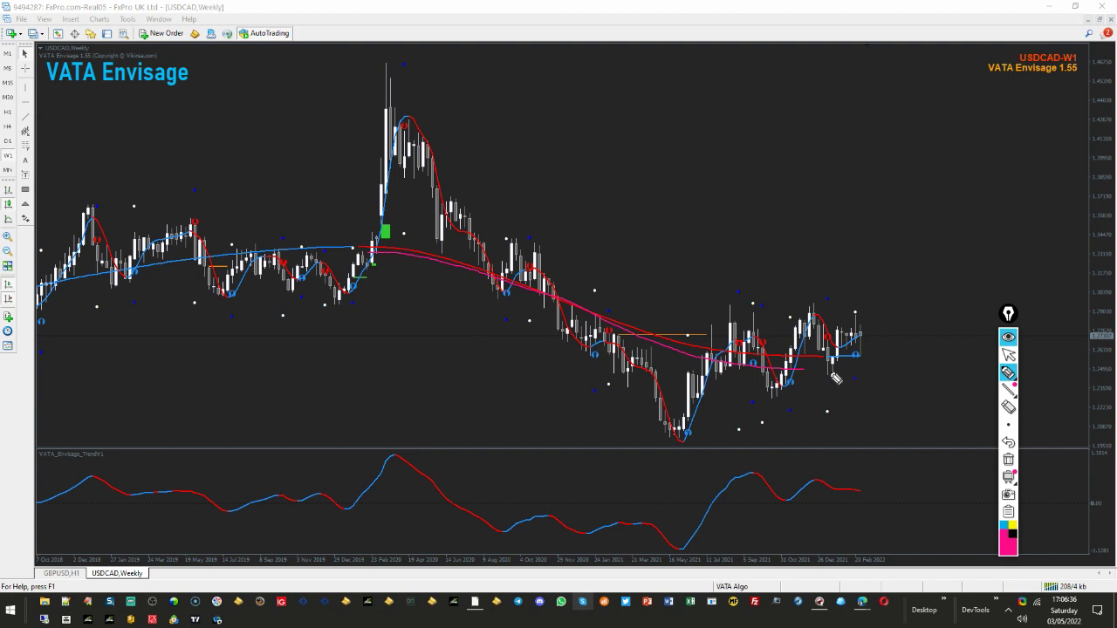
pyautogui.moveTo(835, 373); pyautogui.dragTo(869, 372)
pyautogui.moveTo(875, 485)
pyautogui.mouseDown()
pyautogui.moveTo(854, 489)
pyautogui.moveTo(868, 506)
pyautogui.moveTo(877, 490)
pyautogui.mouseUp()
pyautogui.moveTo(870, 358); pyautogui.dragTo(885, 318)
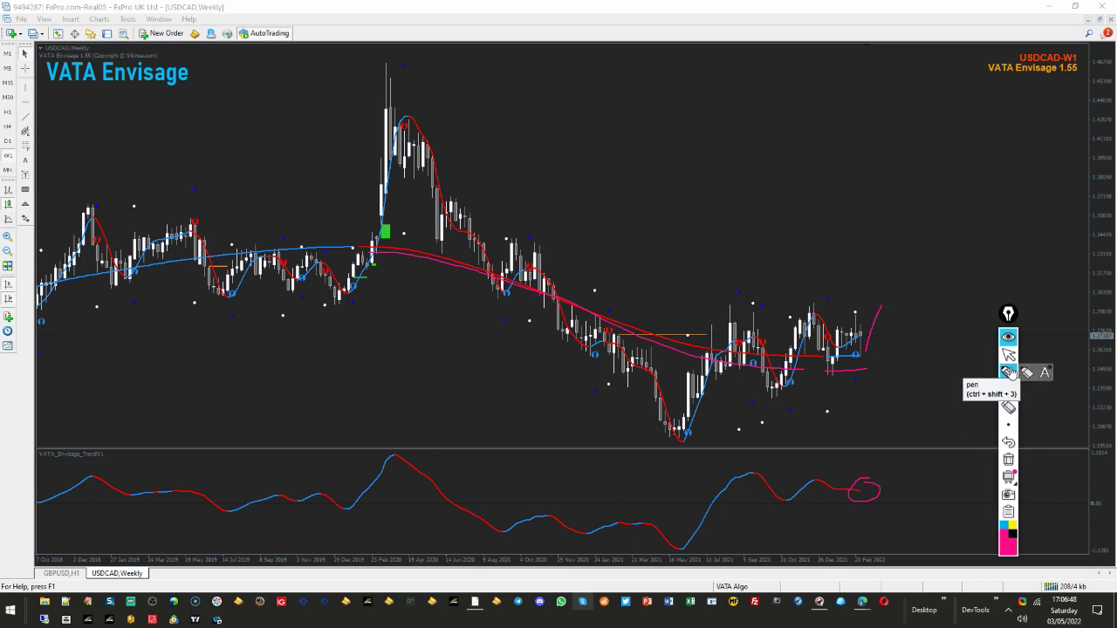
pyautogui.click(1008, 459)
pyautogui.click(1008, 354)
# On daily USDCAD, outline the recent sideways range with two lines and circle the two white dots above the recent highs
pyautogui.click(8, 141)
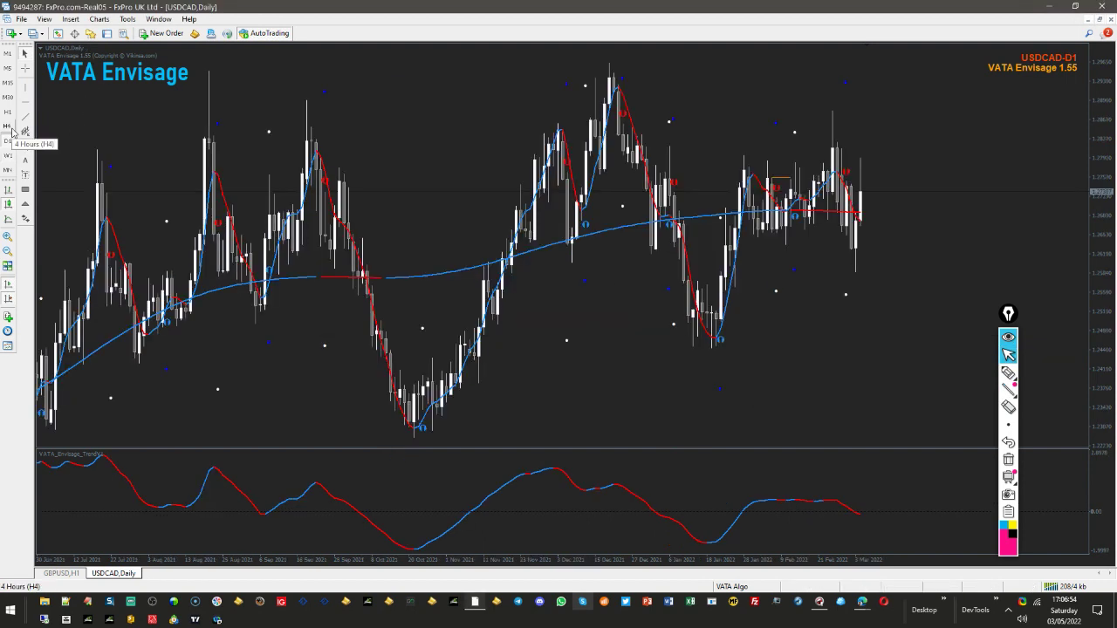
pyautogui.moveTo(1102, 178); pyautogui.dragTo(1098, 219)
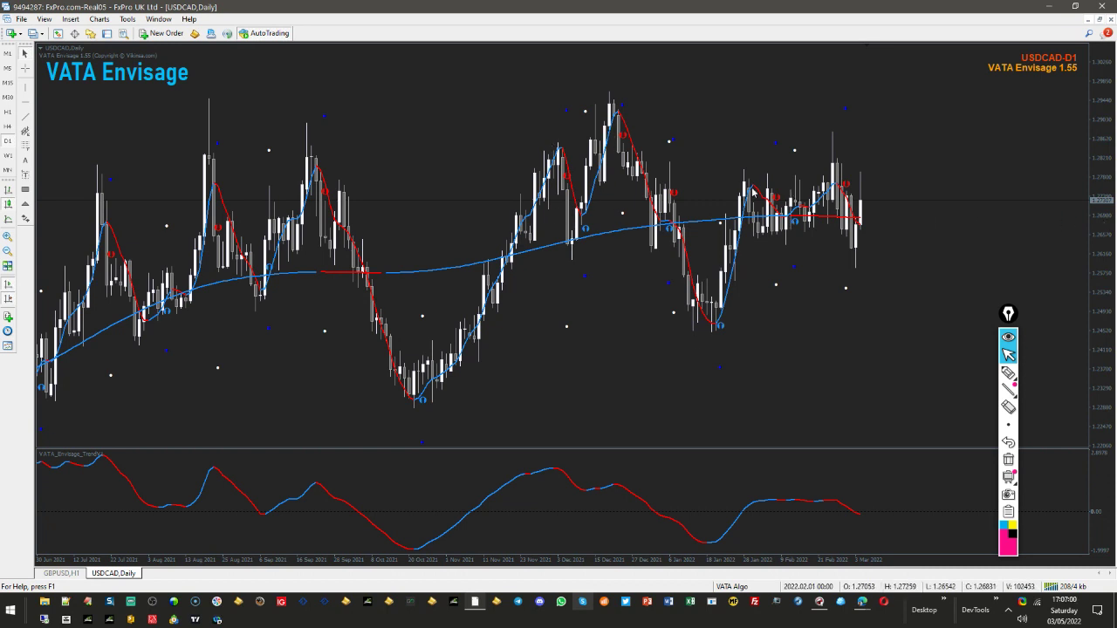
pyautogui.click(1008, 373)
pyautogui.moveTo(766, 177)
pyautogui.mouseDown()
pyautogui.moveTo(738, 177)
pyautogui.moveTo(824, 181)
pyautogui.moveTo(759, 244)
pyautogui.moveTo(829, 200)
pyautogui.mouseUp()
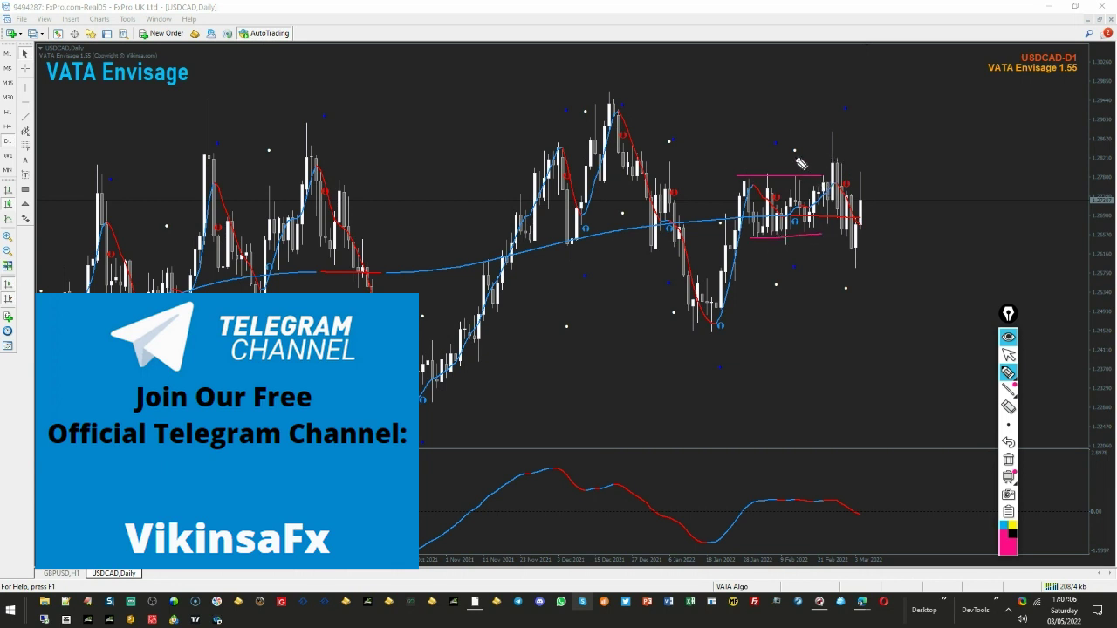
pyautogui.moveTo(805, 146)
pyautogui.mouseDown()
pyautogui.moveTo(792, 157)
pyautogui.moveTo(804, 150)
pyautogui.mouseUp()
pyautogui.moveTo(661, 146); pyautogui.dragTo(682, 138)
# Outline the flat moving average, circle the trend indicator's end, mark the latest high and low with arrows, sketch a fall, and clear the annotations
pyautogui.moveTo(860, 213)
pyautogui.mouseDown()
pyautogui.moveTo(783, 214)
pyautogui.moveTo(877, 226)
pyautogui.moveTo(831, 216)
pyautogui.mouseUp()
pyautogui.moveTo(859, 486)
pyautogui.mouseDown()
pyautogui.moveTo(848, 531)
pyautogui.moveTo(873, 487)
pyautogui.mouseUp()
pyautogui.moveTo(831, 138)
pyautogui.mouseDown()
pyautogui.moveTo(848, 119)
pyautogui.moveTo(853, 129)
pyautogui.mouseUp()
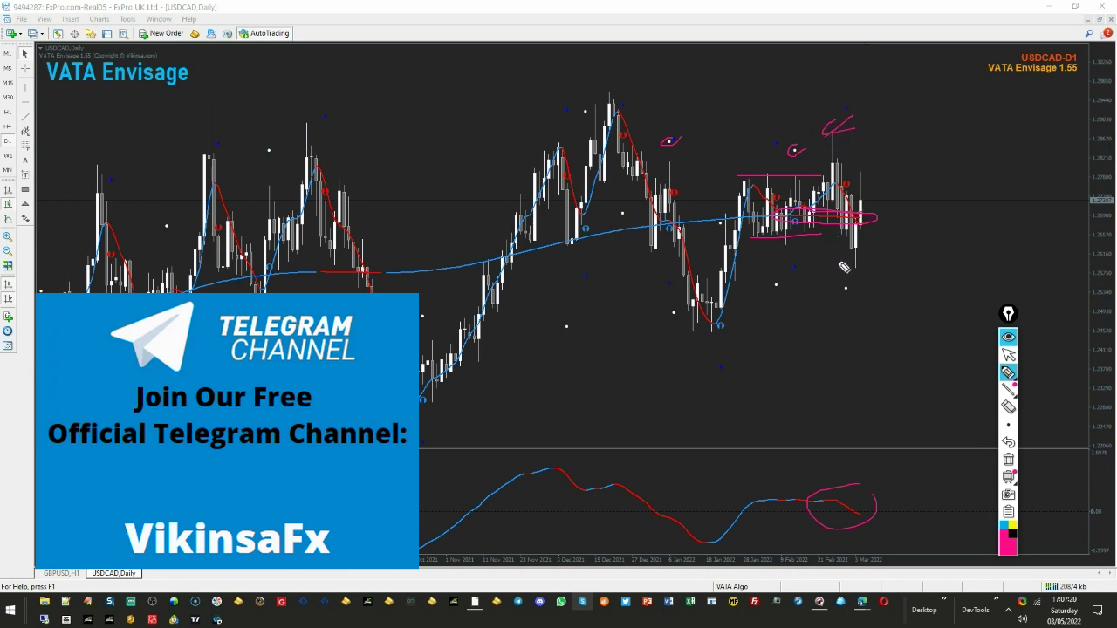
pyautogui.moveTo(836, 255); pyautogui.dragTo(857, 274)
pyautogui.moveTo(866, 198); pyautogui.dragTo(897, 273)
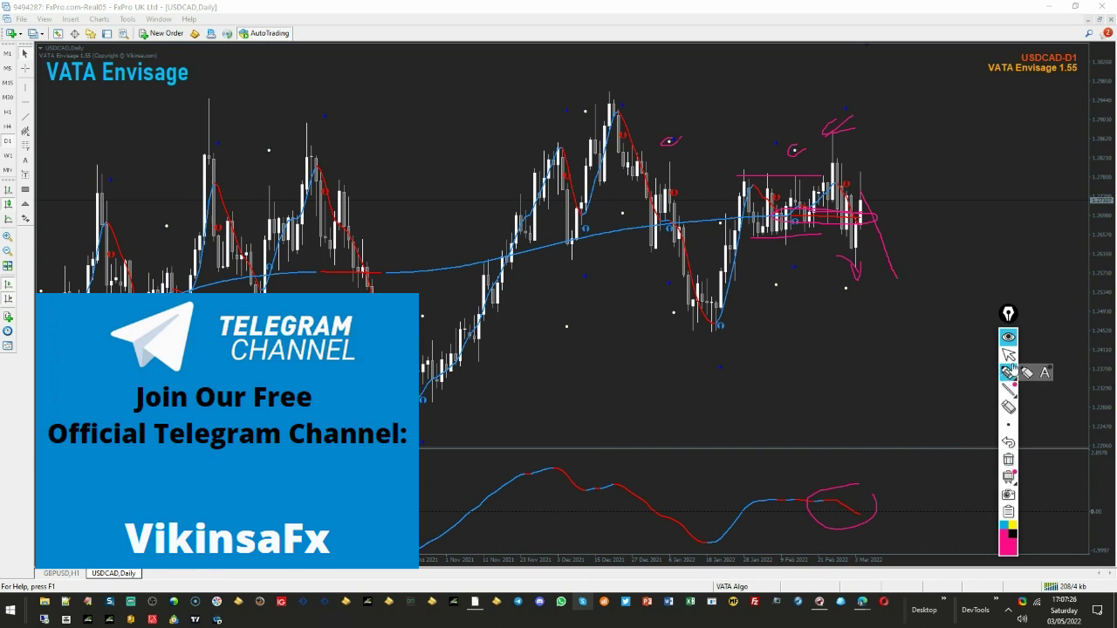
pyautogui.click(1009, 354)
pyautogui.click(1008, 460)
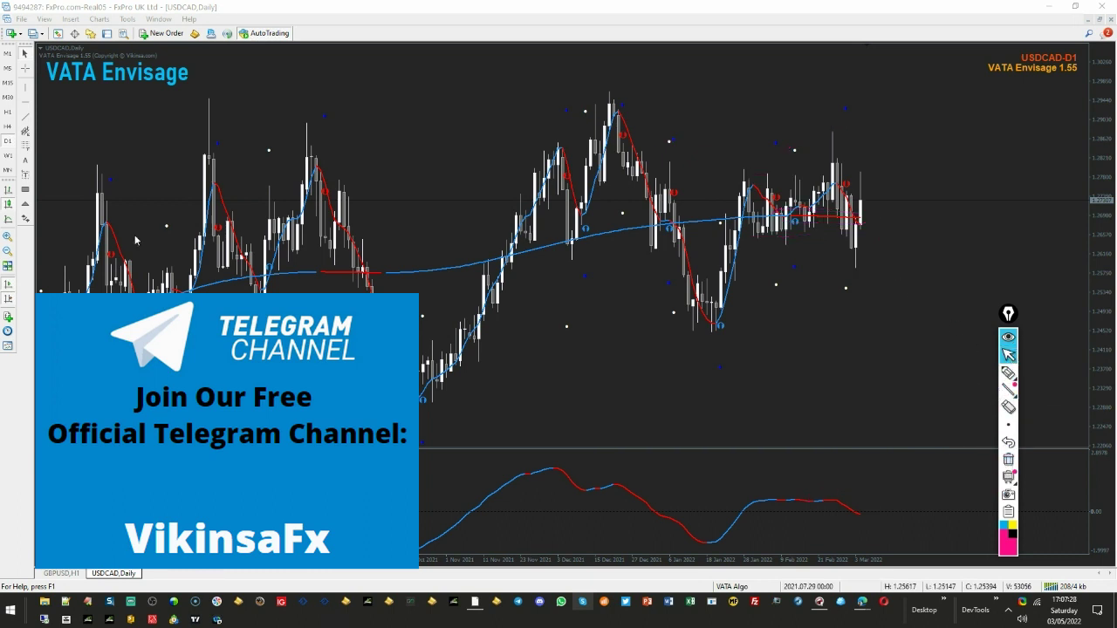
# Place two horizontal lines at the two white dots beneath the recent USDCAD daily lows
pyautogui.click(25, 110)
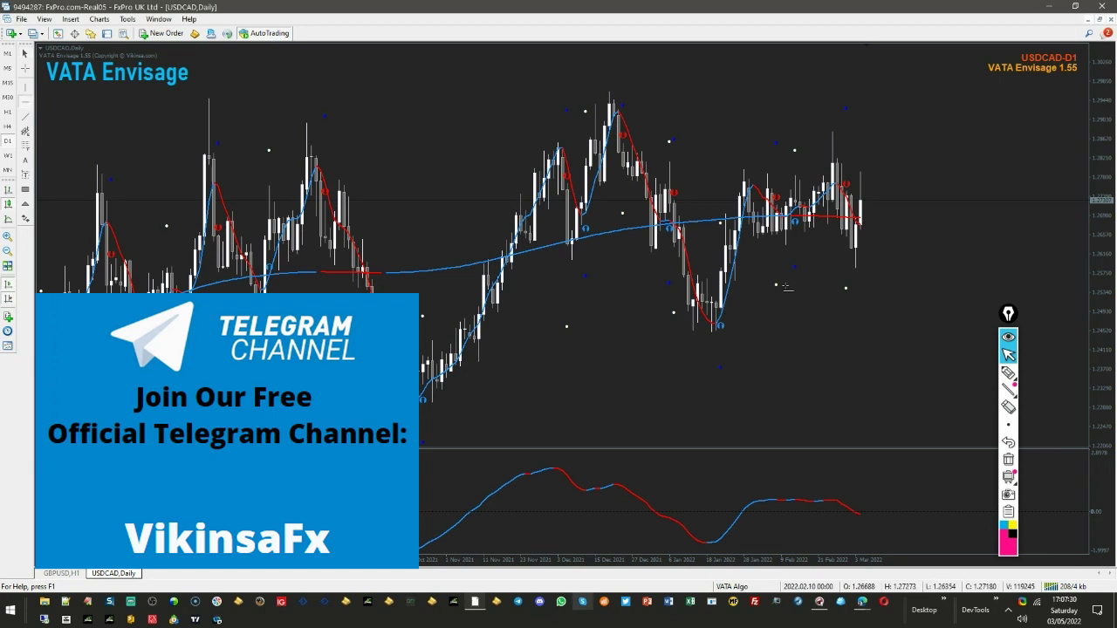
pyautogui.click(781, 285)
pyautogui.moveTo(790, 285); pyautogui.dragTo(811, 285)
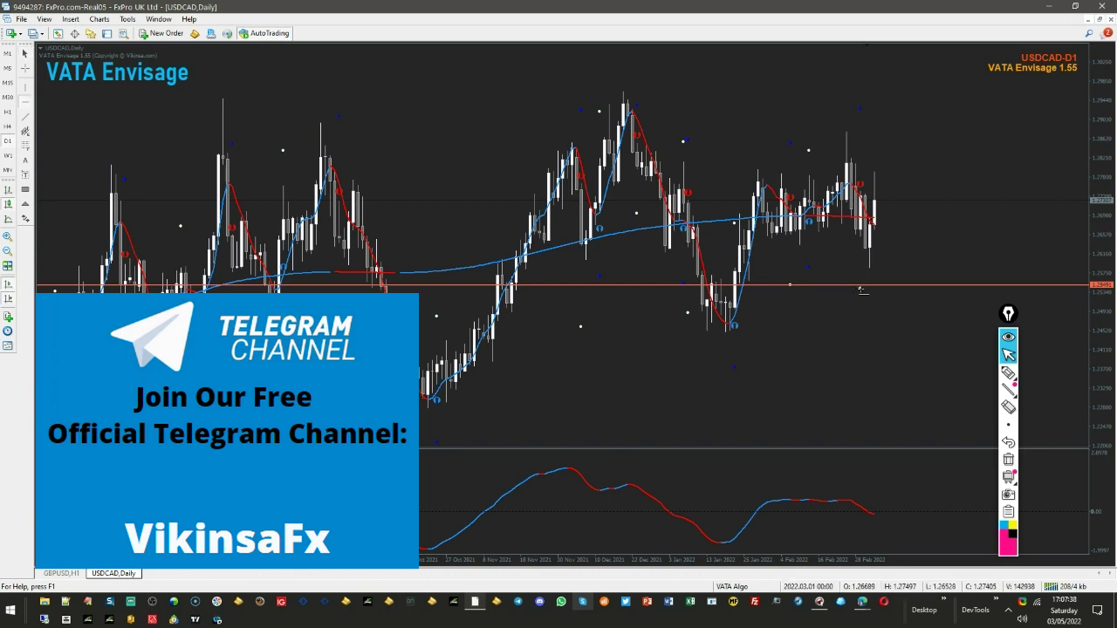
pyautogui.doubleClick(861, 288)
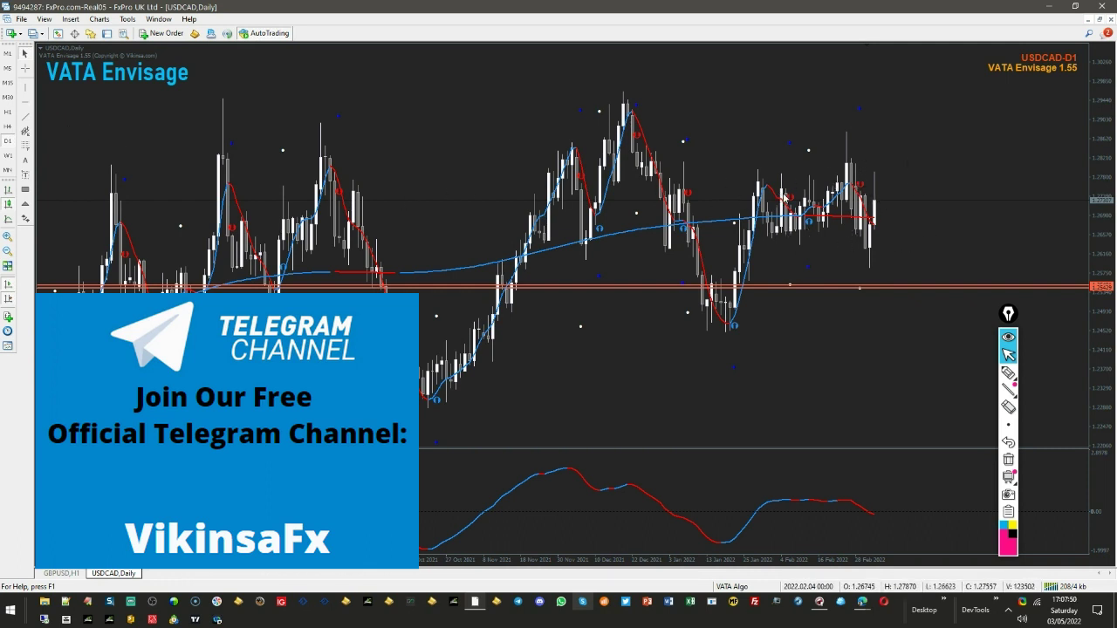
# On daily USDCAD, outline the recent sideways range and trace the price swings from the December high to the latest high
pyautogui.click(1007, 372)
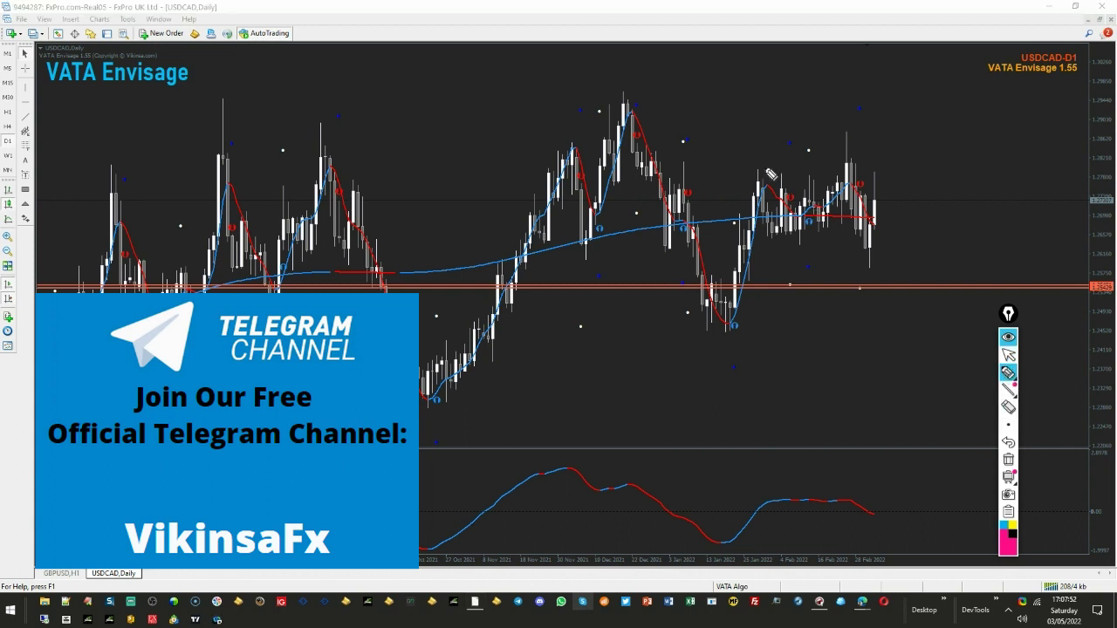
pyautogui.moveTo(757, 174); pyautogui.dragTo(843, 172)
pyautogui.moveTo(796, 232)
pyautogui.mouseDown()
pyautogui.moveTo(772, 232)
pyautogui.moveTo(850, 239)
pyautogui.mouseUp()
pyautogui.moveTo(837, 172); pyautogui.dragTo(843, 139)
pyautogui.moveTo(644, 115)
pyautogui.mouseDown()
pyautogui.moveTo(698, 314)
pyautogui.moveTo(764, 172)
pyautogui.moveTo(862, 150)
pyautogui.mouseUp()
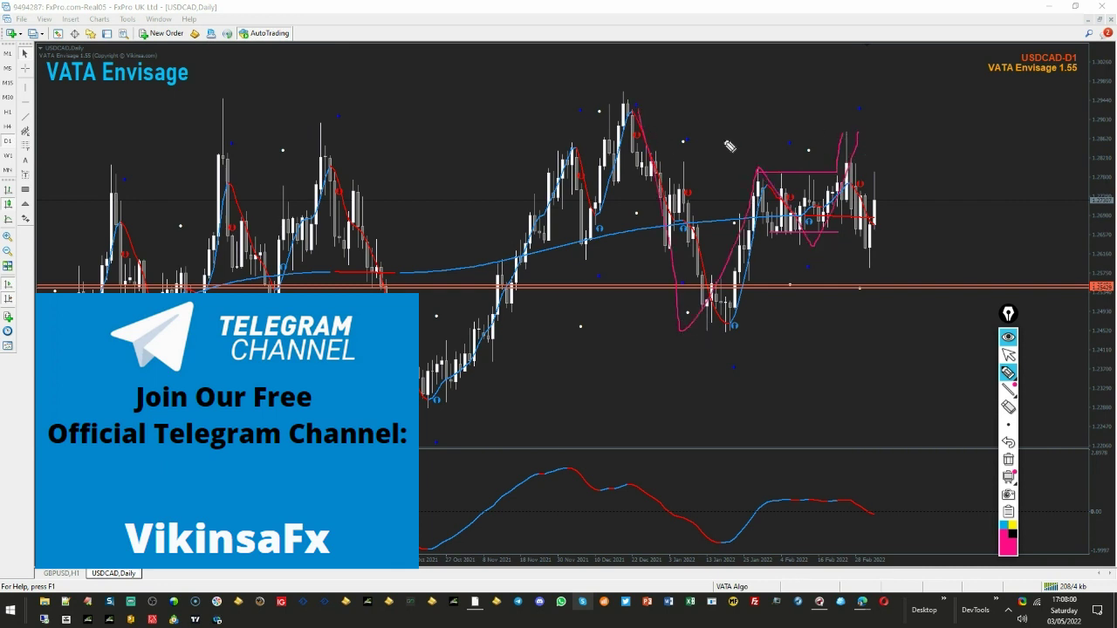
# Circle the two white dots above the recent highs, sketch a fall to the two horizontal lines, and clear the annotations
pyautogui.moveTo(686, 140); pyautogui.dragTo(686, 143)
pyautogui.moveTo(808, 147)
pyautogui.mouseDown()
pyautogui.moveTo(801, 159)
pyautogui.moveTo(809, 155)
pyautogui.mouseUp()
pyautogui.moveTo(851, 144); pyautogui.dragTo(876, 272)
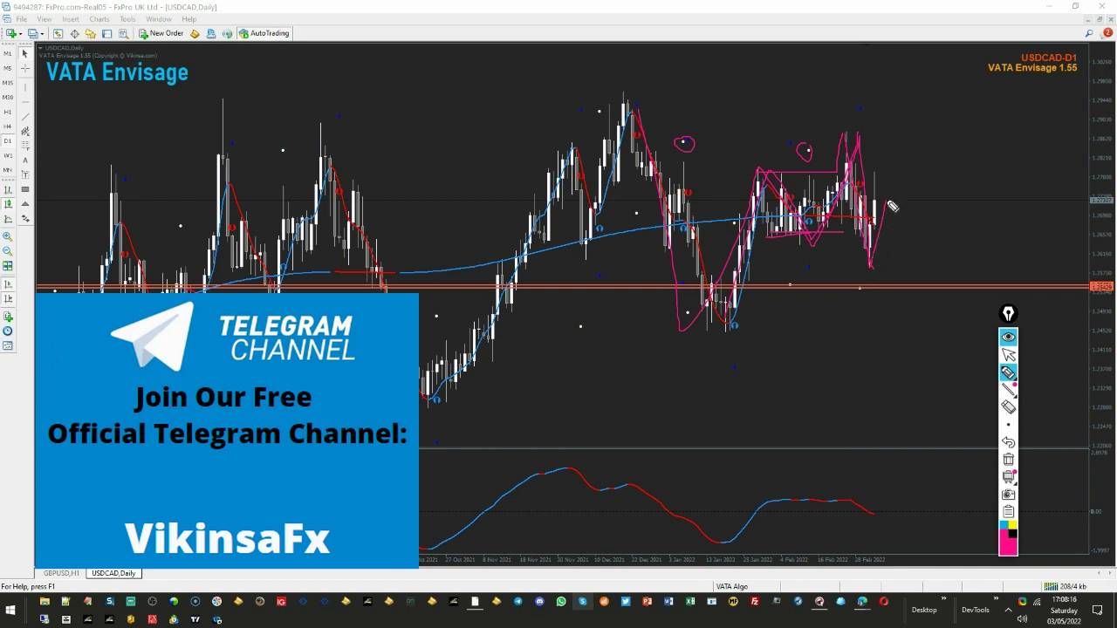
pyautogui.moveTo(890, 200); pyautogui.dragTo(916, 285)
pyautogui.moveTo(701, 336)
pyautogui.mouseDown()
pyautogui.moveTo(836, 173)
pyautogui.moveTo(881, 178)
pyautogui.moveTo(911, 286)
pyautogui.mouseUp()
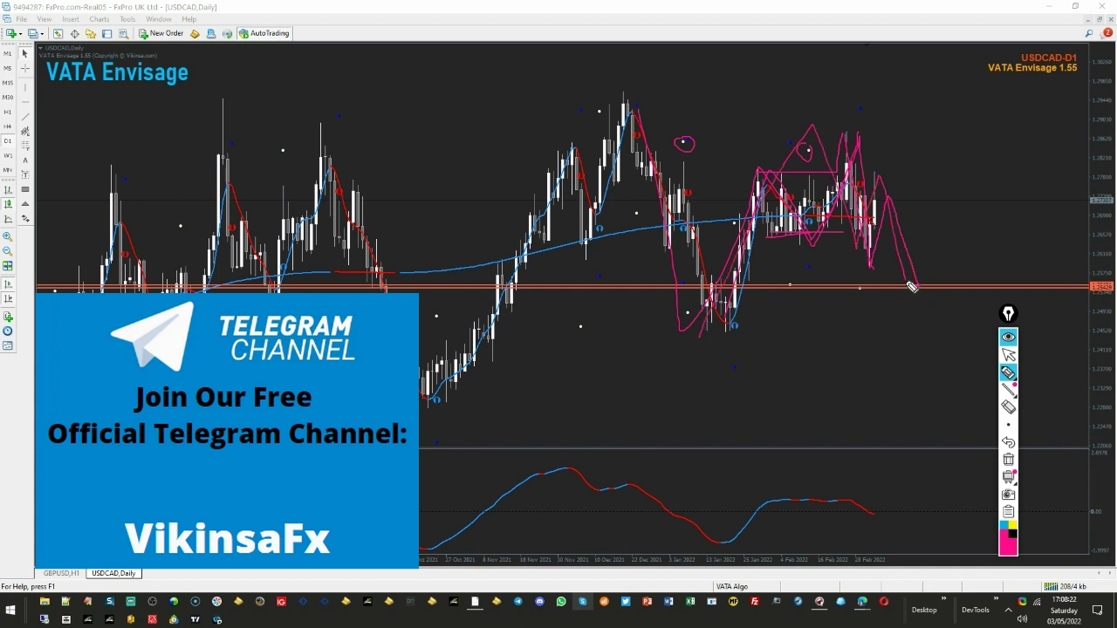
pyautogui.click(1007, 459)
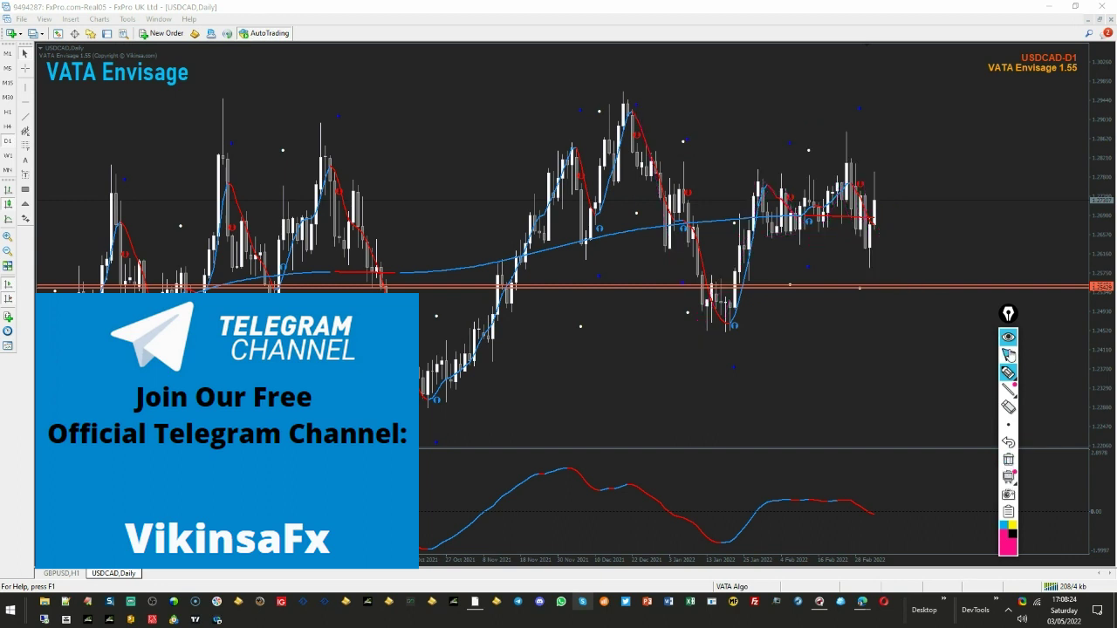
pyautogui.click(1005, 351)
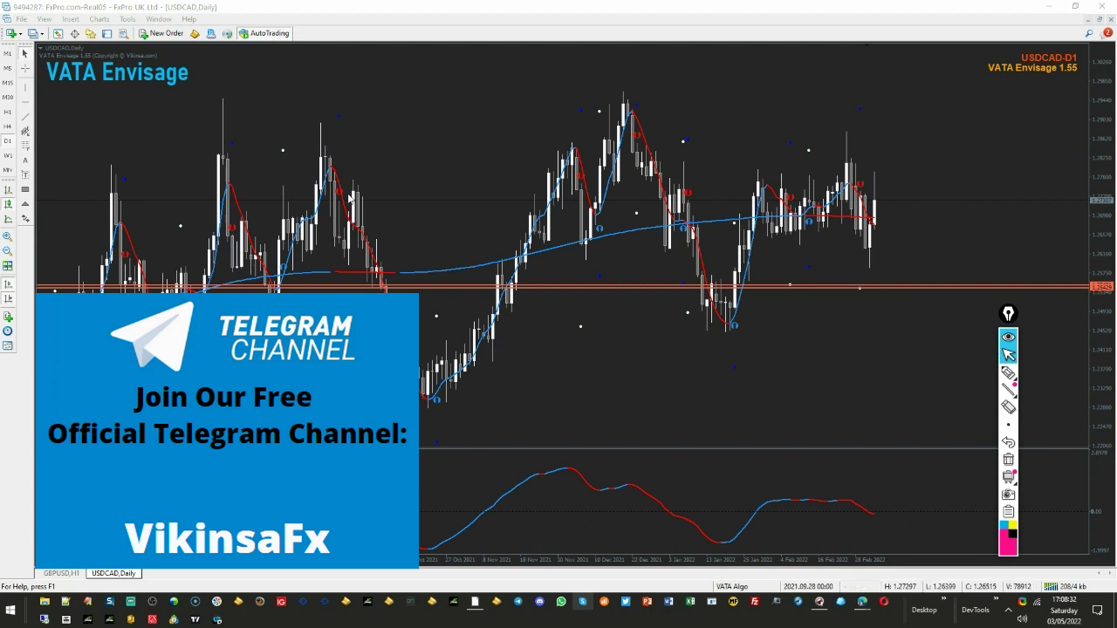
# Load AUDUSD from the Market Watch symbol list into the daily chart and close the symbol list
pyautogui.click(441, 157)
pyautogui.hotkey('ctrl', 'm')
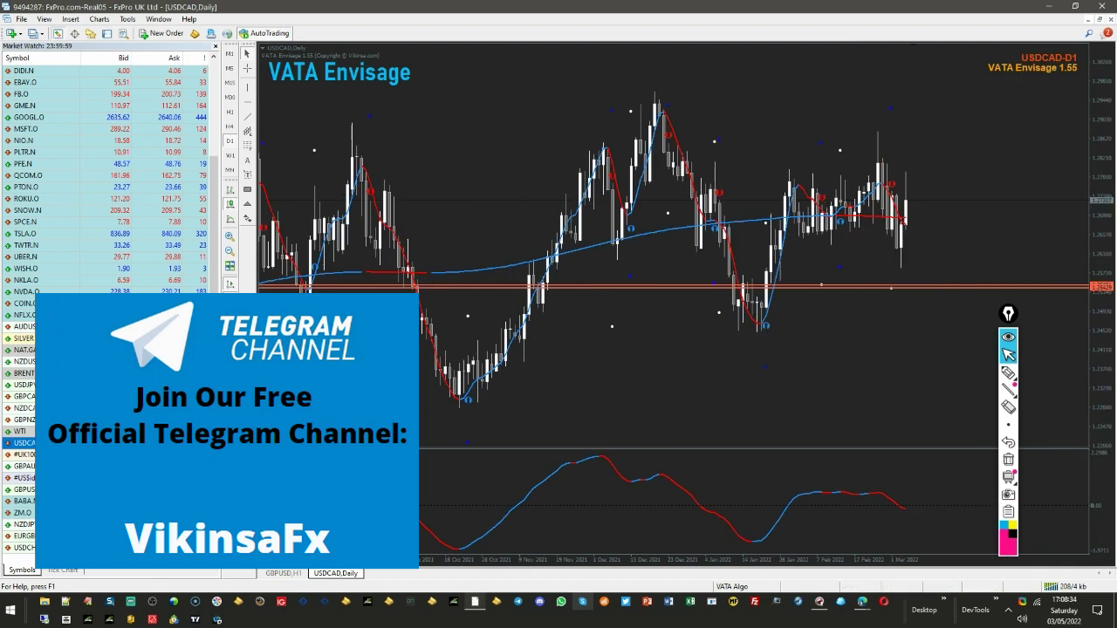
pyautogui.scroll(4, 109, 174)
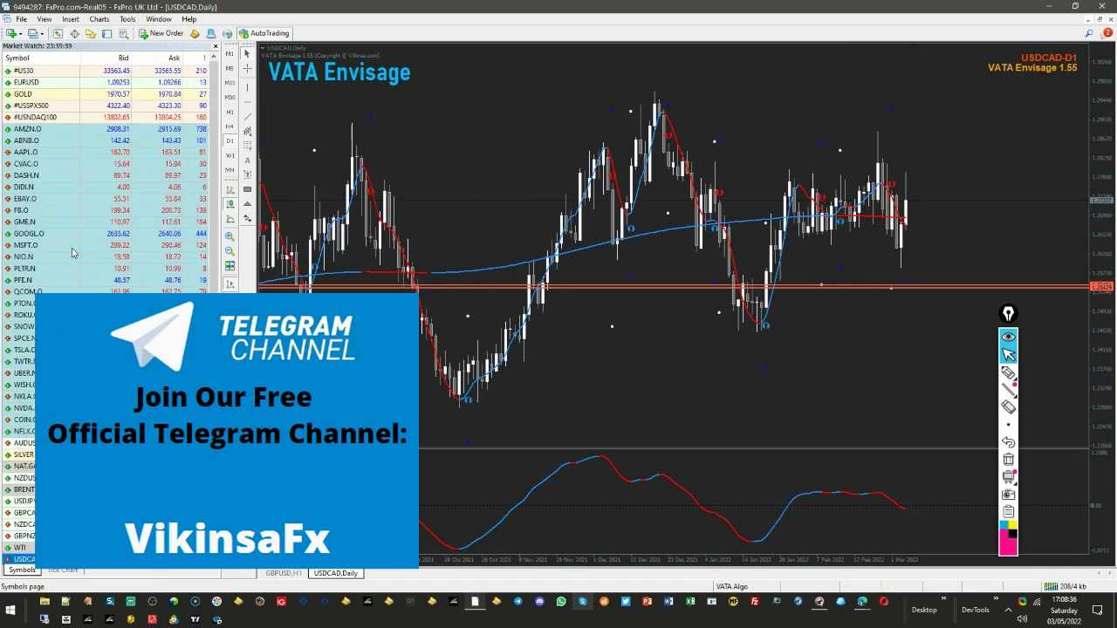
pyautogui.scroll(-4, 74, 253)
pyautogui.click(22, 384)
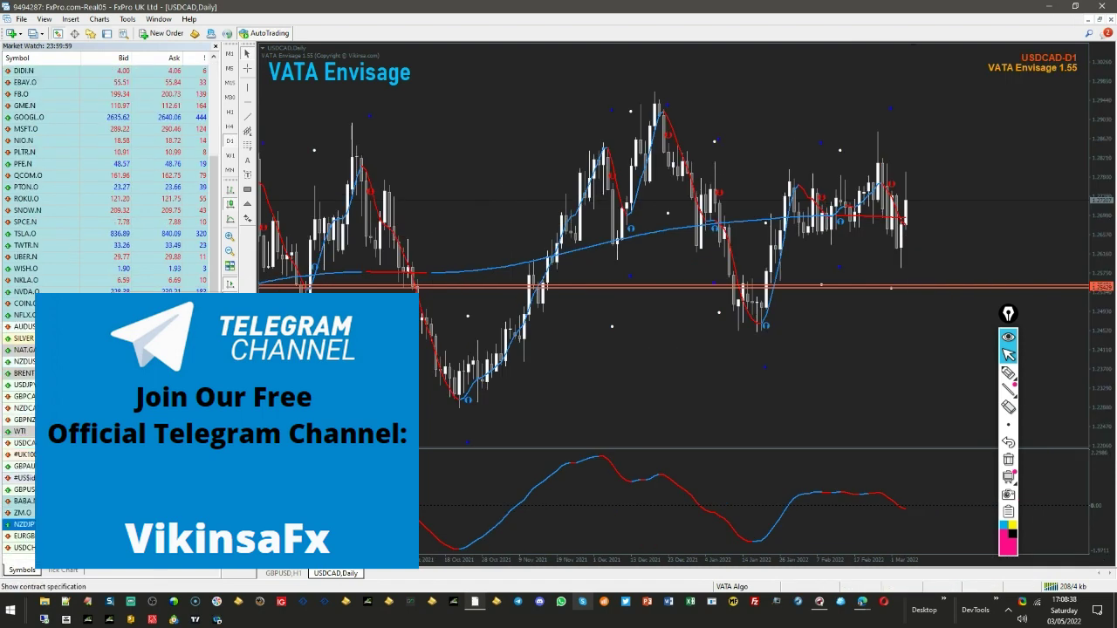
pyautogui.scroll(4, 109, 174)
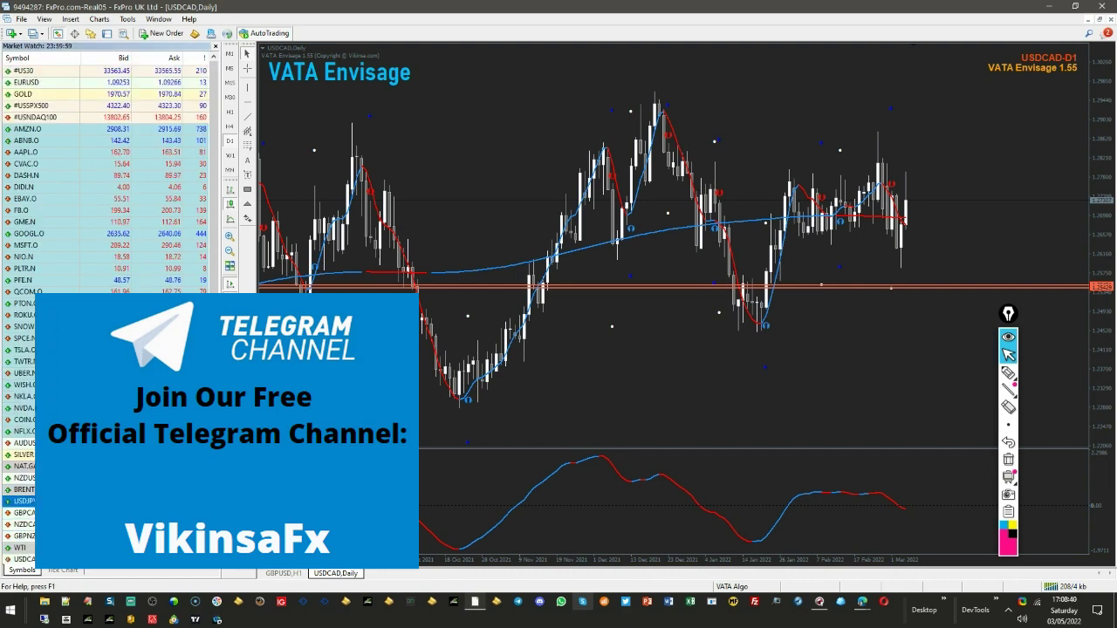
pyautogui.scroll(-4, 135, 162)
pyautogui.rightClick(112, 127)
pyautogui.click(21, 326)
pyautogui.moveTo(22, 327); pyautogui.dragTo(559, 262)
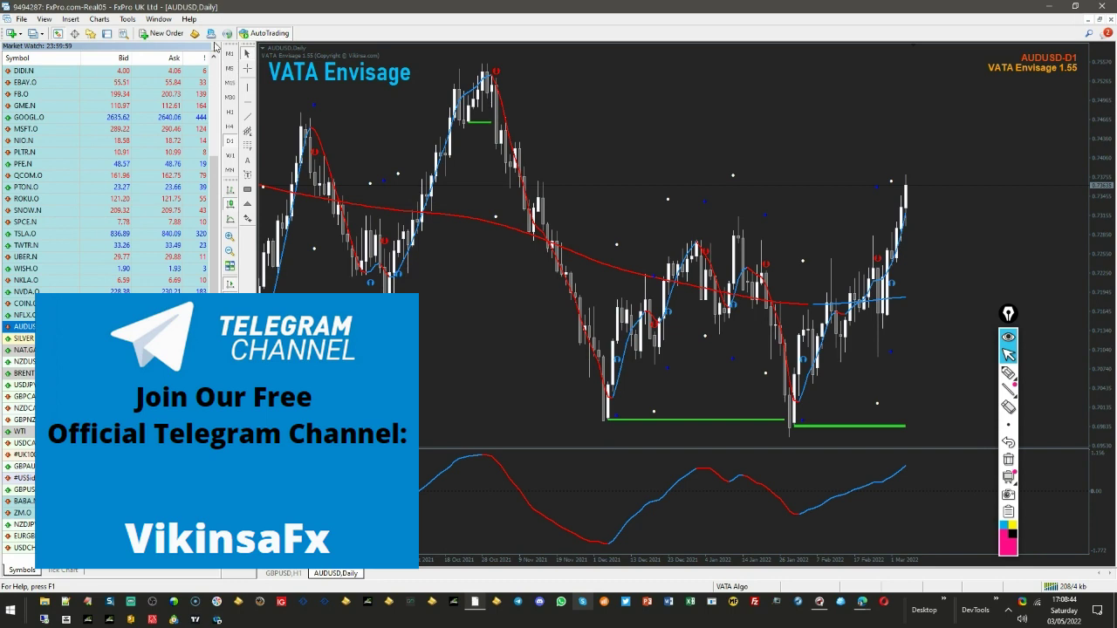
pyautogui.click(216, 48)
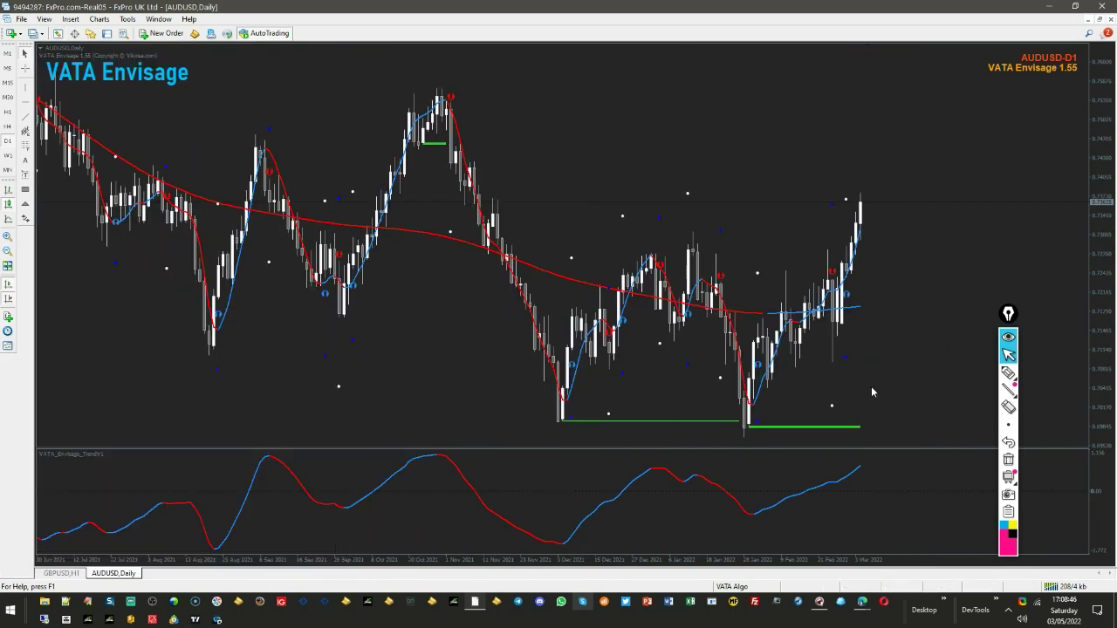
# Circle the three white dots above the recent AUDUSD highs between December and March
pyautogui.click(1008, 373)
pyautogui.click(844, 197)
pyautogui.click(686, 196)
pyautogui.moveTo(630, 213); pyautogui.dragTo(631, 223)
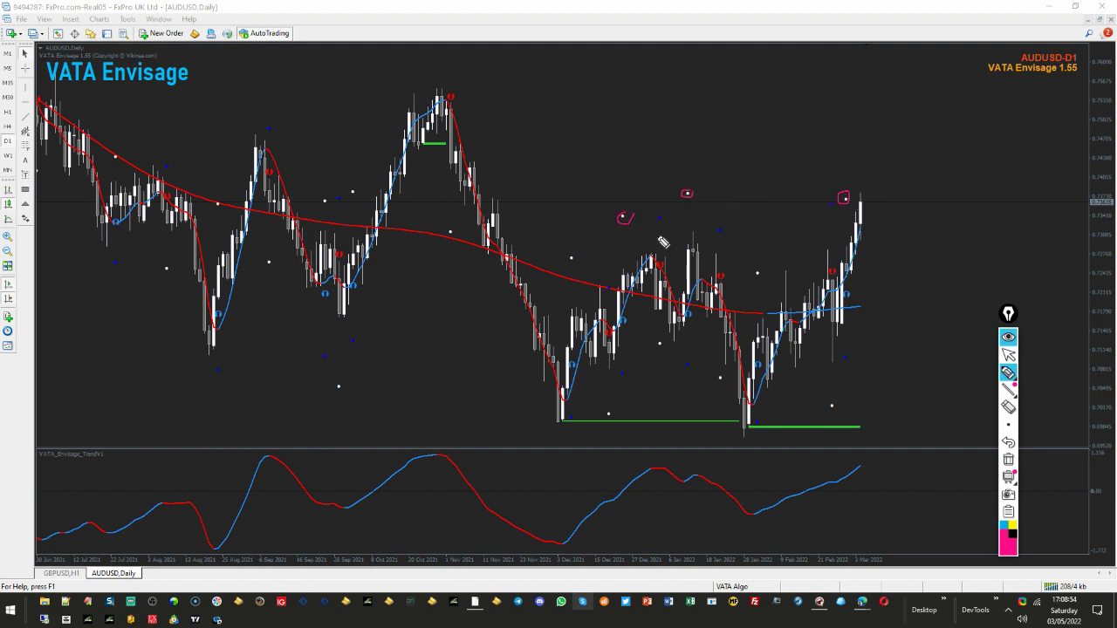
# Circle the blue moving average section and the rising trend indicator, mark the latest high, and clear the annotations
pyautogui.moveTo(880, 297)
pyautogui.mouseDown()
pyautogui.moveTo(837, 300)
pyautogui.moveTo(849, 324)
pyautogui.moveTo(881, 301)
pyautogui.mouseUp()
pyautogui.moveTo(872, 455)
pyautogui.mouseDown()
pyautogui.moveTo(780, 520)
pyautogui.moveTo(872, 455)
pyautogui.mouseUp()
pyautogui.moveTo(858, 180); pyautogui.dragTo(842, 195)
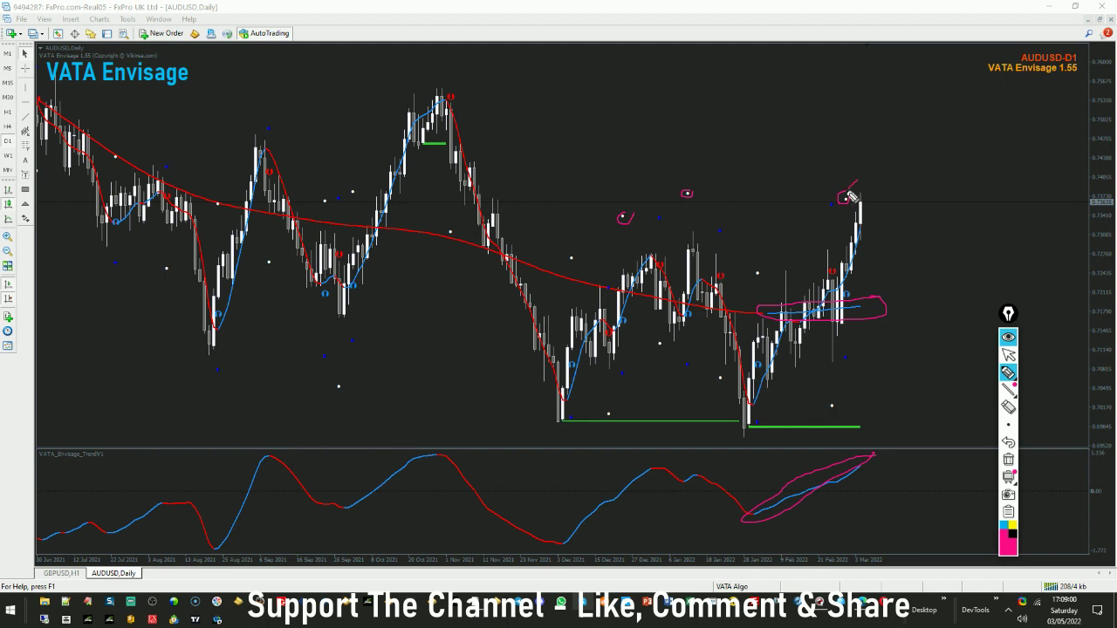
pyautogui.moveTo(810, 230); pyautogui.dragTo(746, 271)
pyautogui.click(1008, 459)
# Trace the AUDUSD swings from the early November high through both lows to the latest high, and clear the annotations
pyautogui.moveTo(447, 96)
pyautogui.mouseDown()
pyautogui.moveTo(558, 420)
pyautogui.moveTo(654, 253)
pyautogui.moveTo(740, 439)
pyautogui.moveTo(863, 183)
pyautogui.mouseUp()
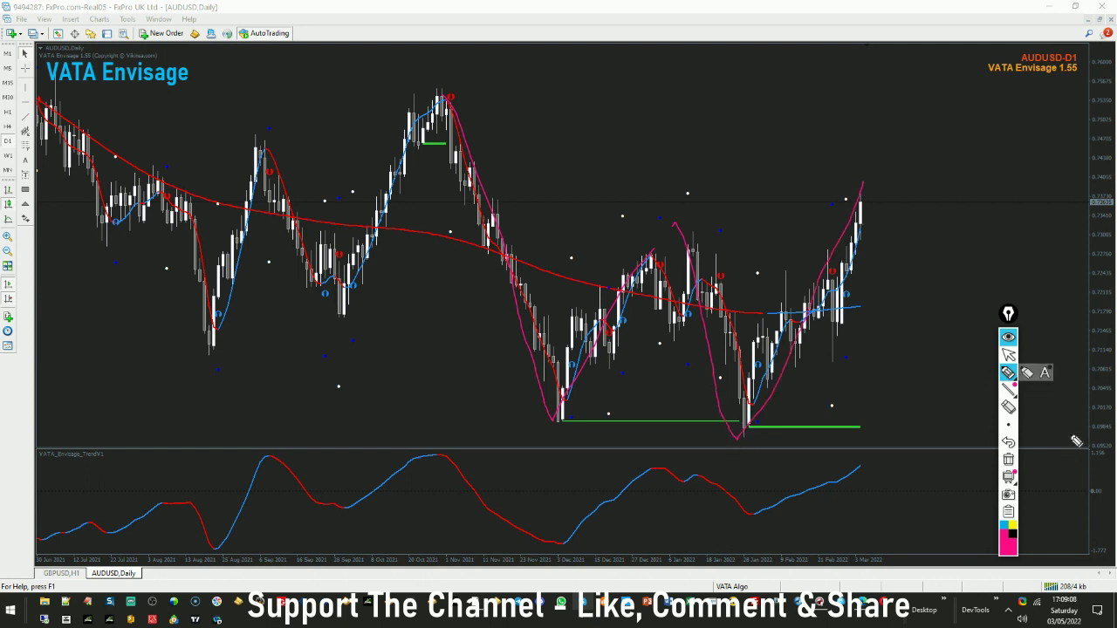
pyautogui.click(1008, 354)
pyautogui.click(1008, 476)
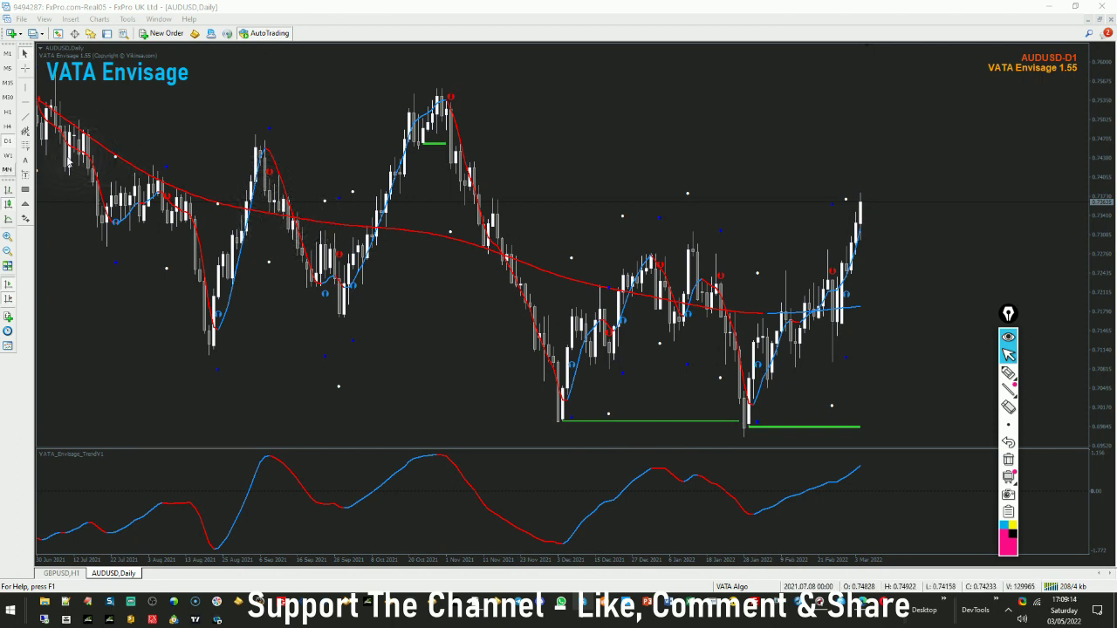
# Draw a Fibonacci retracement from the early November AUDUSD high to the early December low
pyautogui.click(408, 99)
pyautogui.moveTo(443, 93); pyautogui.dragTo(622, 427)
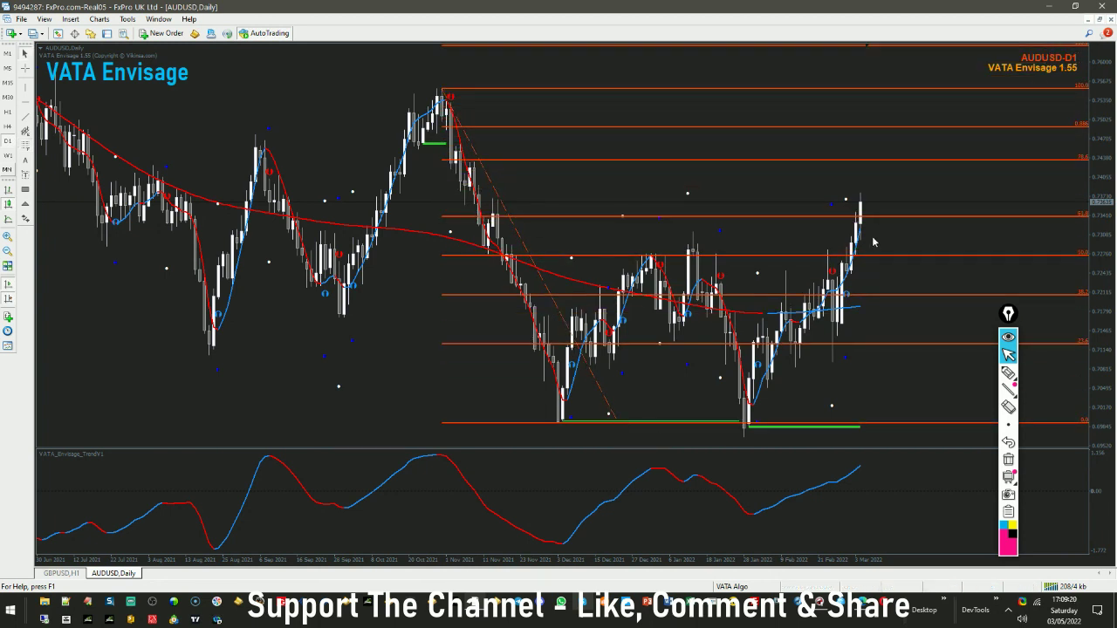
# Circle the 61.8 label, sketch a pullback to that level and a rise to the next one, and outline the rising trend indicator
pyautogui.click(1008, 372)
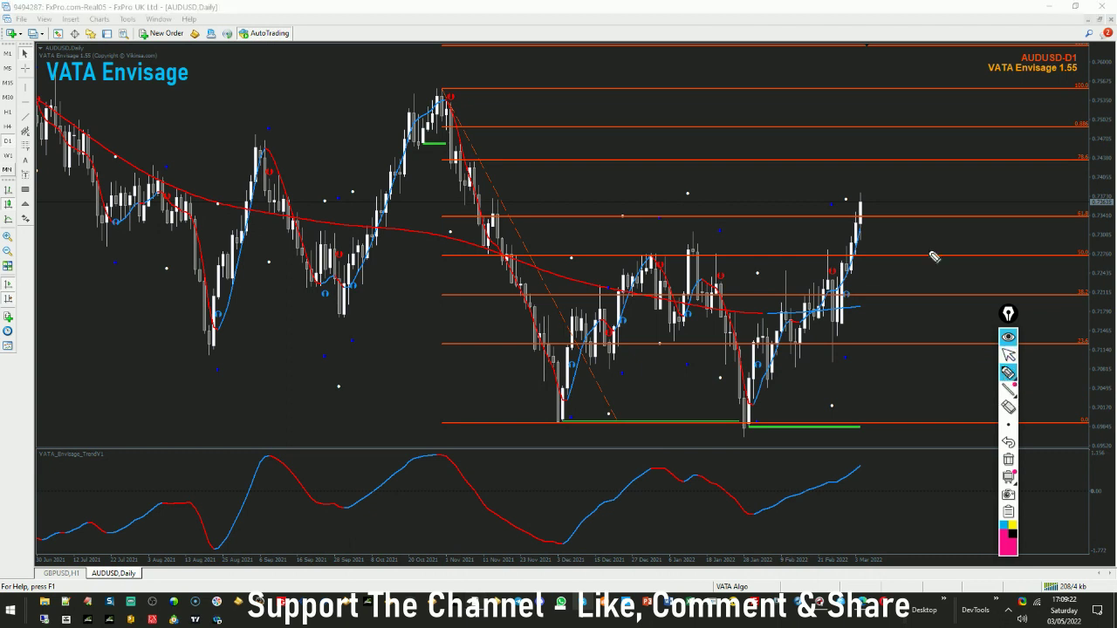
pyautogui.moveTo(870, 205); pyautogui.dragTo(878, 217)
pyautogui.moveTo(1073, 215)
pyautogui.mouseDown()
pyautogui.moveTo(1094, 216)
pyautogui.moveTo(1077, 236)
pyautogui.moveTo(1084, 210)
pyautogui.mouseUp()
pyautogui.moveTo(877, 217); pyautogui.dragTo(903, 170)
pyautogui.moveTo(864, 454); pyautogui.dragTo(892, 469)
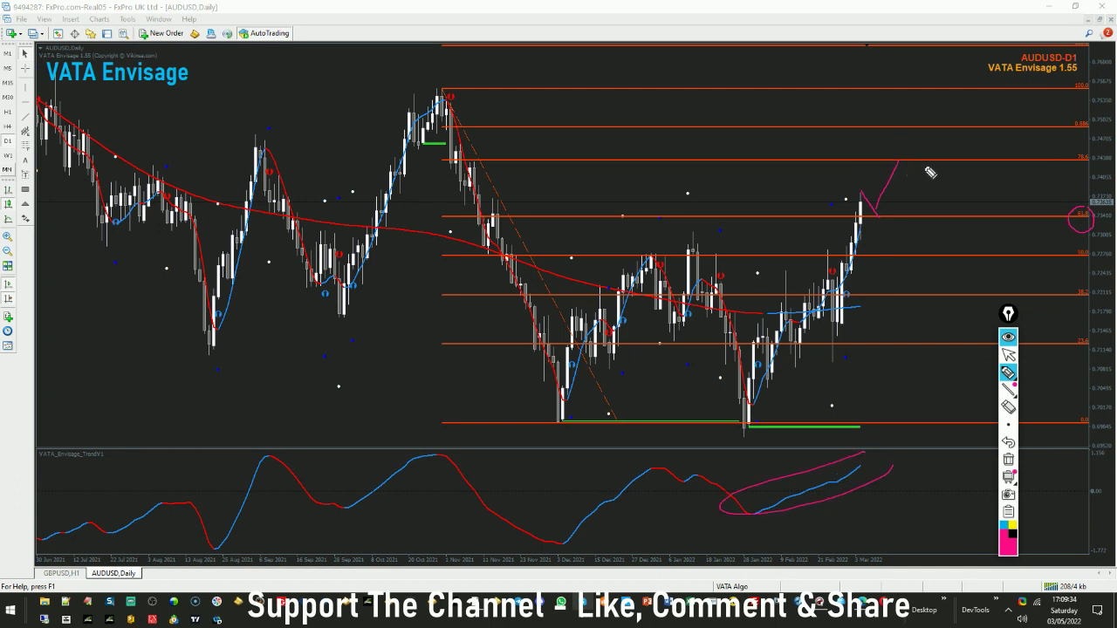
# Place a horizontal line on the Fibonacci level just above 61.8 and clear the freehand annotations
pyautogui.click(1008, 354)
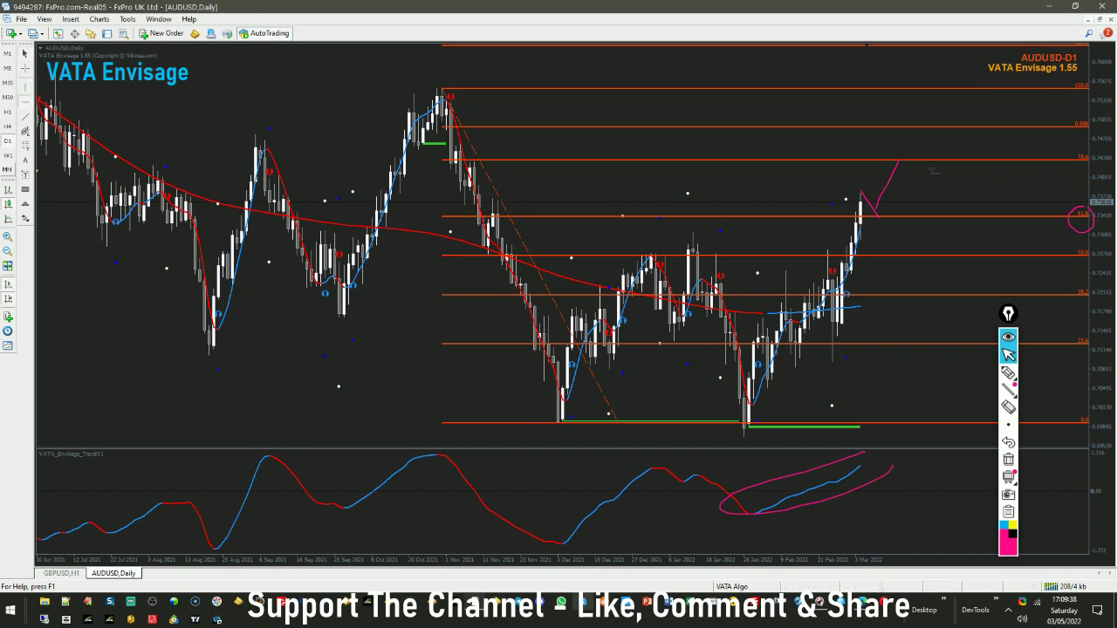
pyautogui.click(967, 160)
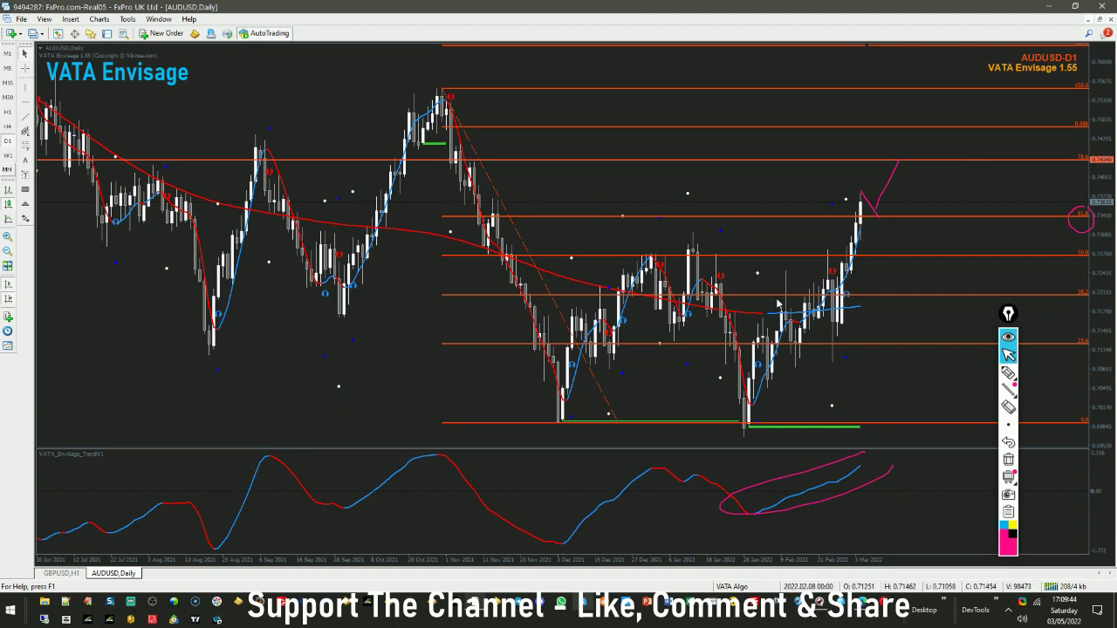
pyautogui.click(1009, 460)
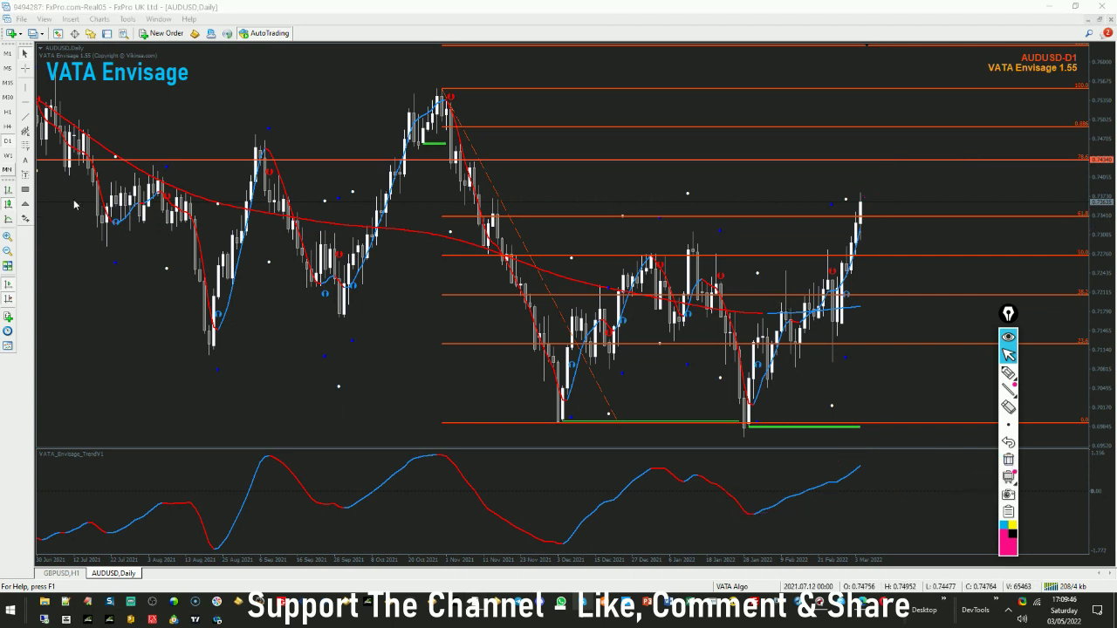
# Switch AUDUSD to the weekly timeframe, circle the white dot near the horizontal line, mark the latest high, and clear the annotations
pyautogui.click(7, 155)
pyautogui.press('Return')
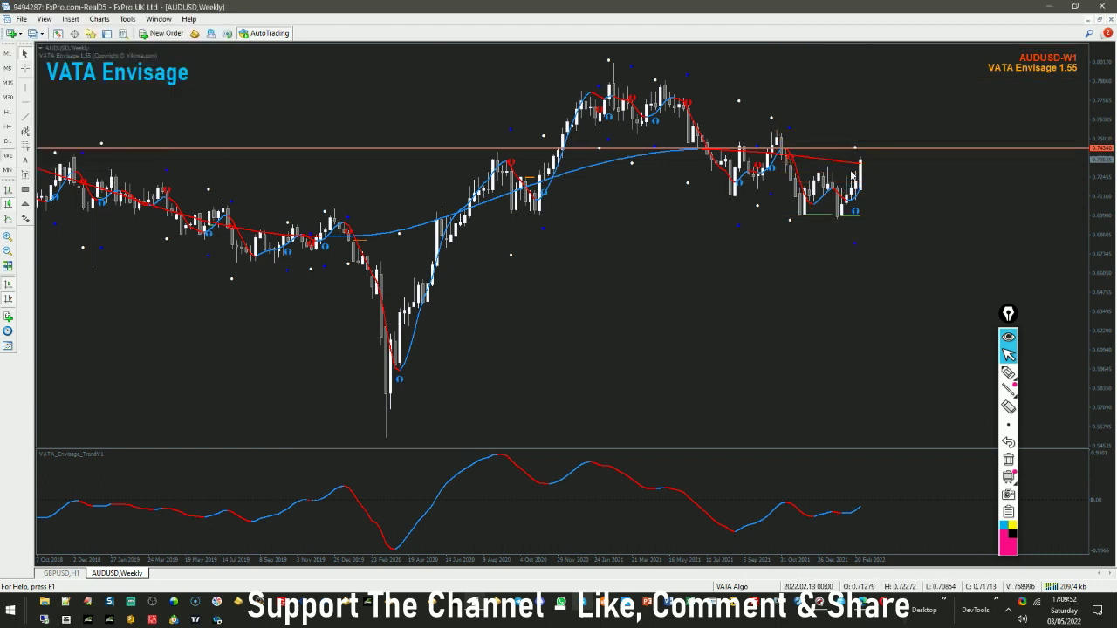
pyautogui.click(1008, 373)
pyautogui.moveTo(865, 149)
pyautogui.mouseDown()
pyautogui.moveTo(855, 155)
pyautogui.moveTo(870, 149)
pyautogui.moveTo(864, 141)
pyautogui.mouseUp()
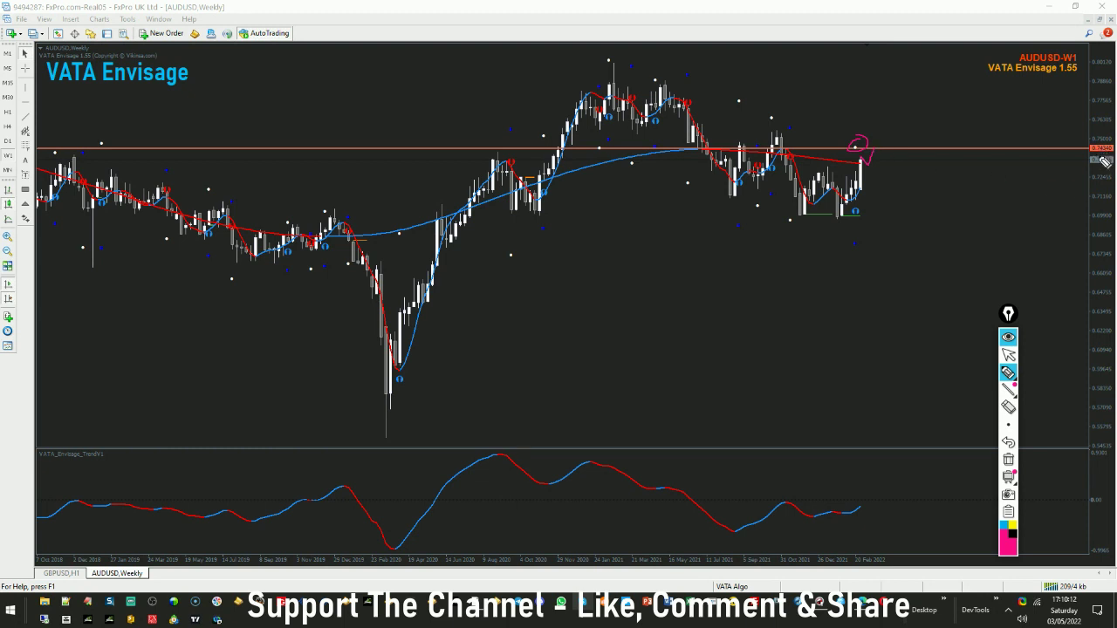
pyautogui.click(1009, 354)
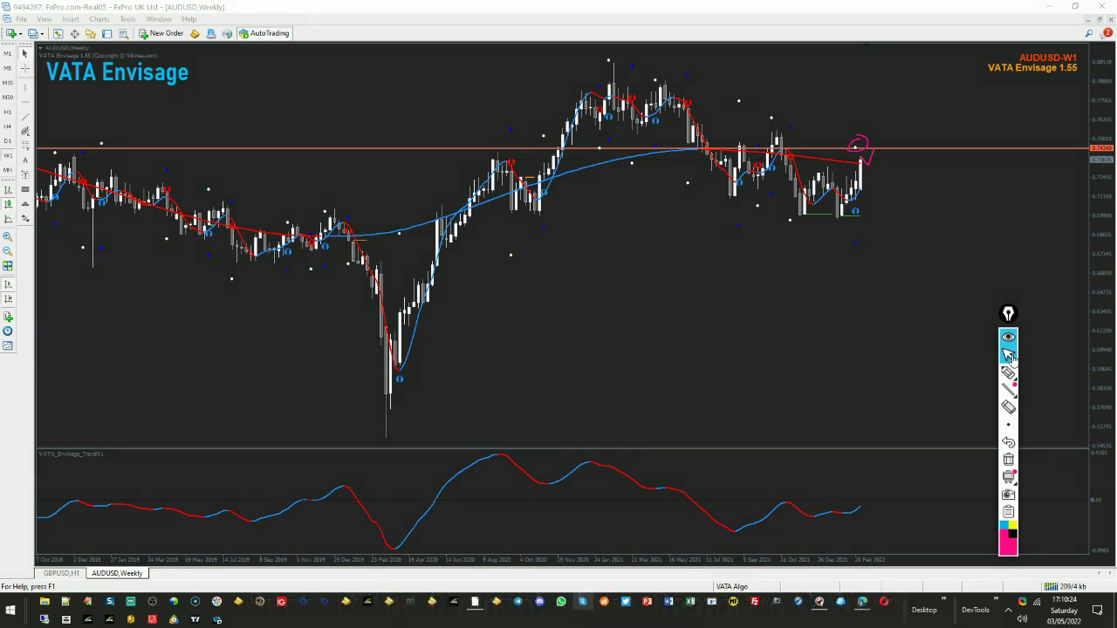
pyautogui.click(1008, 463)
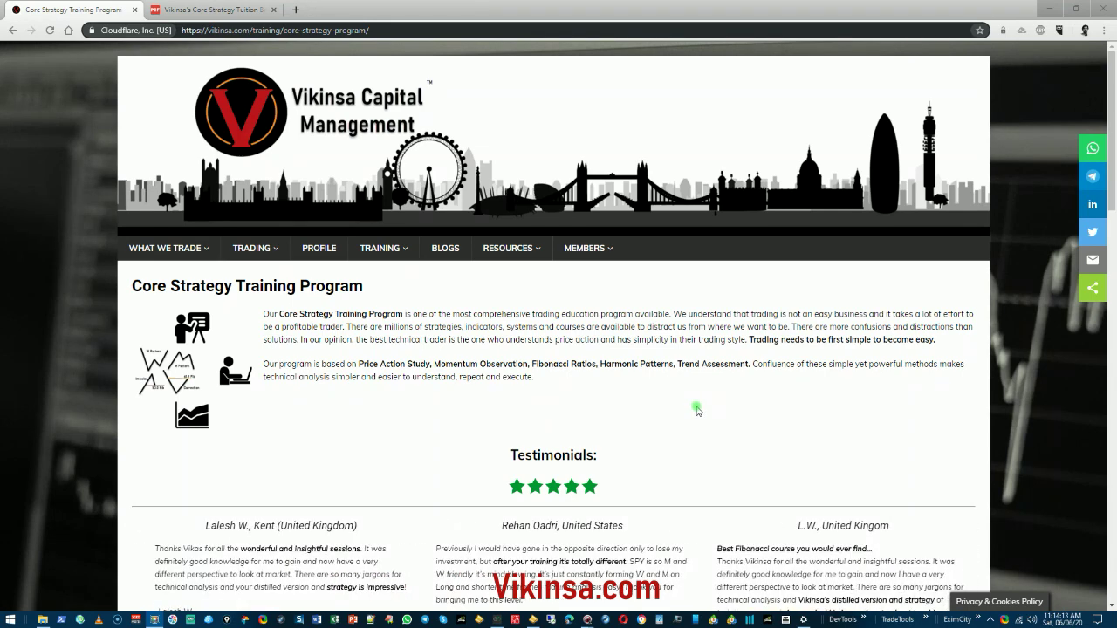
# On the Vikinsa website in the browser, review the Core Strategy Training Program page's testimonials and booking information
pyautogui.moveTo(379, 251)
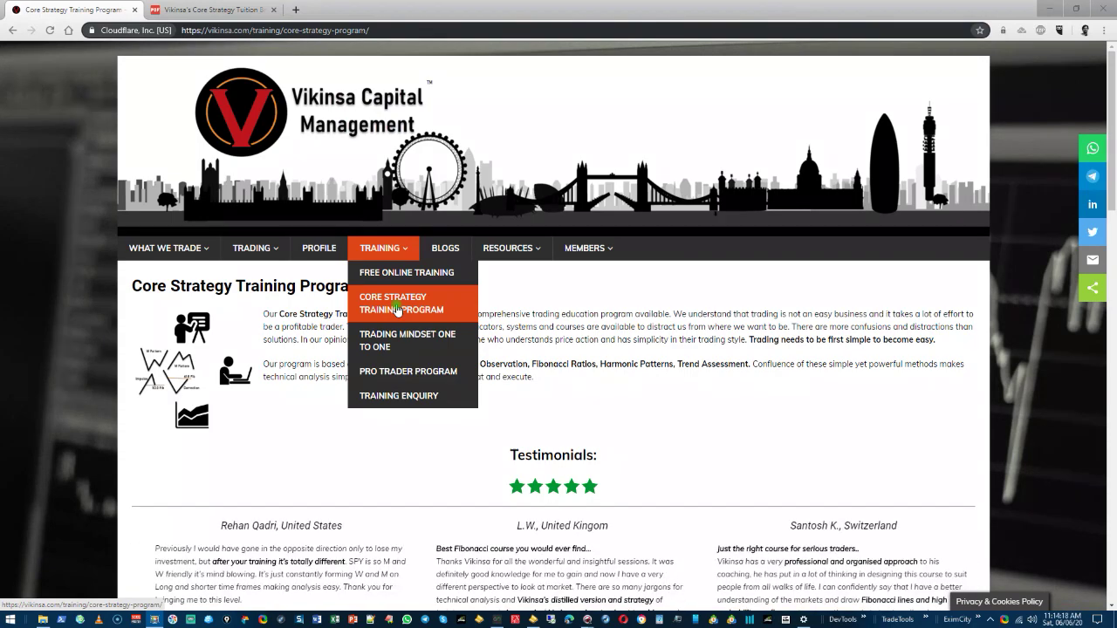
pyautogui.scroll(-4, 788, 332)
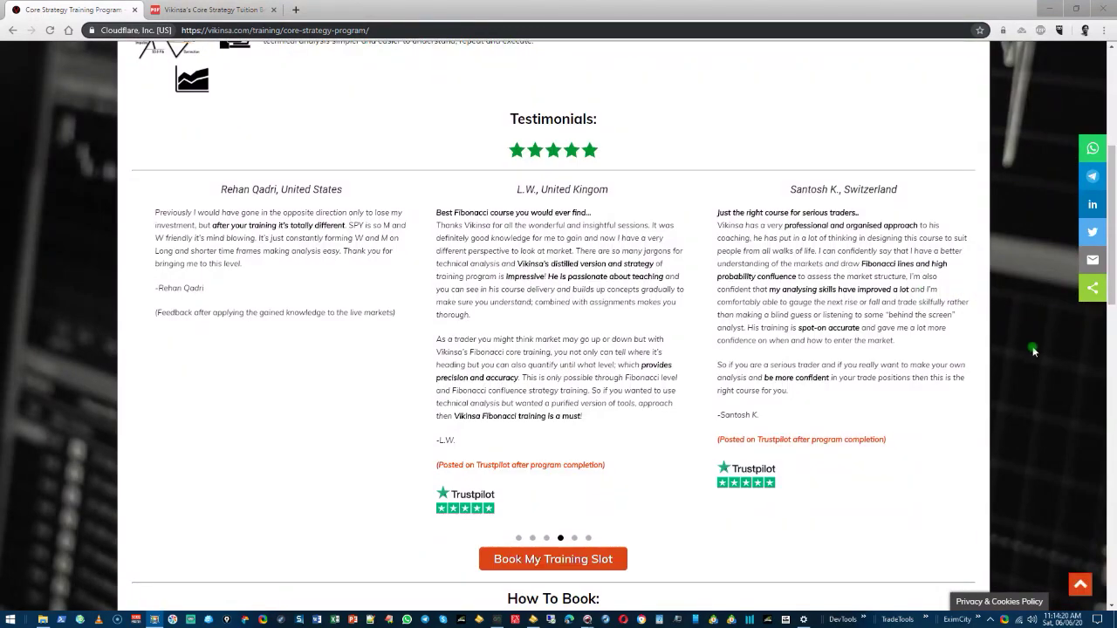
pyautogui.scroll(-4, 1029, 349)
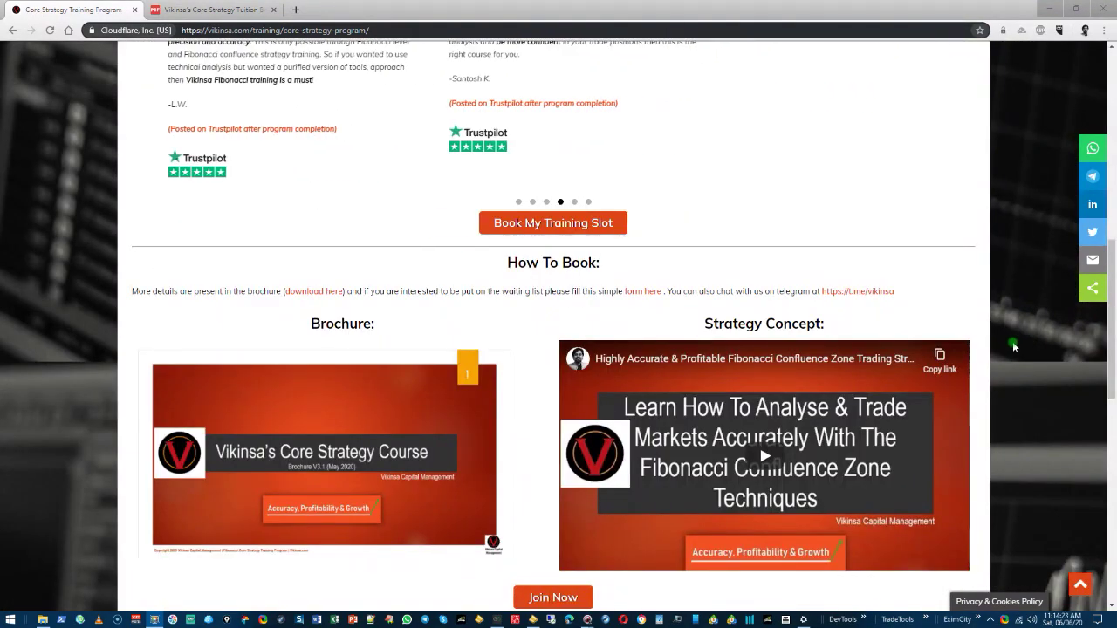
# Open the Core Strategy course brochure and examine its tuition fees and curriculum pages
pyautogui.click(314, 291)
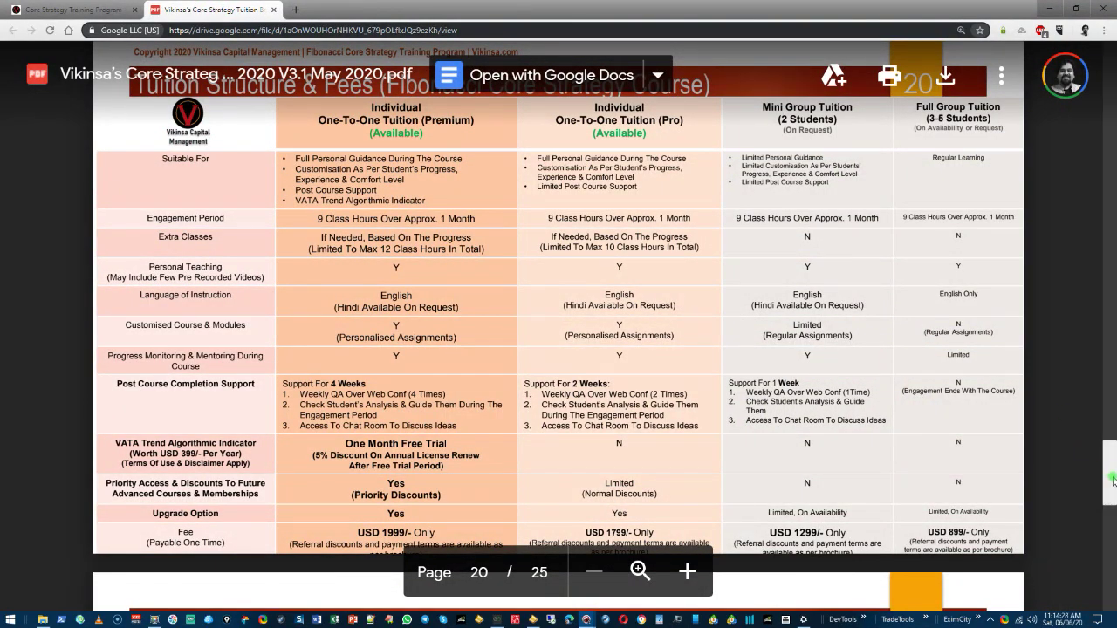
pyautogui.moveTo(1113, 478); pyautogui.dragTo(1109, 314)
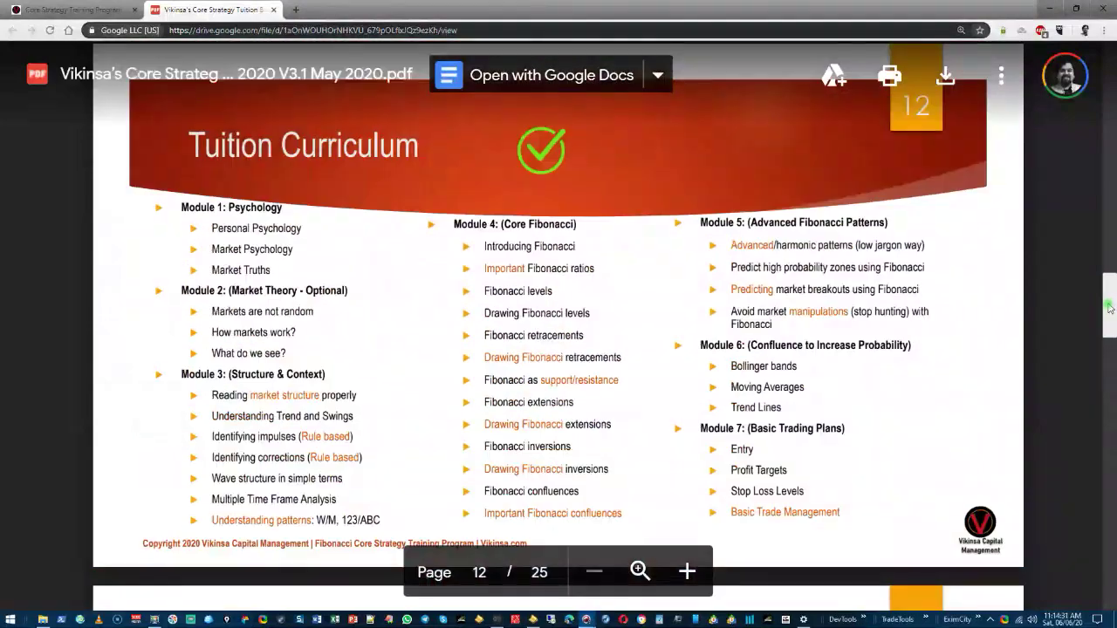
pyautogui.scroll(-1, 1109, 315)
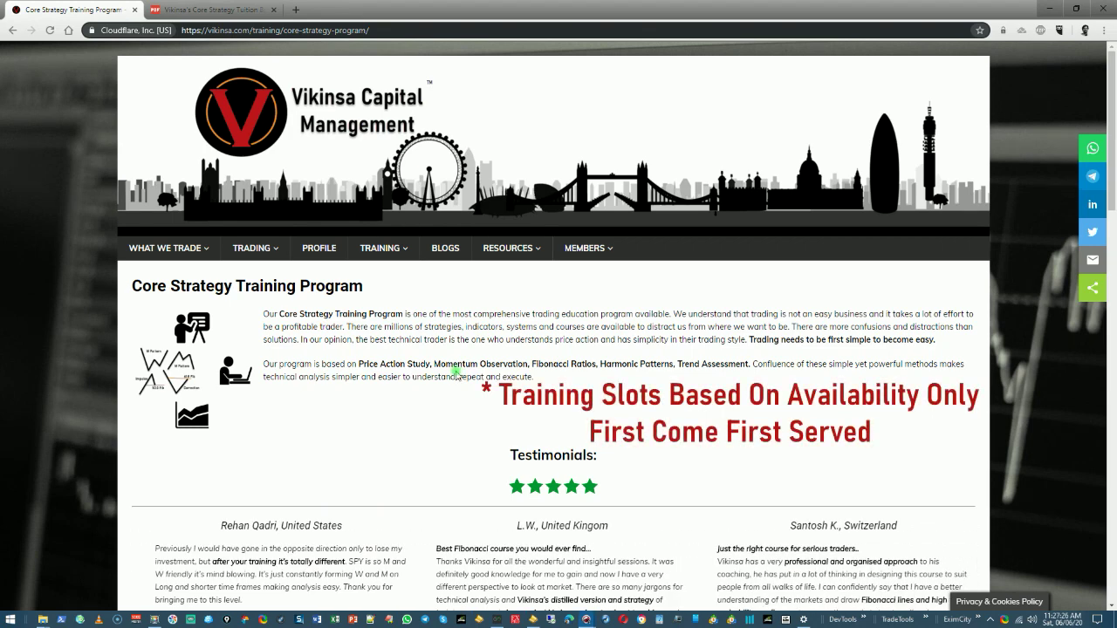
# Show the list of training programs on the Vikinsa website
pyautogui.moveTo(382, 255)
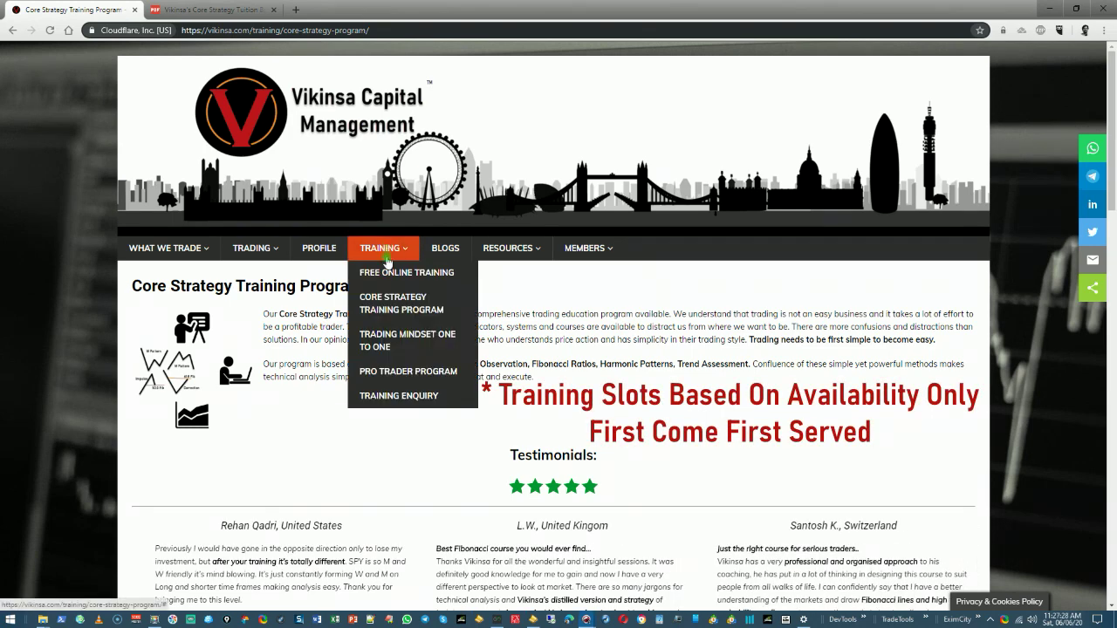